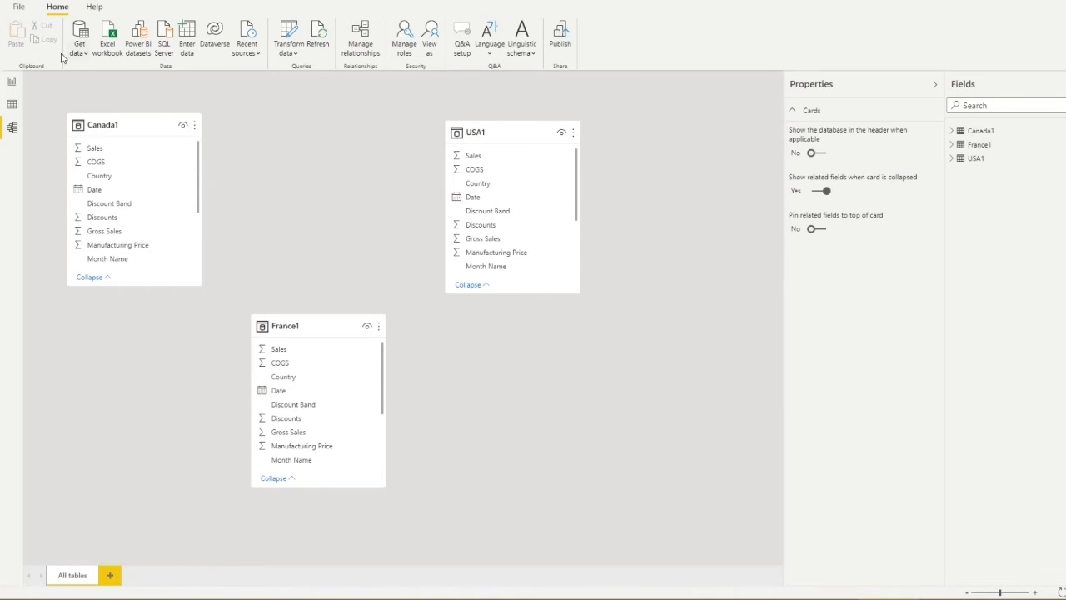
Create a new calculated table in the data view and name it Calendar in its formula.
left_click(12, 104)
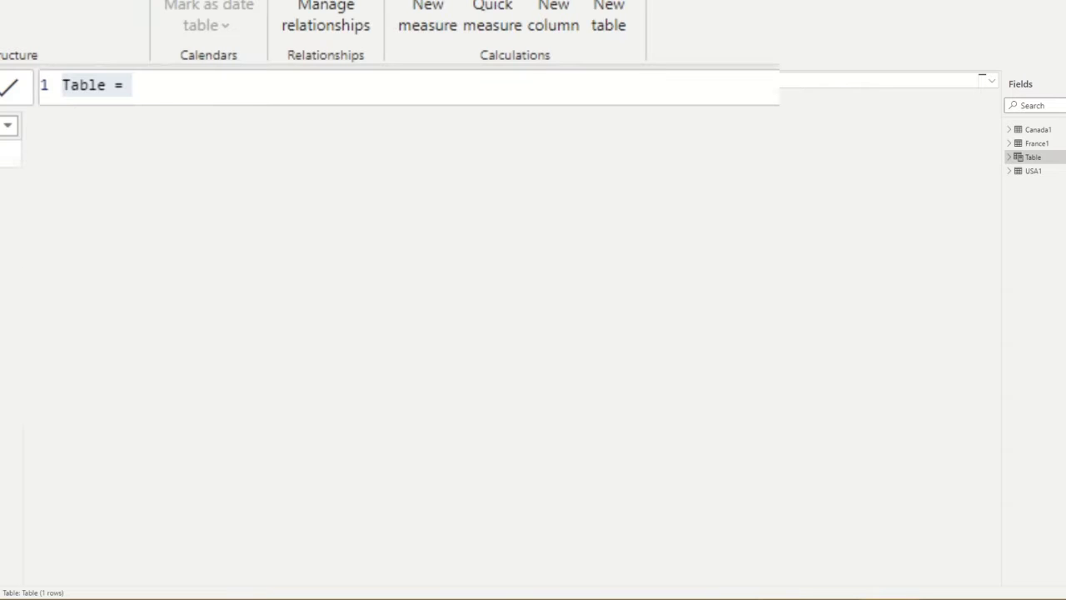
left_click_drag(145, 80, 10, 98)
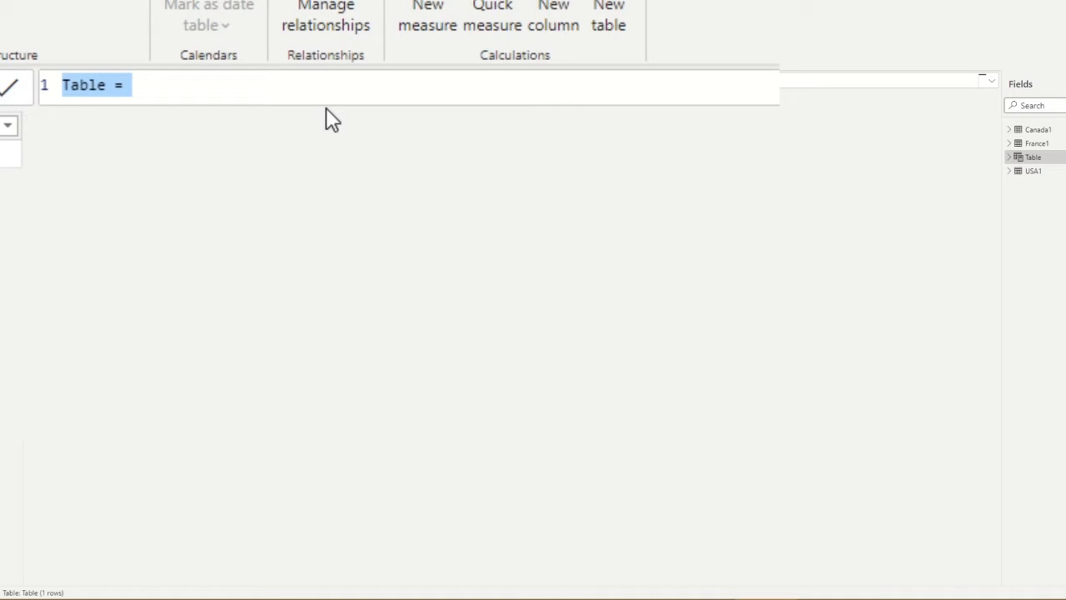
type("CAlender=")
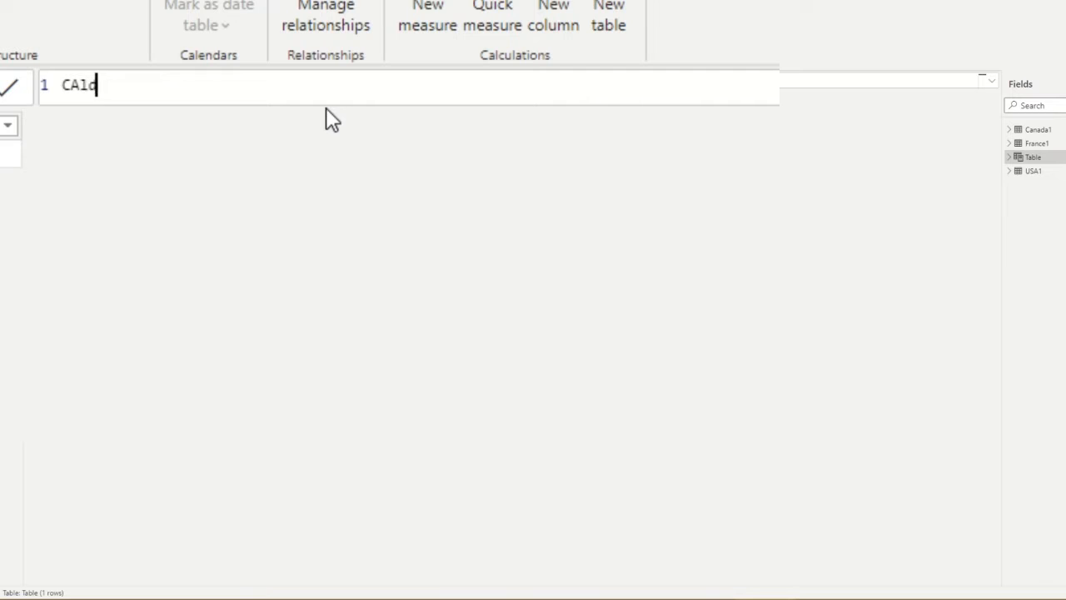
key("BackSpace")
key("BackSpace")
key("BackSpace")
type("ar")
left_click_drag(64, 88, 84, 86)
left_click(82, 87)
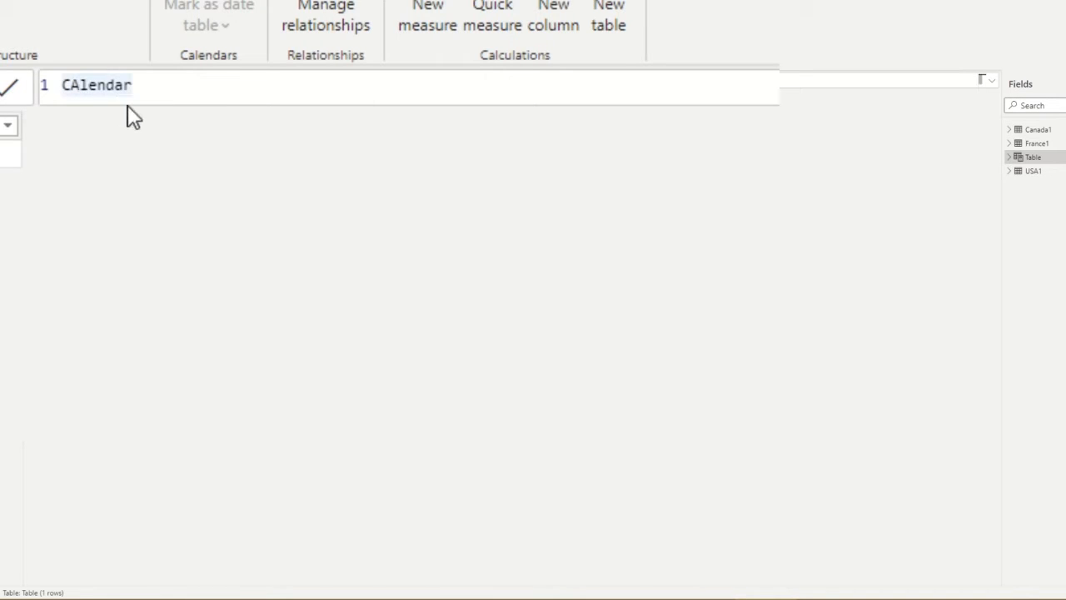
key("BackSpace")
type("a")
left_click(145, 91)
type("=")
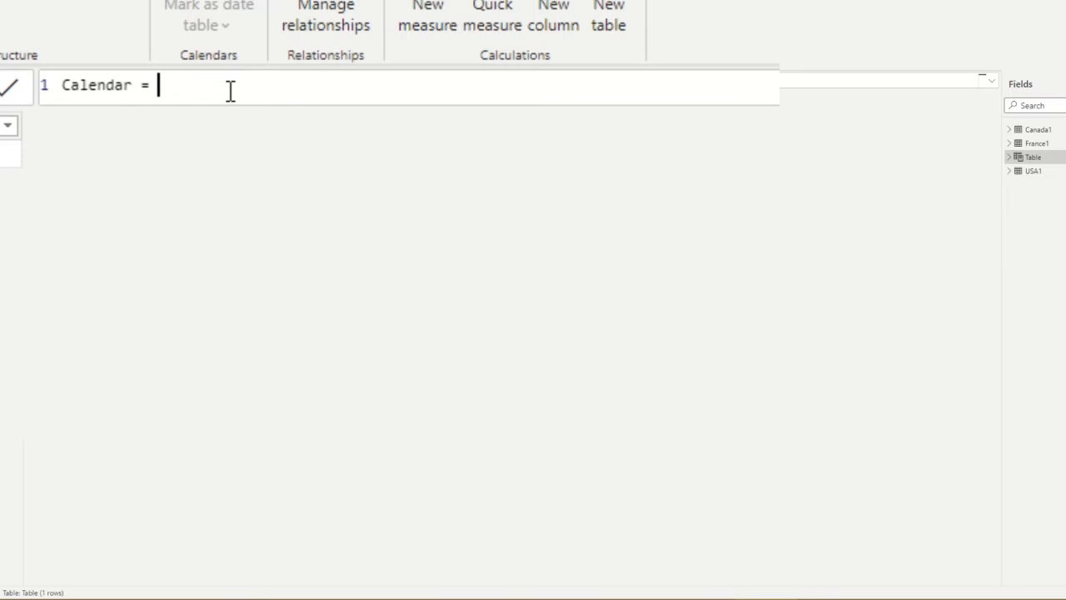
type("SUM(")
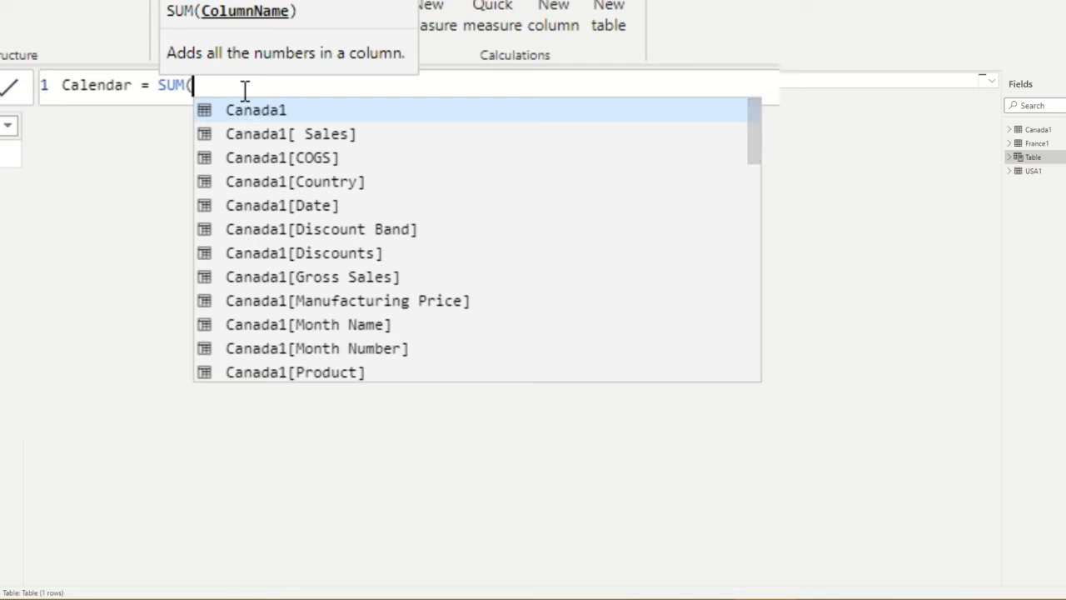
left_click_drag(225, 85, 158, 85)
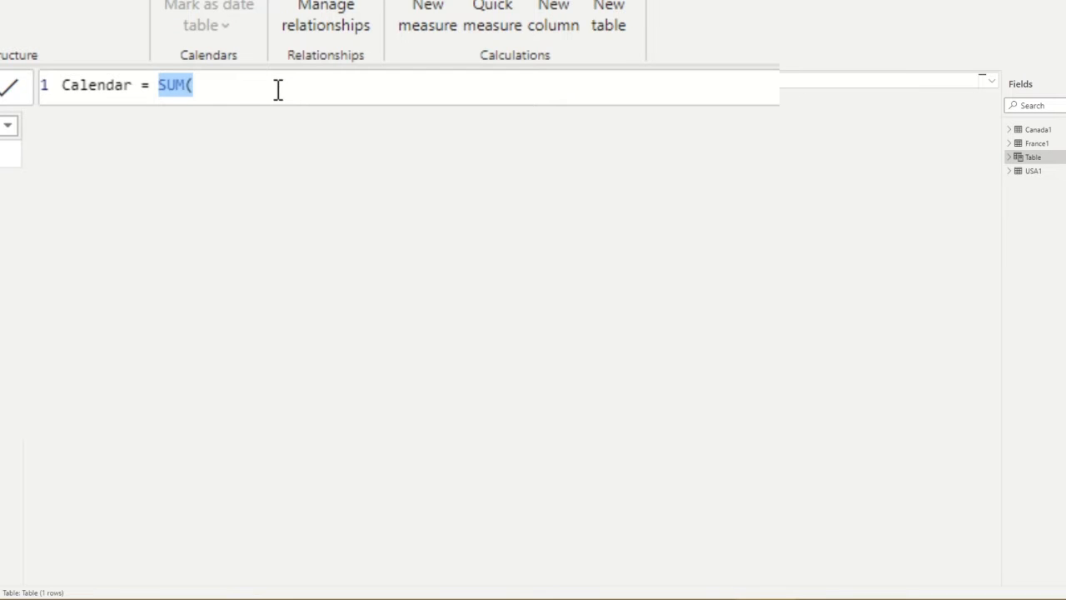
type("Canada1")
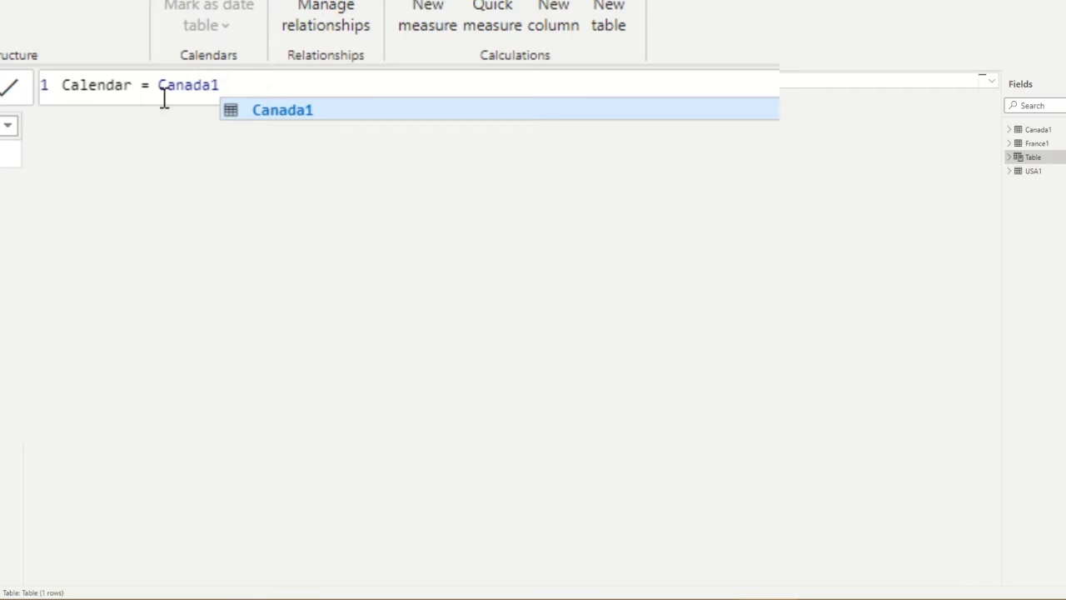
left_click_drag(239, 81, 159, 84)
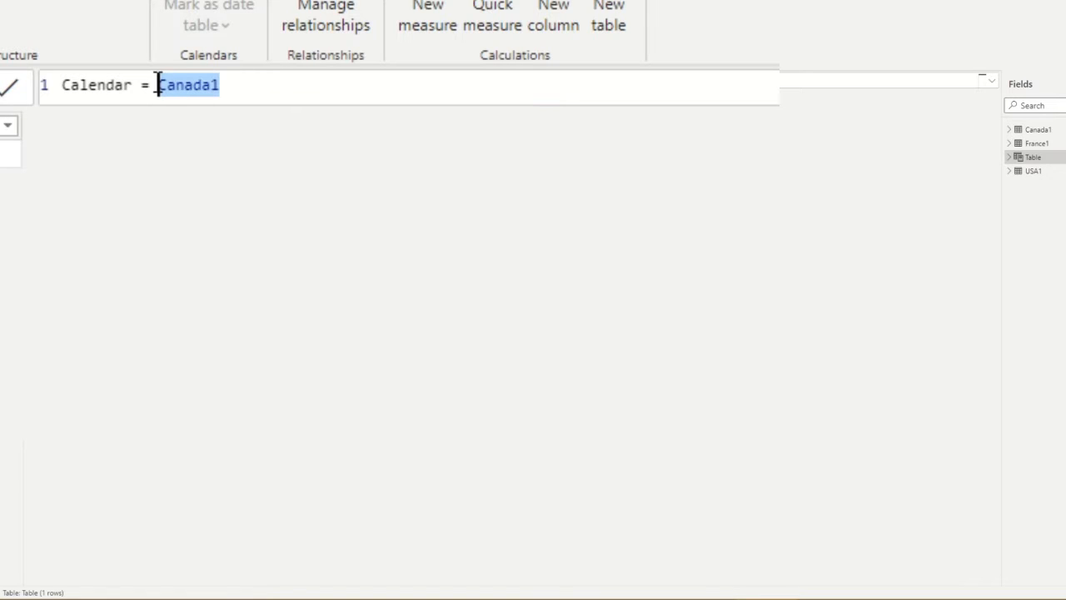
left_click(231, 87)
left_click_drag(231, 86, 159, 85)
left_click(238, 86)
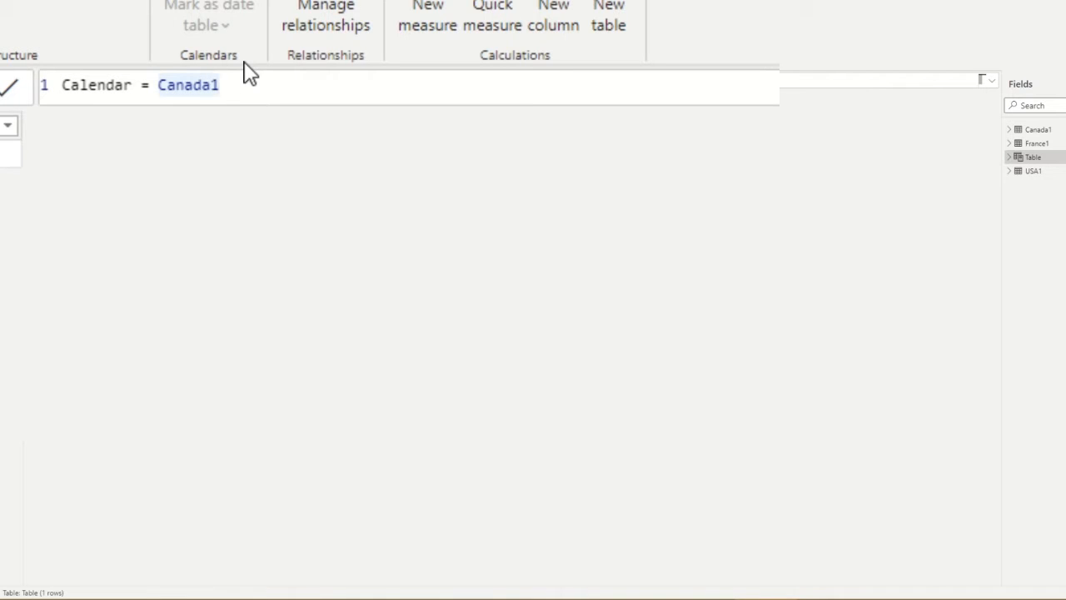
key("BackSpace")
key("BackSpace")
key("BackSpace")
key("BackSpace")
key("BackSpace")
key("BackSpace")
key("BackSpace")
key("BackSpace")
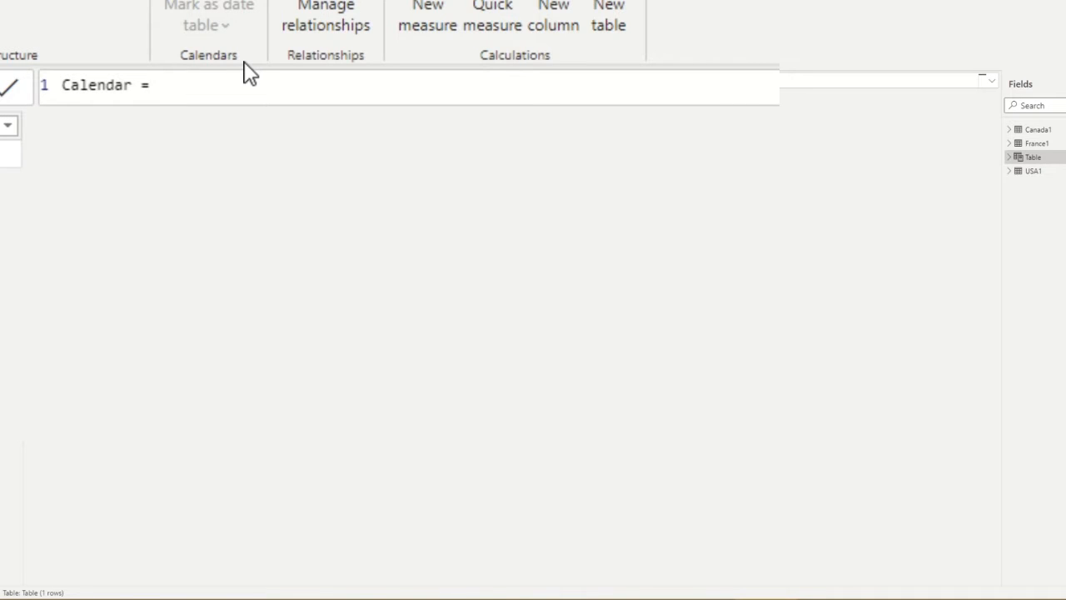
Define the Calendar table with the formula CALENDARAUTO() and commit it.
type("CALENDARAUTO(")
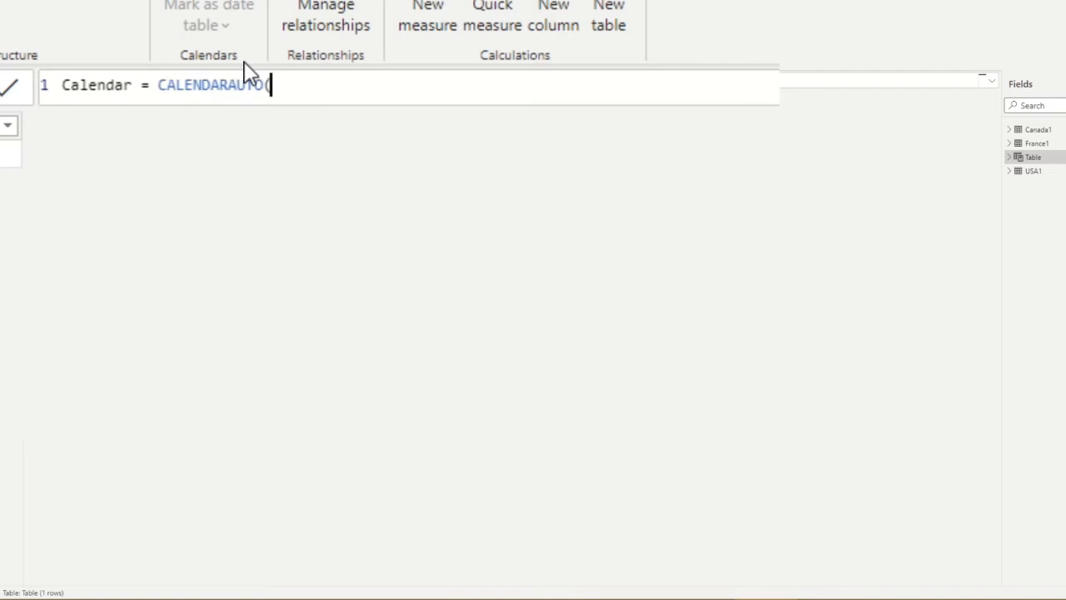
key("Down")
key("Tab")
type(")")
key("Return")
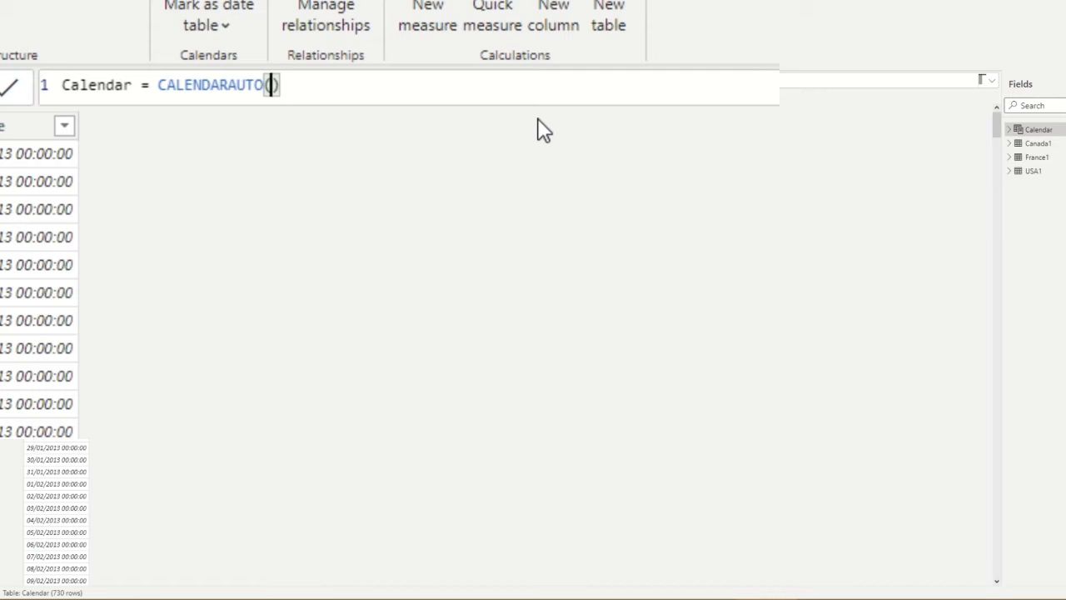
type("7")
left_click(285, 86)
key("BackSpace")
key("Return")
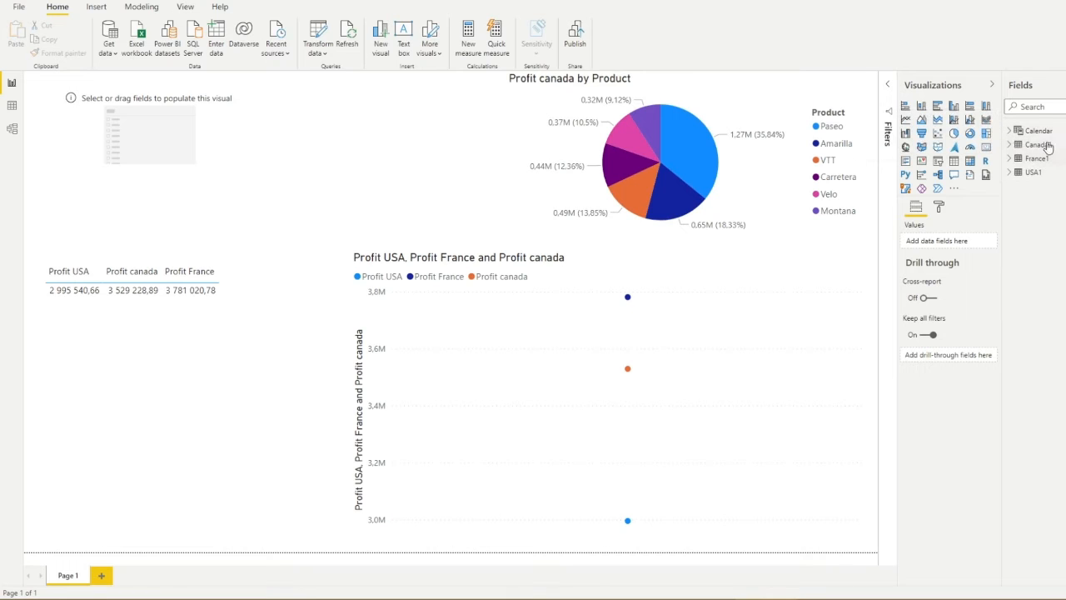
Populate the empty slicer on the report page with the Calendar table's Date field.
left_click(1010, 132)
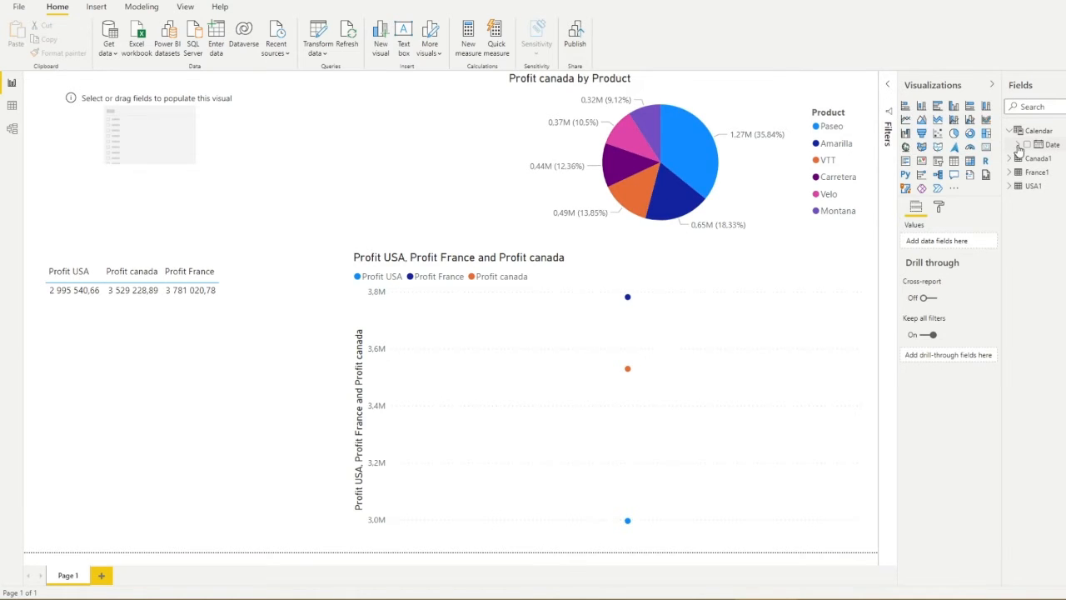
left_click(393, 150)
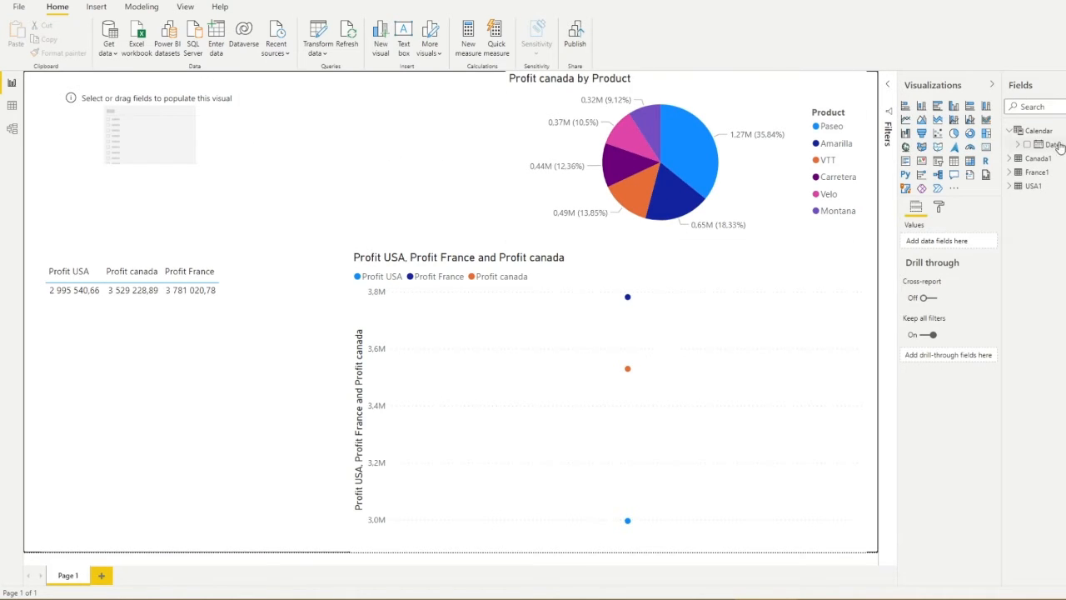
left_click_drag(1053, 145, 191, 112)
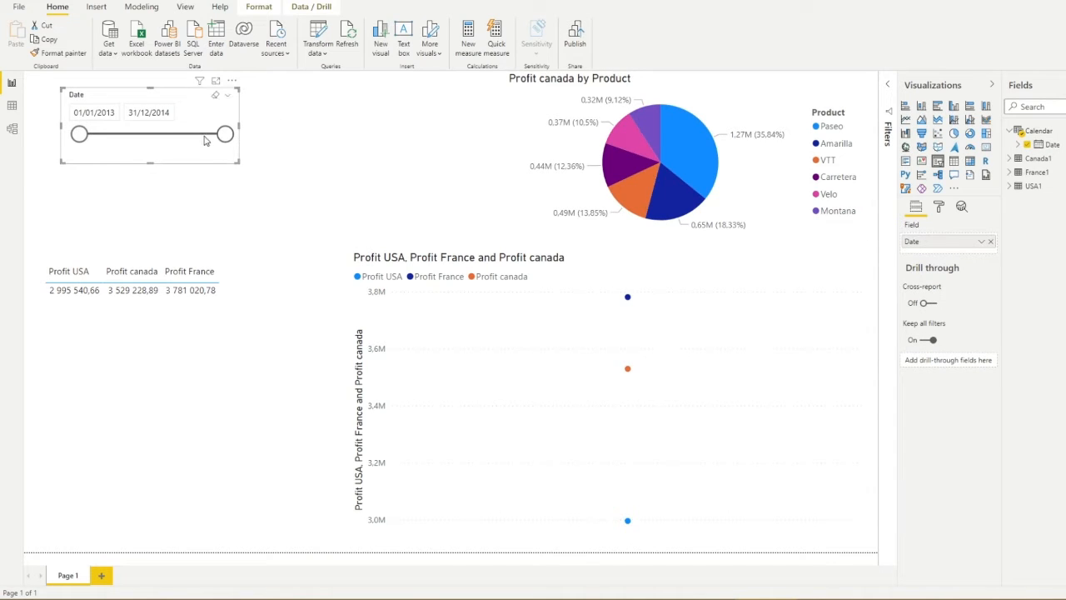
Test the date slicer with the range 16/08/2013 to 07/06/2014 and restore the full range.
left_click_drag(224, 134, 183, 134)
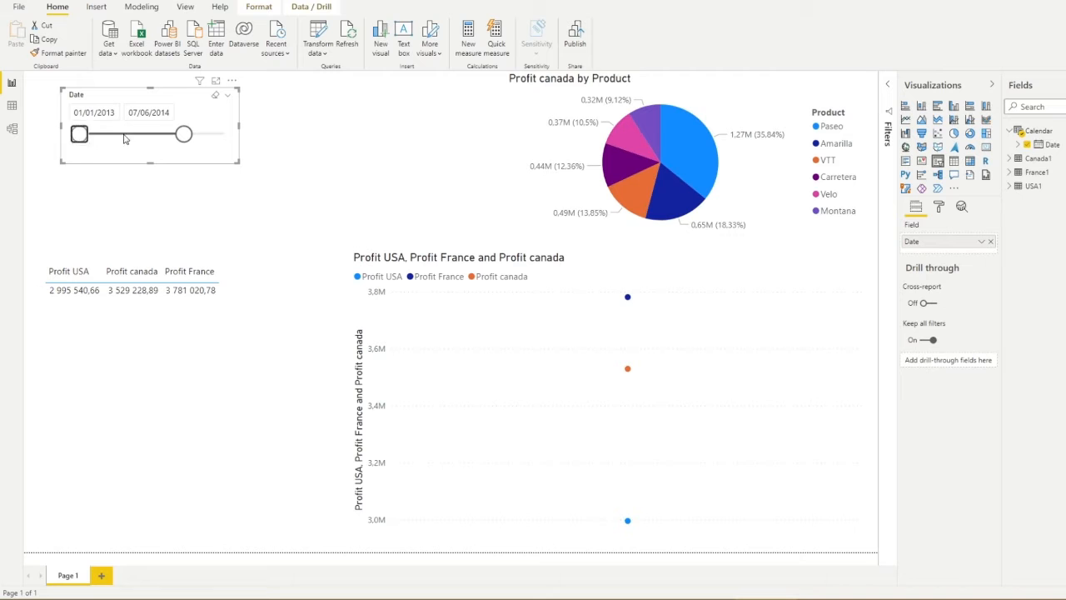
left_click_drag(79, 134, 124, 134)
left_click(560, 289)
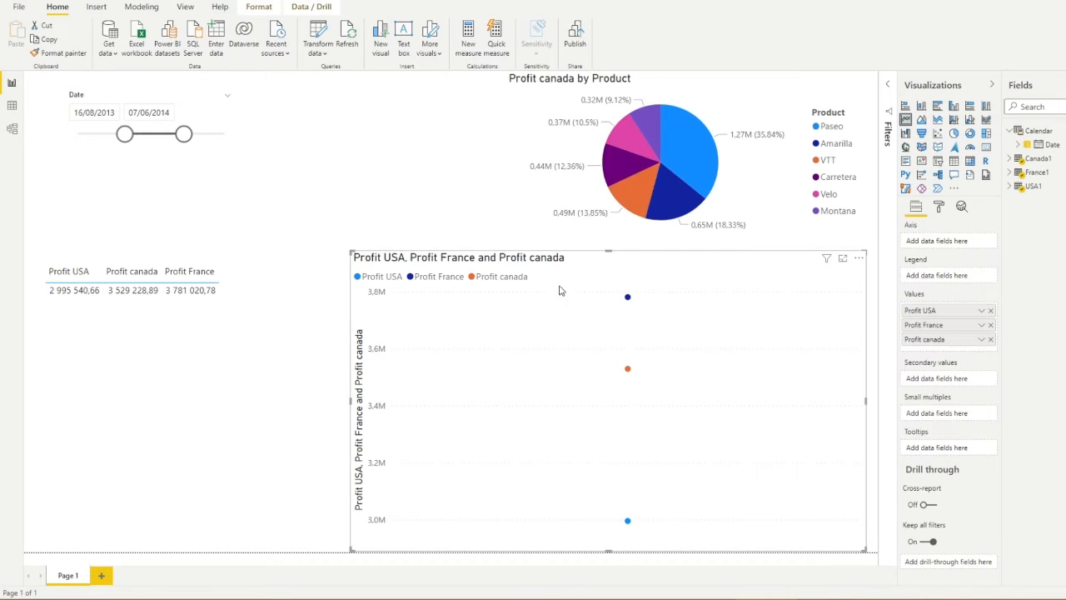
left_click_drag(184, 134, 258, 147)
left_click_drag(125, 134, 87, 135)
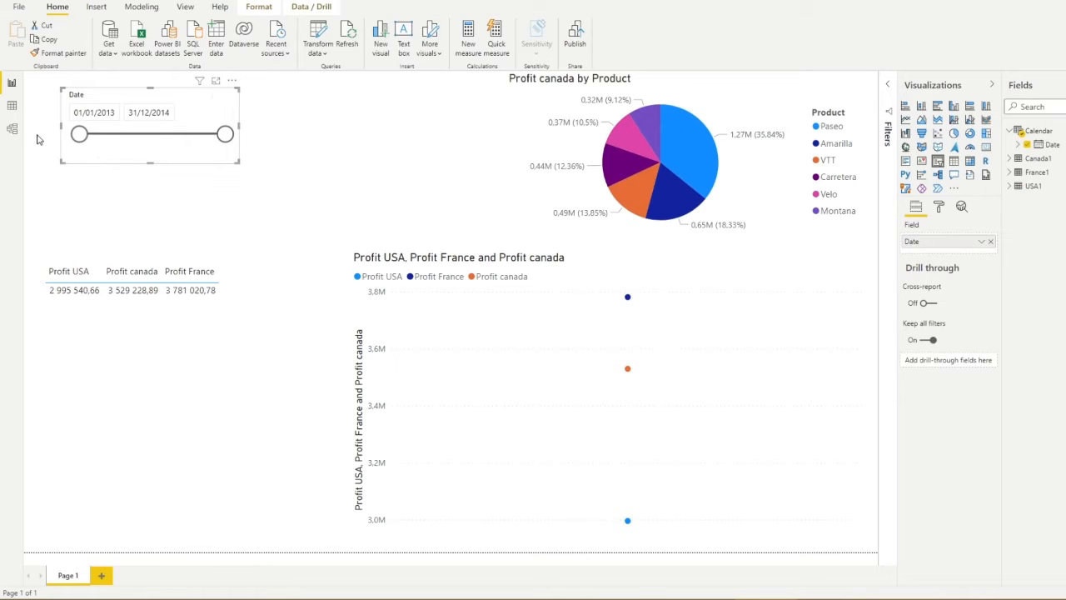
In the model view, place Calendar between Canada1 and USA1 and relate its Date to the Date fields of Canada1, USA1 and France1.
left_click(12, 129)
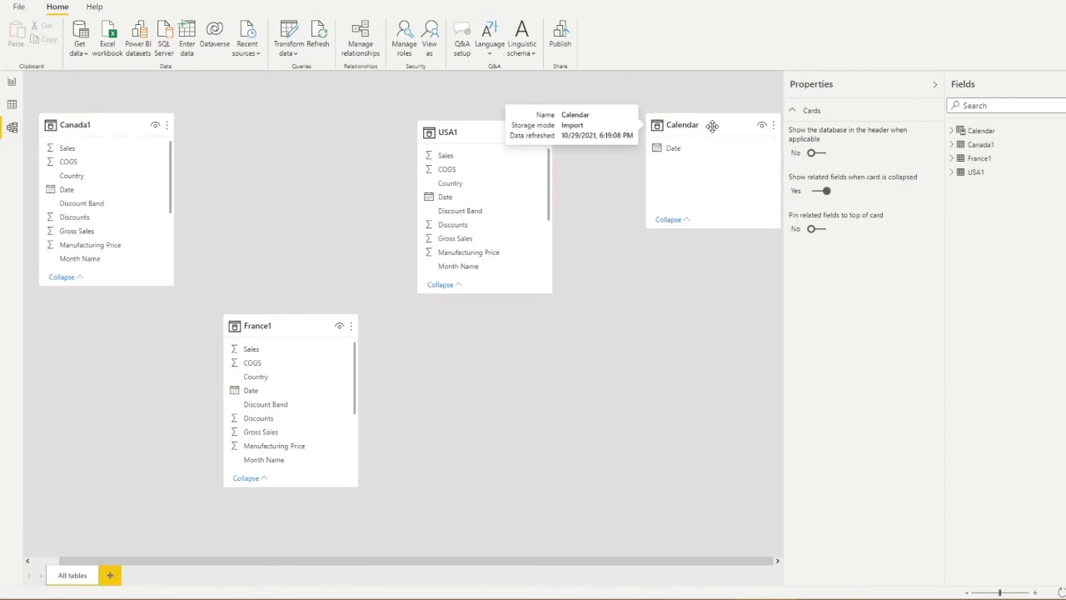
left_click_drag(712, 125, 322, 114)
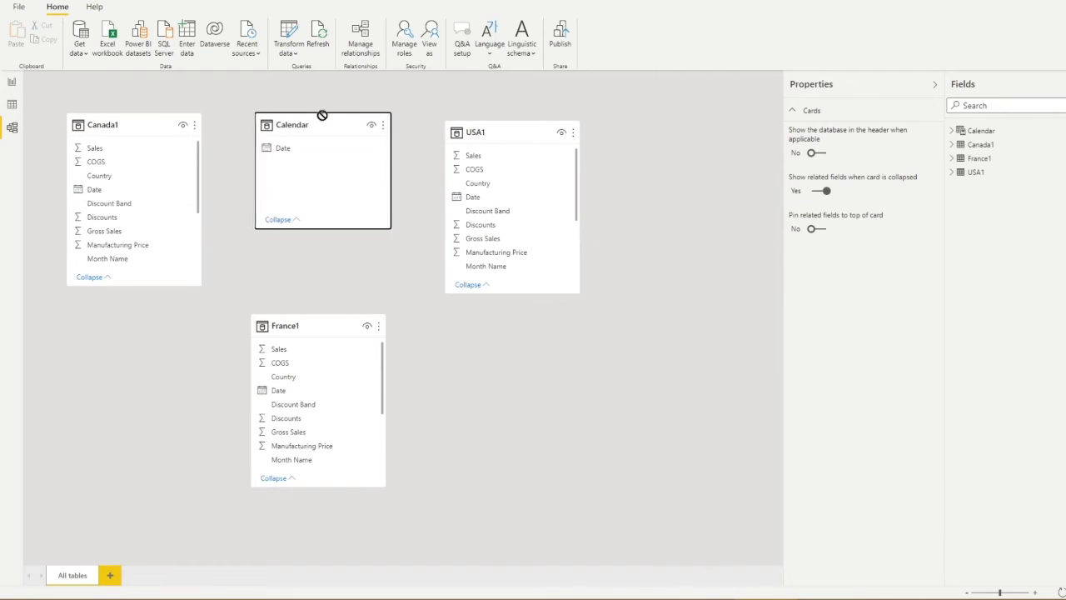
left_click(283, 150)
left_click_drag(284, 150, 138, 188)
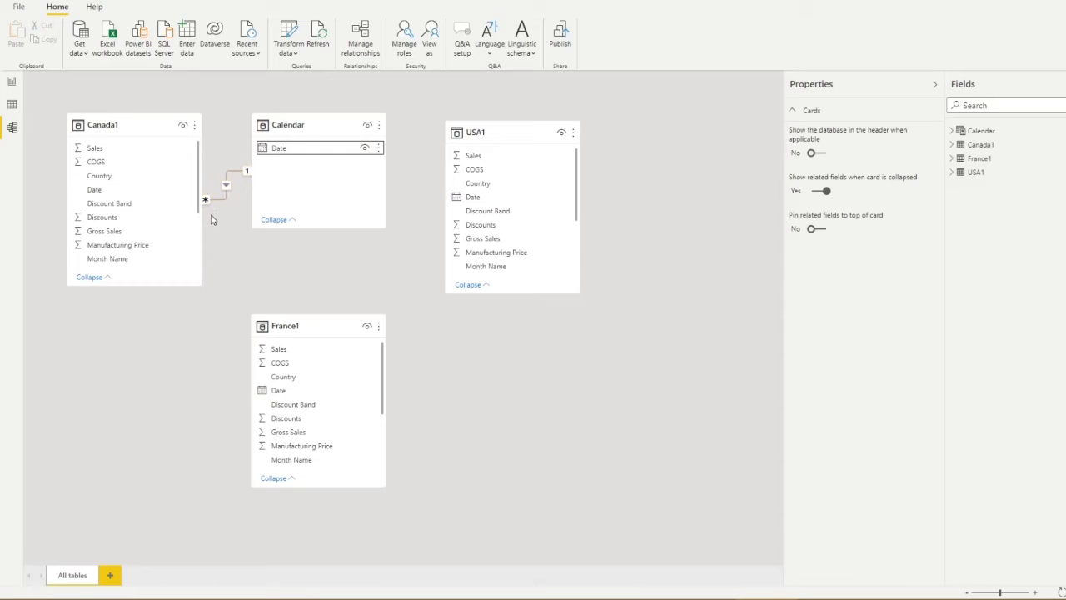
left_click_drag(305, 152, 497, 197)
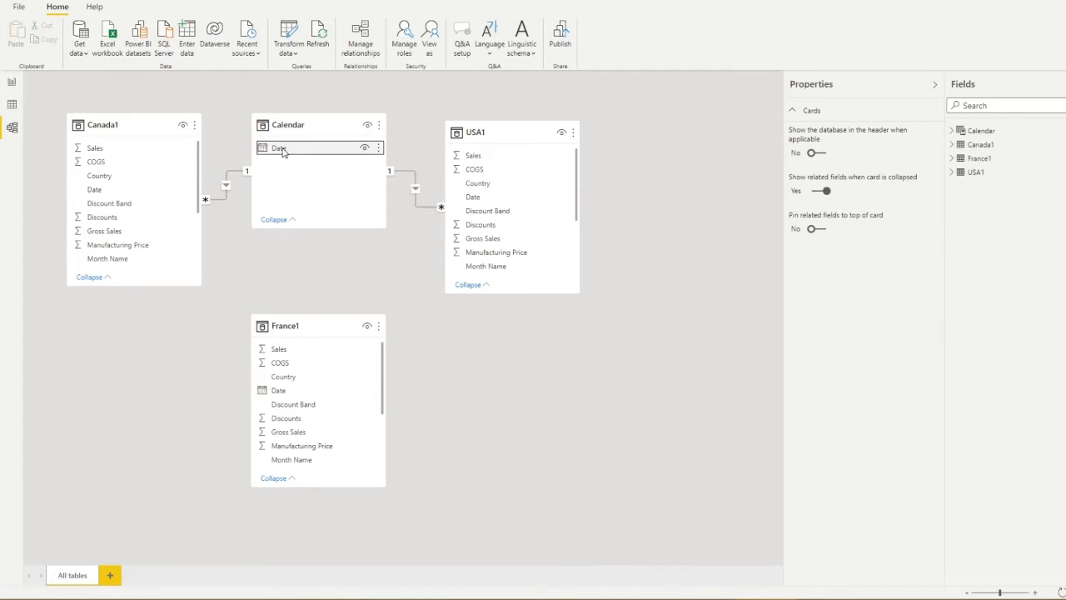
left_click_drag(282, 151, 317, 393)
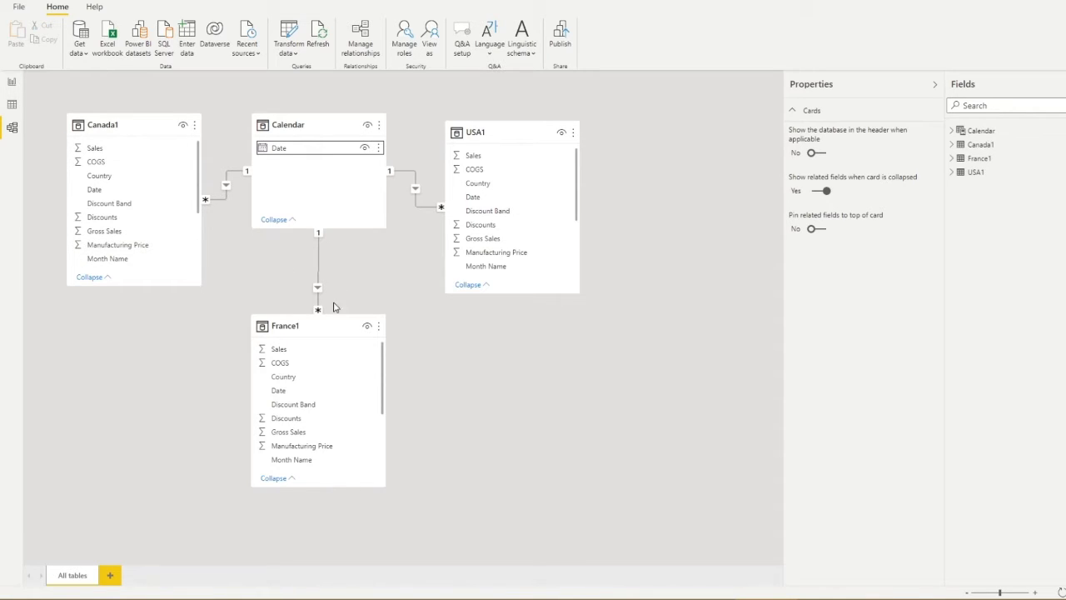
left_click_drag(329, 323, 333, 322)
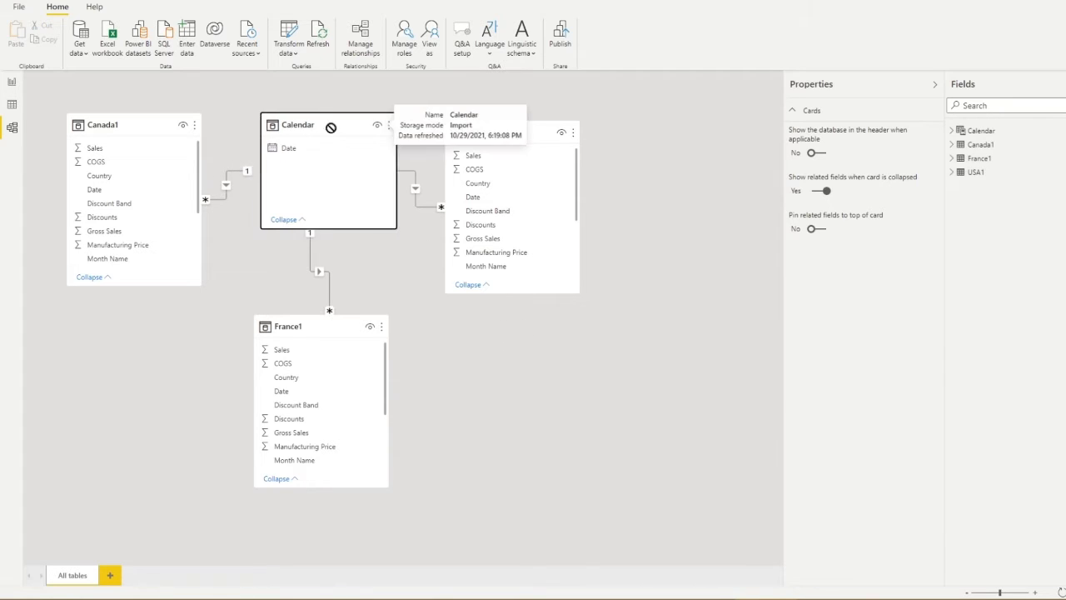
left_click_drag(327, 125, 330, 127)
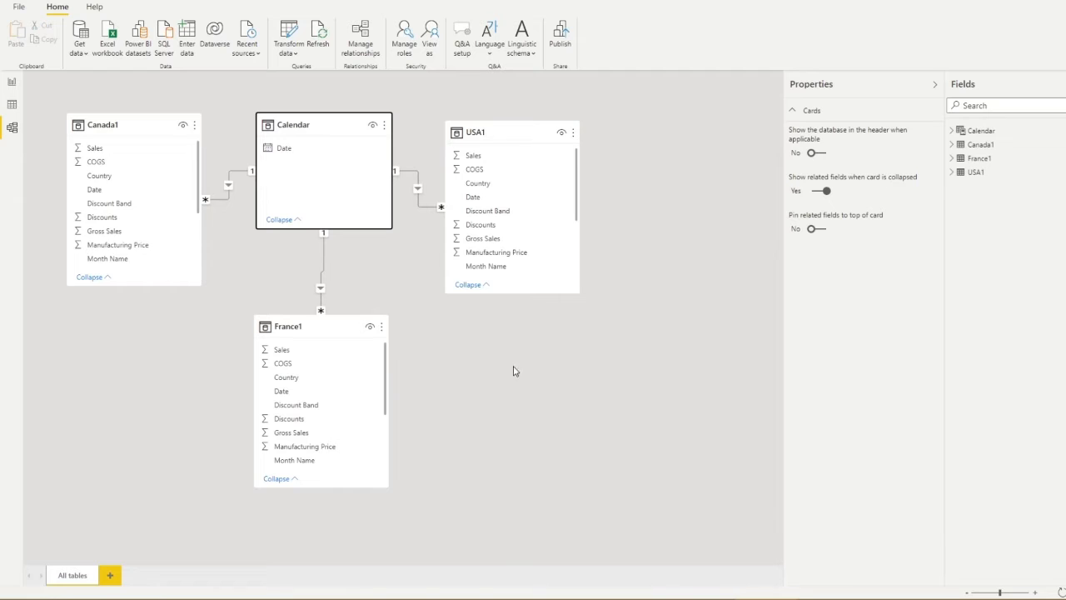
Add the Calendar Date hierarchy as the first field of the report's profit table, keeping only the Year and Month levels.
left_click(11, 83)
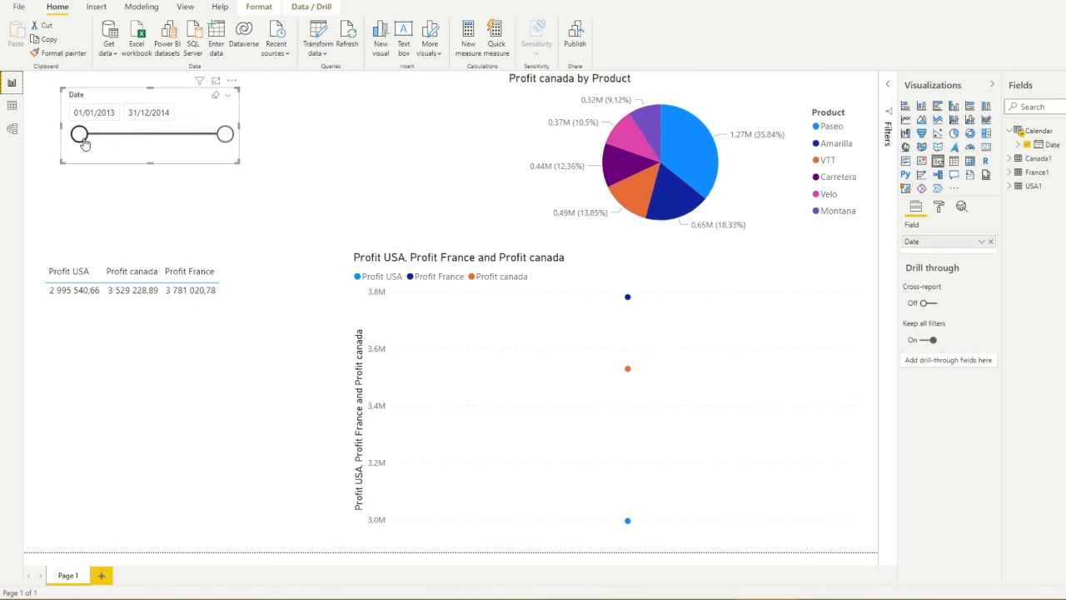
mouse_move(81, 138)
left_mouse_down()
mouse_move(188, 142)
mouse_move(78, 138)
left_mouse_up()
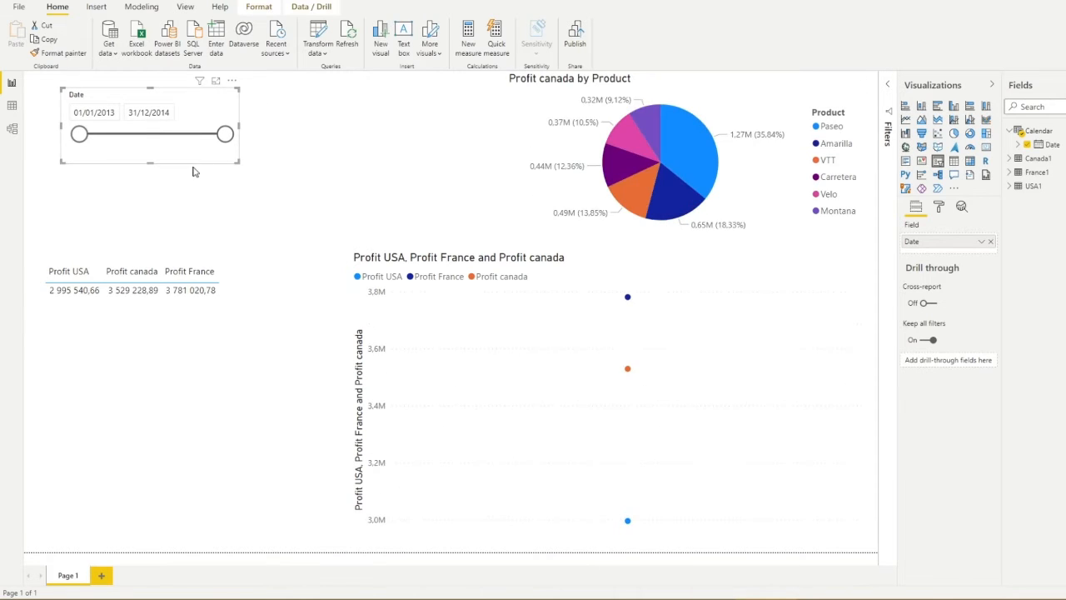
left_click(215, 330)
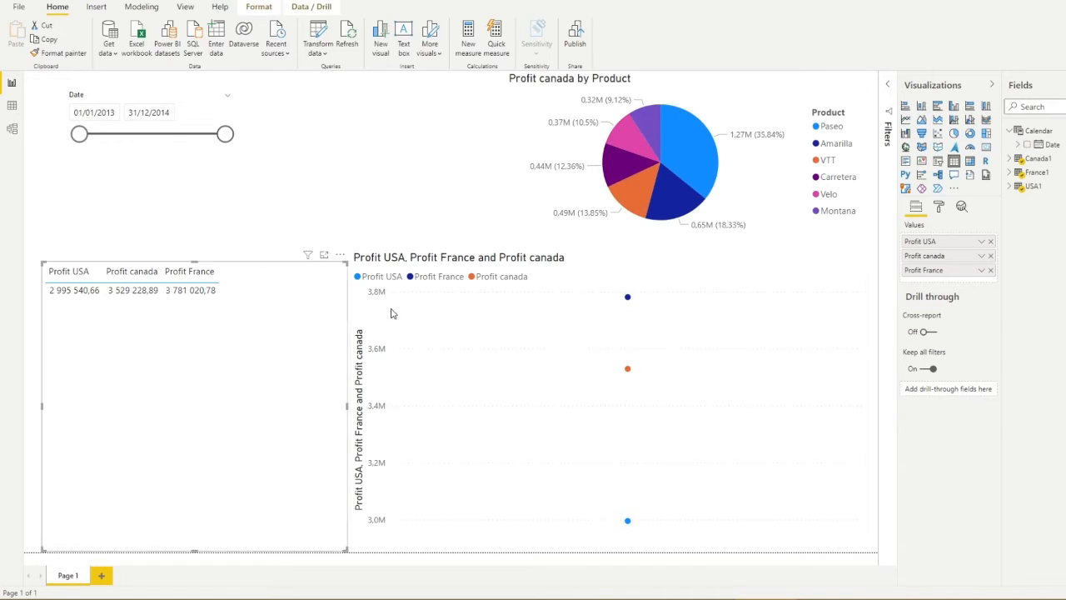
left_click(1019, 146)
left_click_drag(1048, 158, 957, 240)
left_click(990, 263)
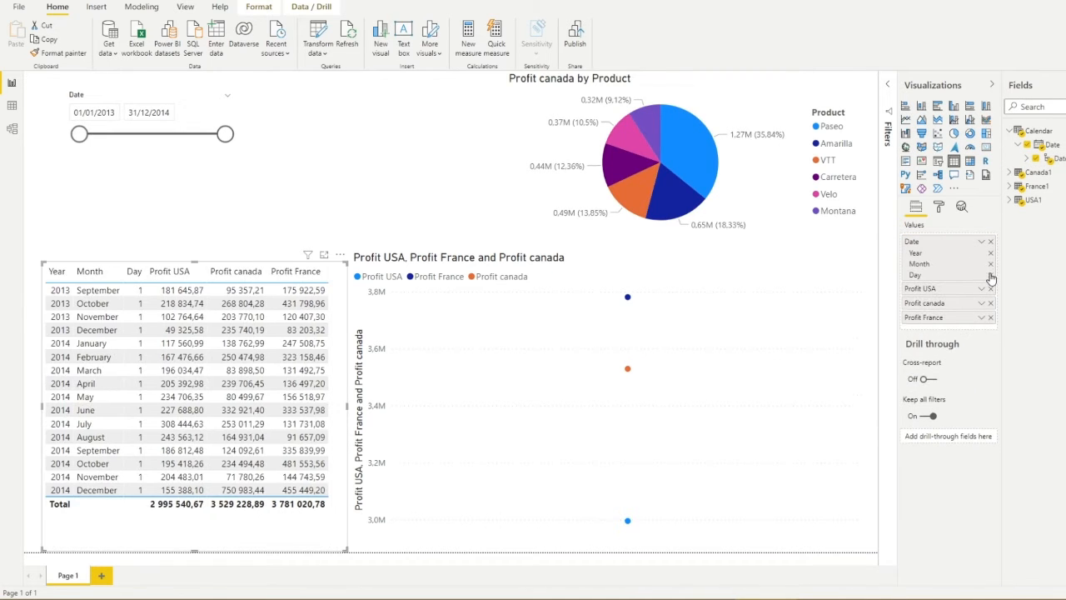
left_click(991, 274)
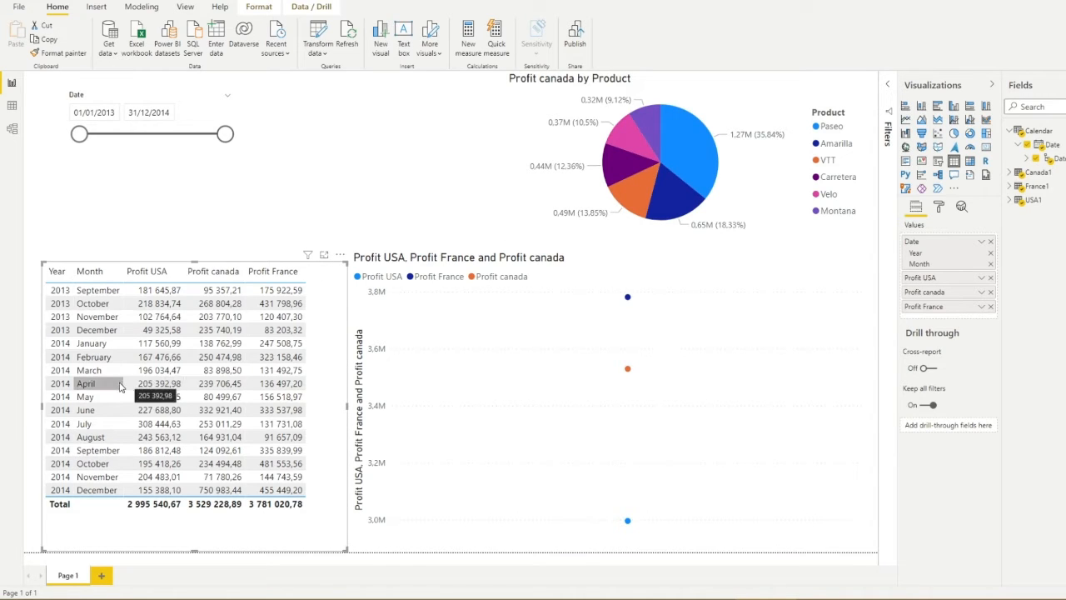
Put the Calendar Date hierarchy on the profit line chart's axis and expand it through Quarter to Month level.
left_click(694, 274)
left_click_drag(1051, 159, 917, 243)
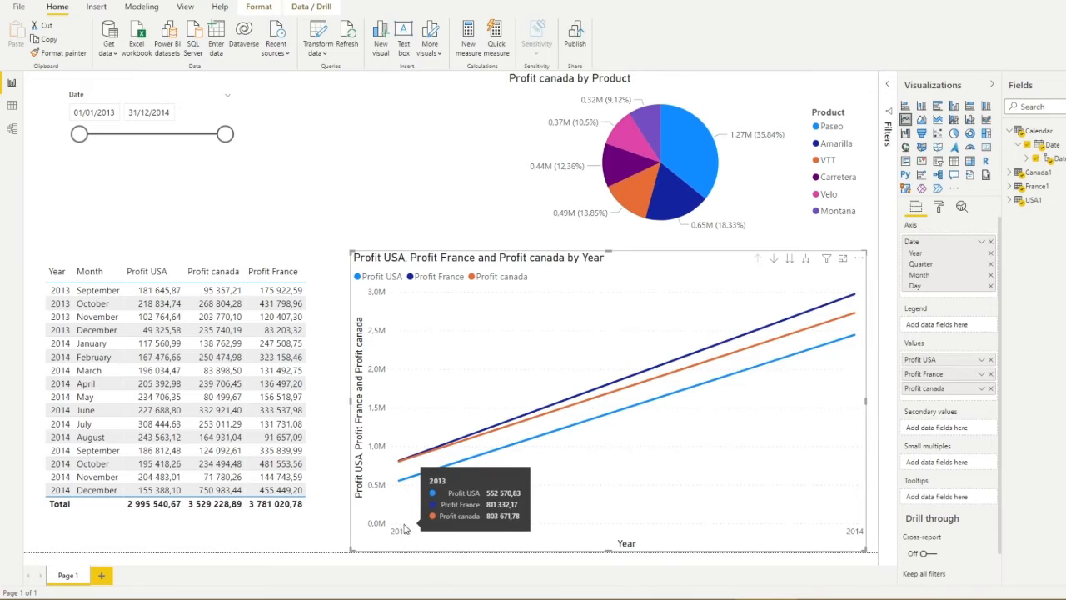
left_click(806, 259)
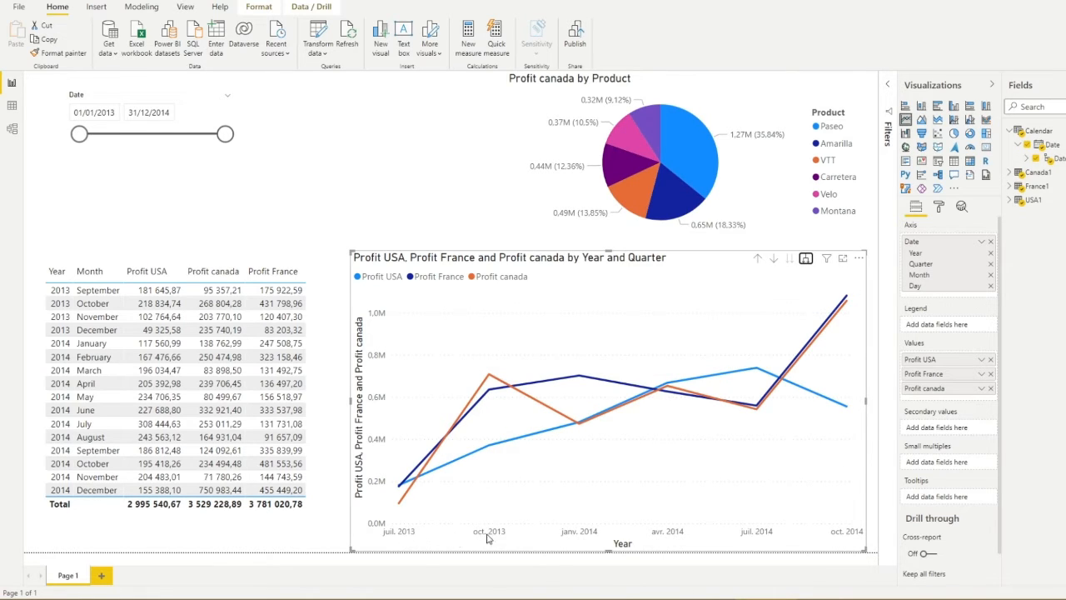
left_click(805, 259)
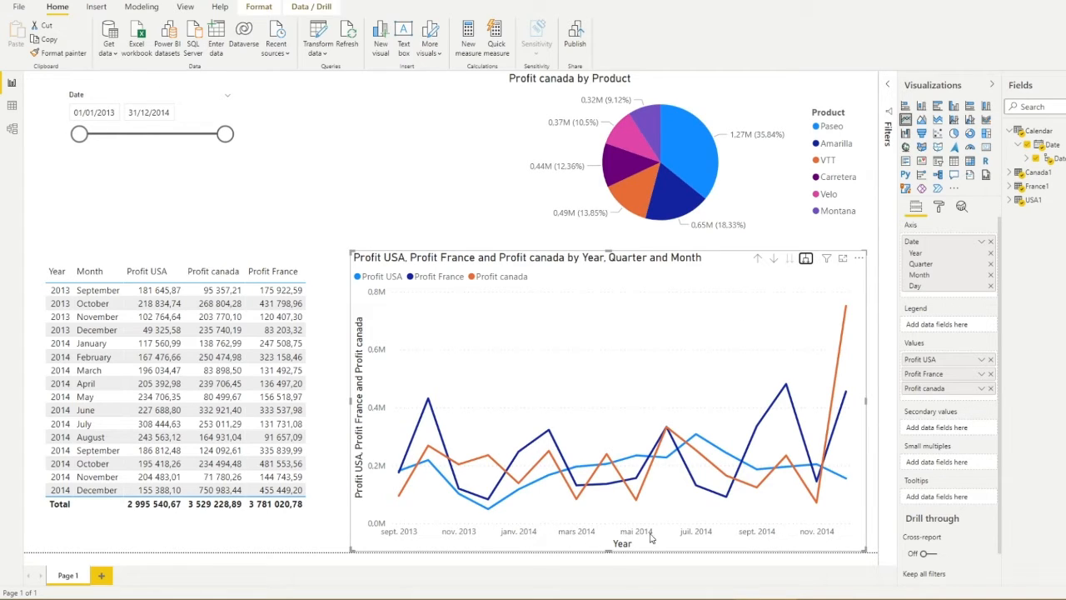
left_click(859, 258)
left_click(429, 173)
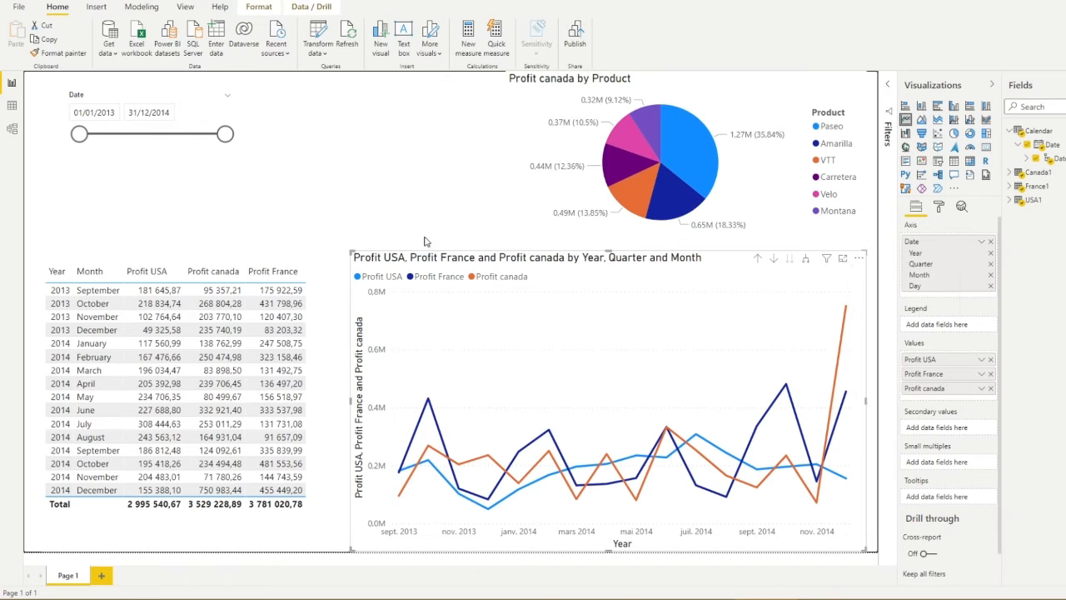
left_click_drag(225, 133, 293, 137)
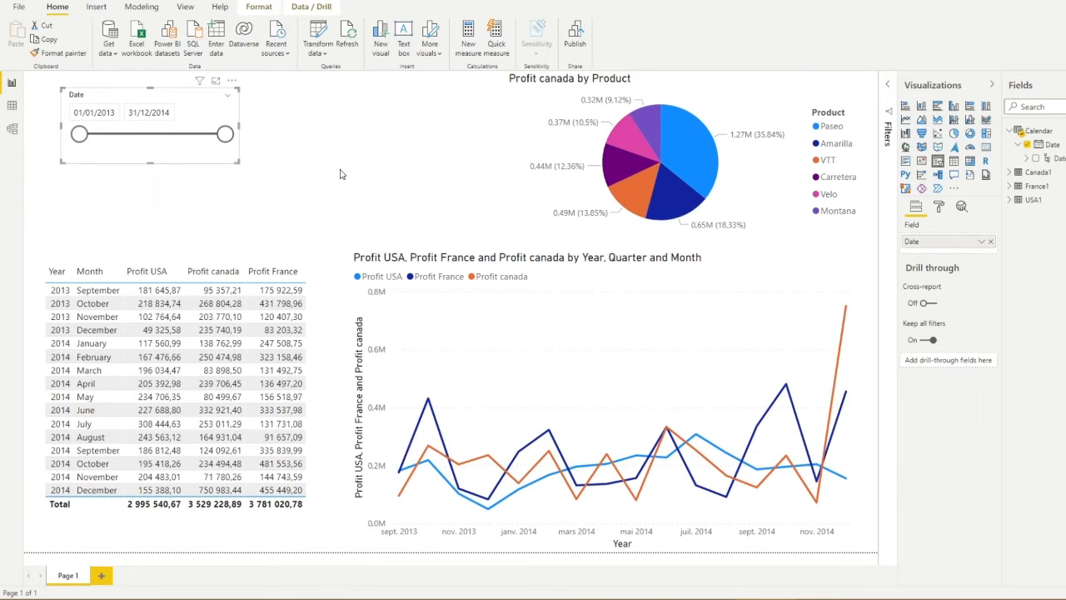
In the data view, wrap CALENDARAUTO() in the Calendar table's formula as the table argument of a FILTER function.
left_click(12, 109)
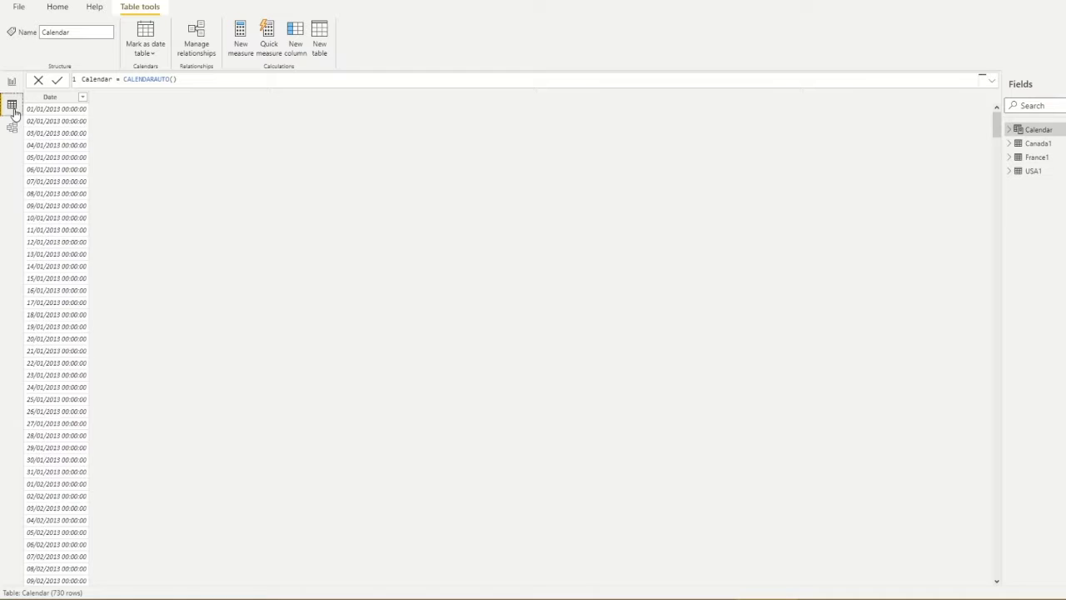
left_click(173, 80)
double_click(129, 80)
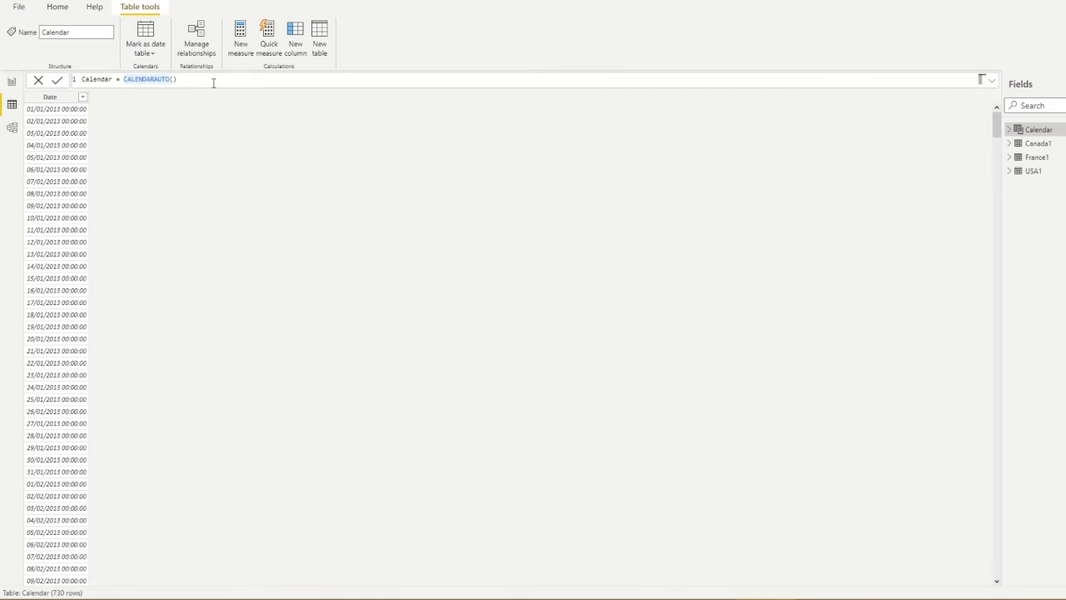
type("FILTER(")
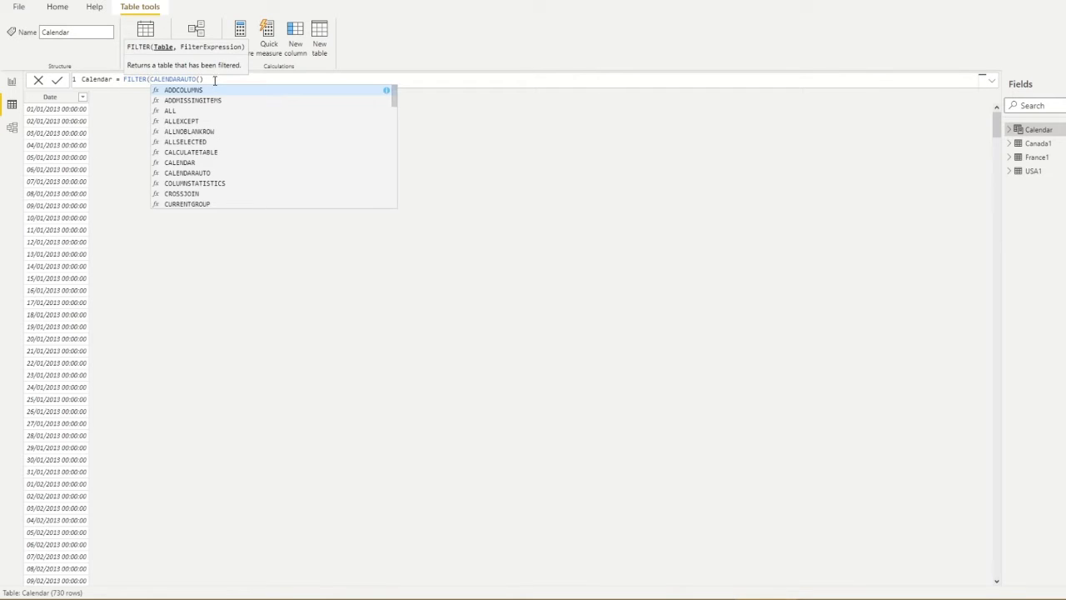
left_click(223, 81)
type(",")
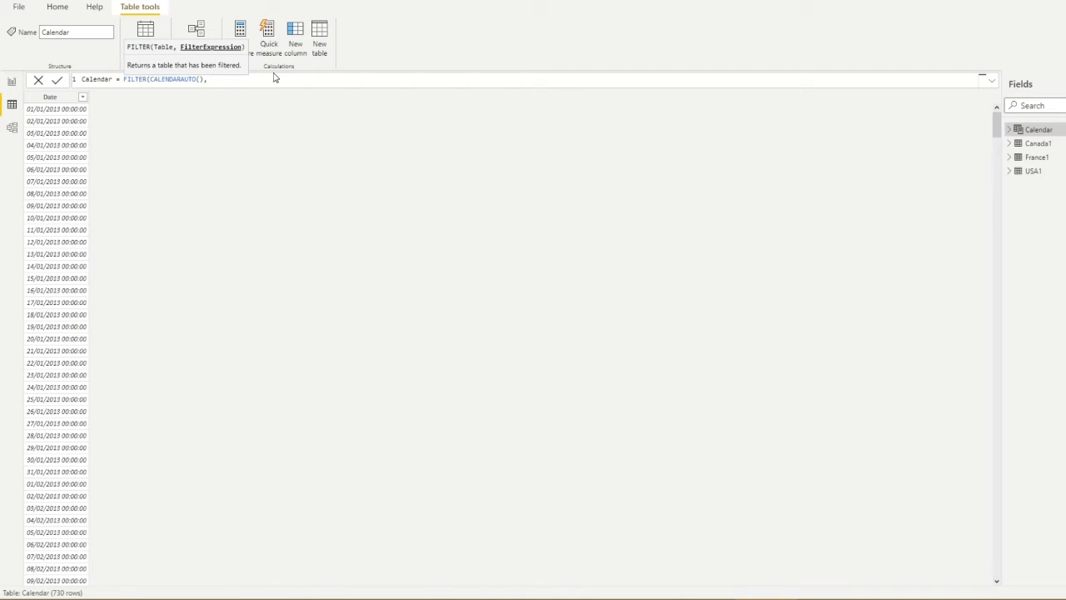
Complete the Calendar FILTER with the condition MONTH([Date]) < 2, commit the formula and review the filtered dates.
type("[")
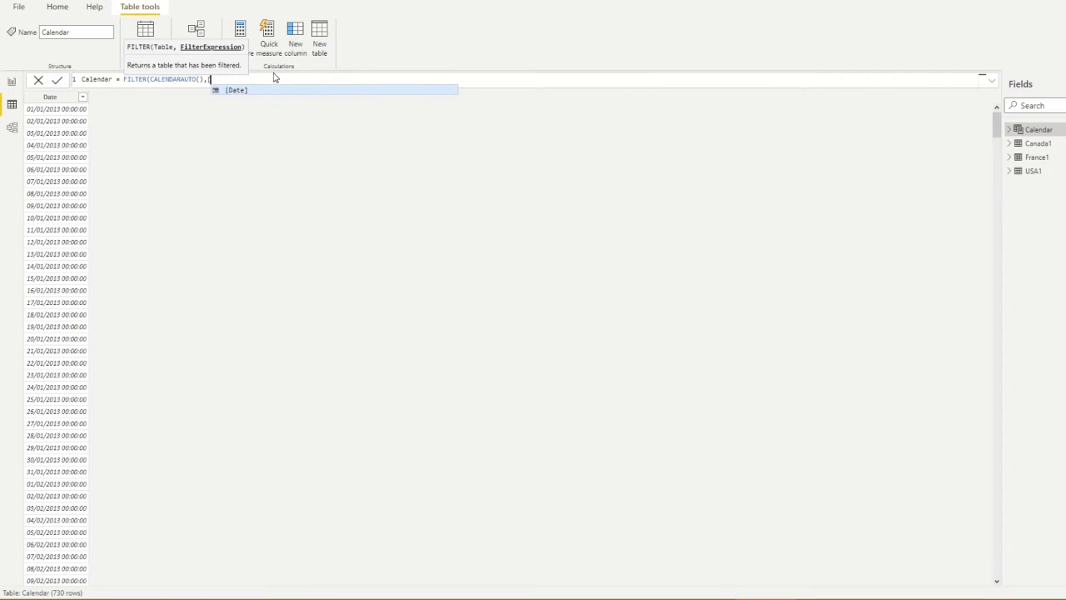
type("Date]")
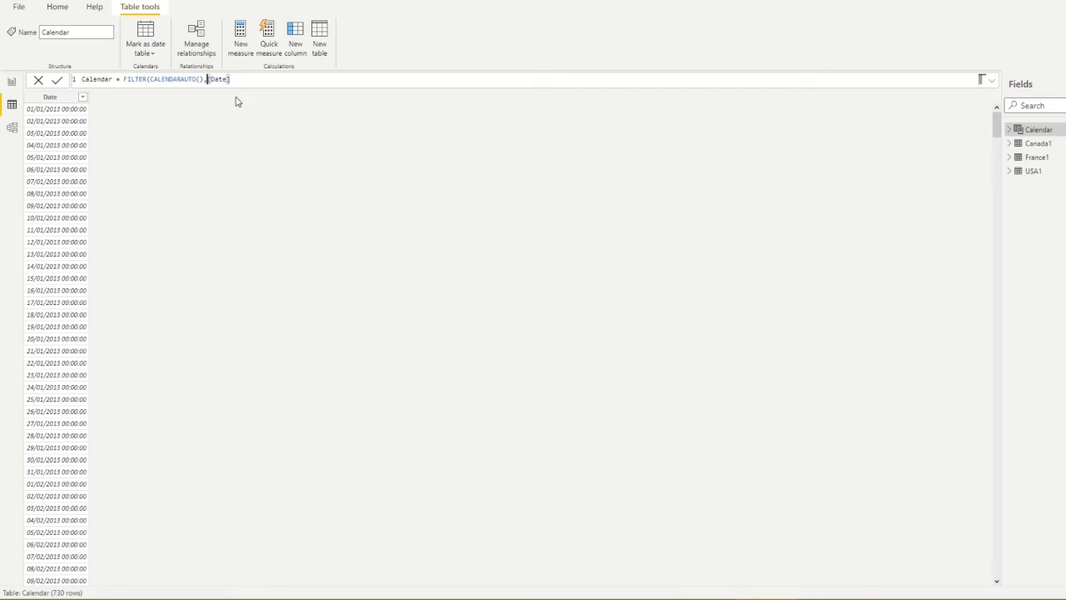
type("MONTH(")
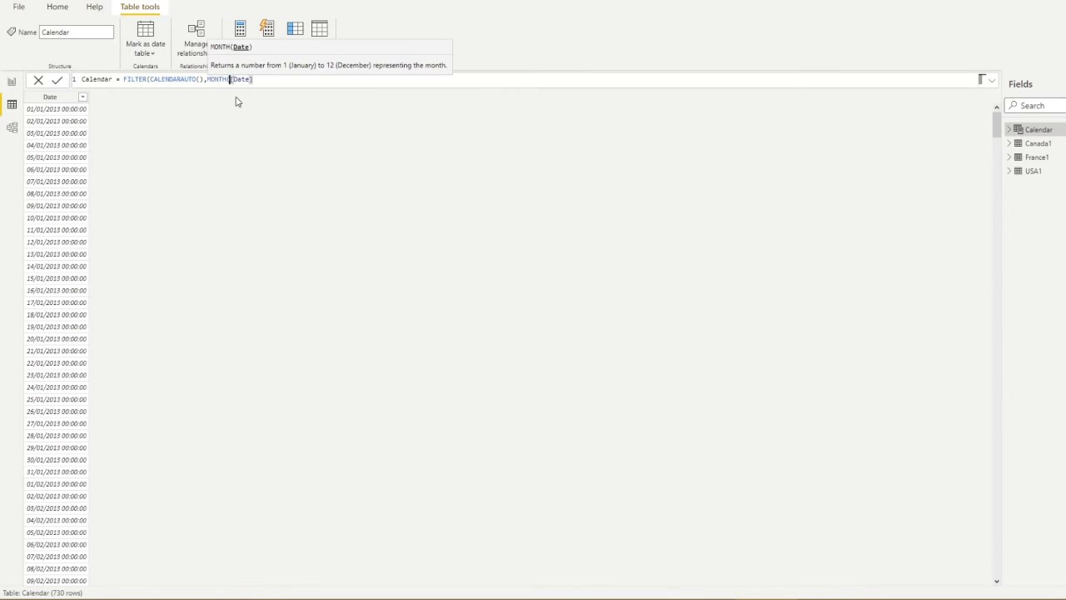
left_click(270, 79)
type(") < 7")
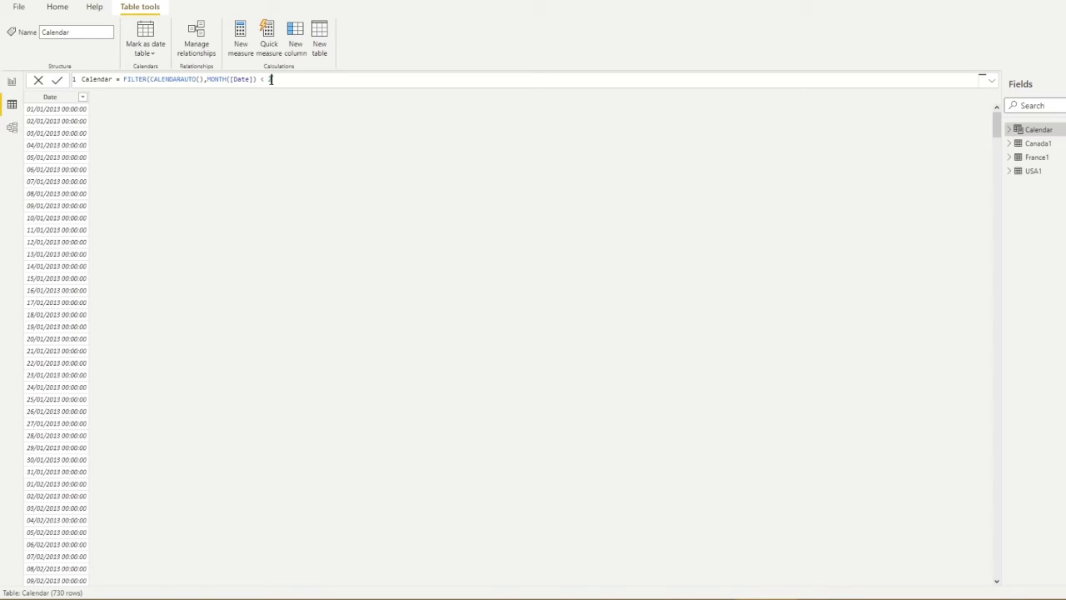
key("Return")
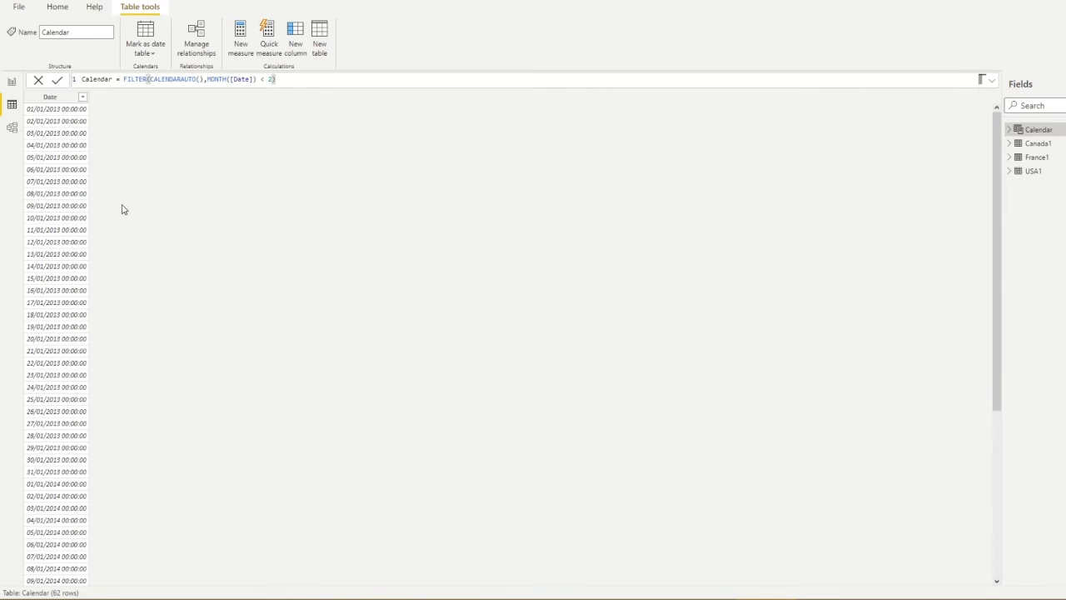
scroll(99, 217, "down", 4)
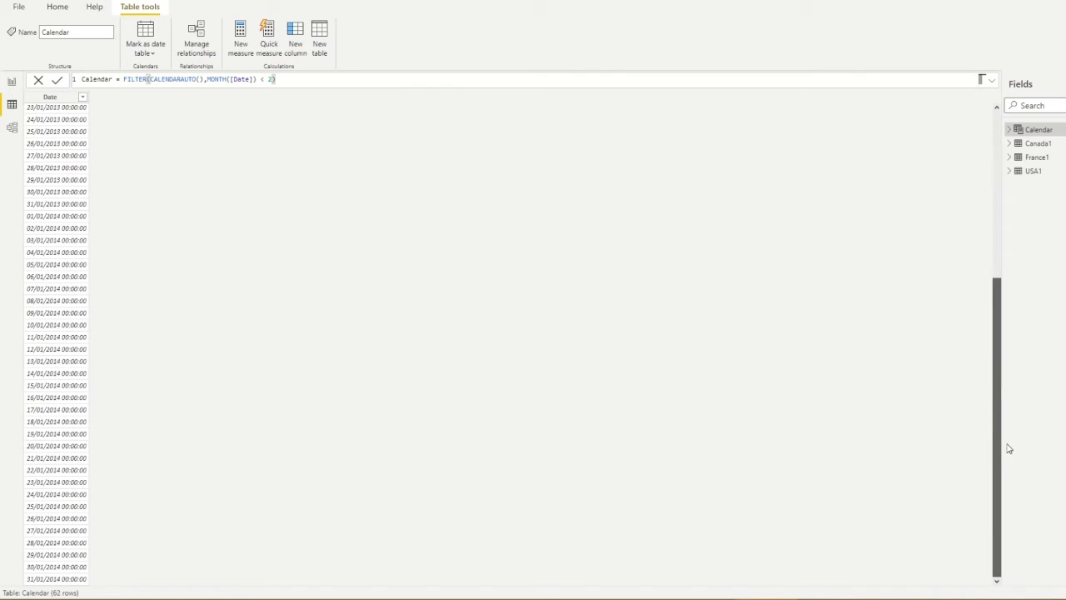
left_click_drag(997, 377, 986, 126)
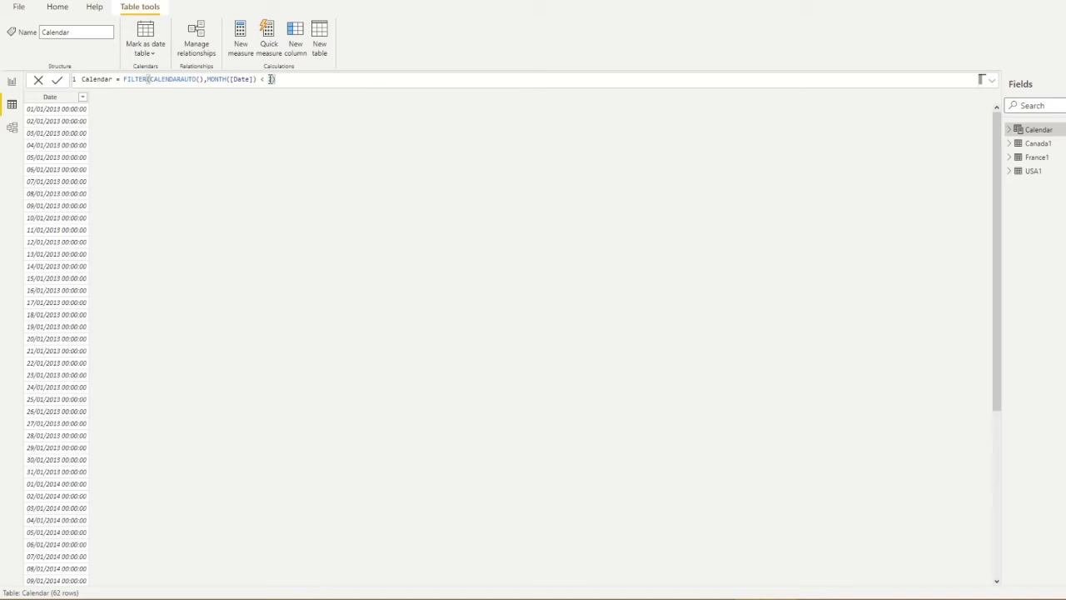
Replace the month condition in the Calendar FILTER formula with [Date] < TODAY() and commit it.
type("2")
left_click_drag(271, 81, 207, 81)
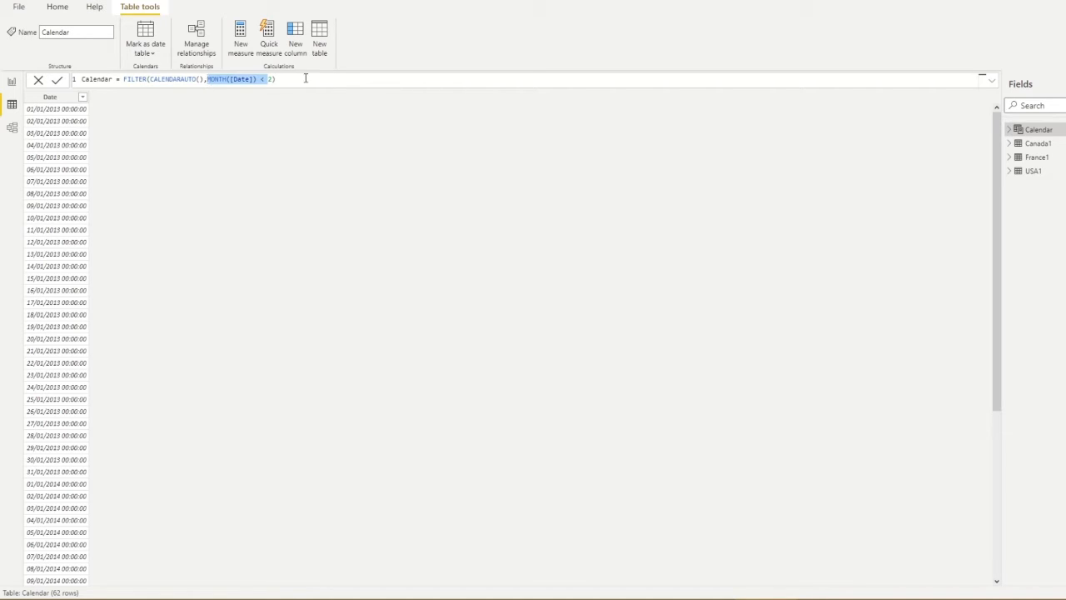
left_click(276, 80)
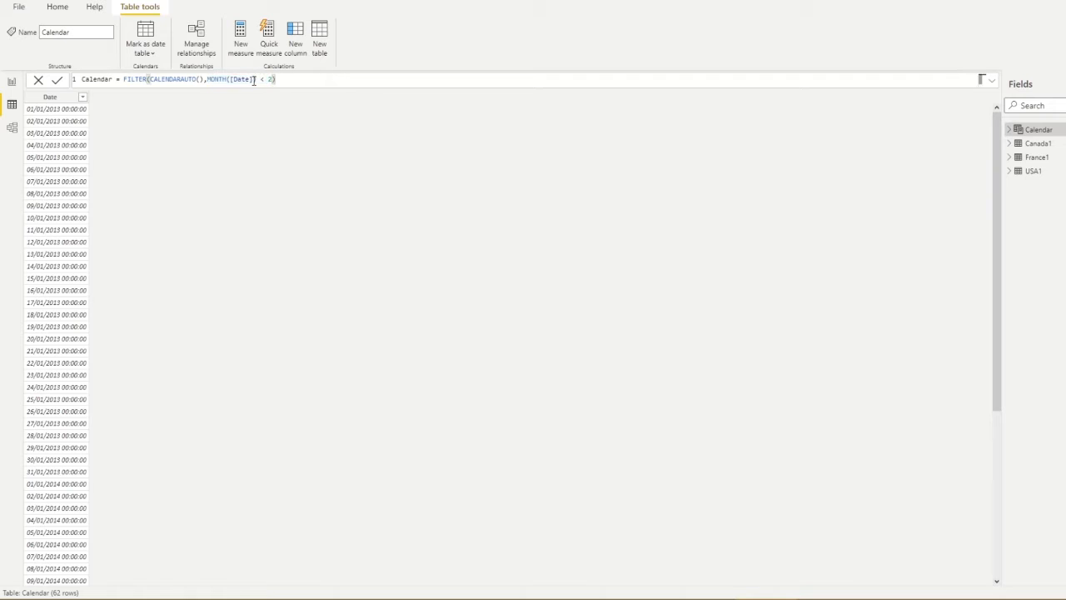
left_click_drag(275, 80, 210, 79)
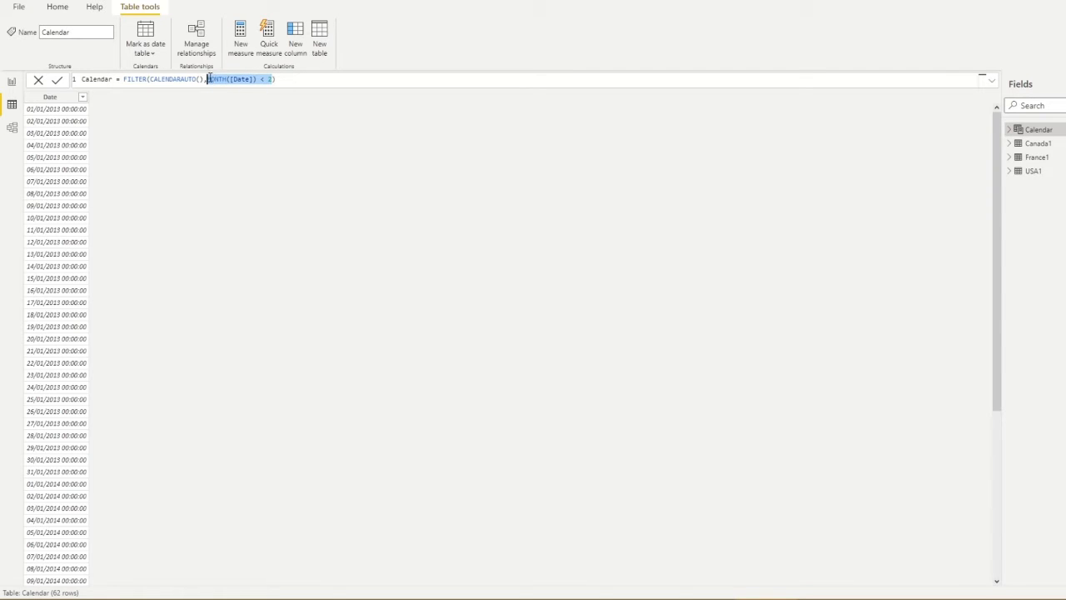
key("BackSpace")
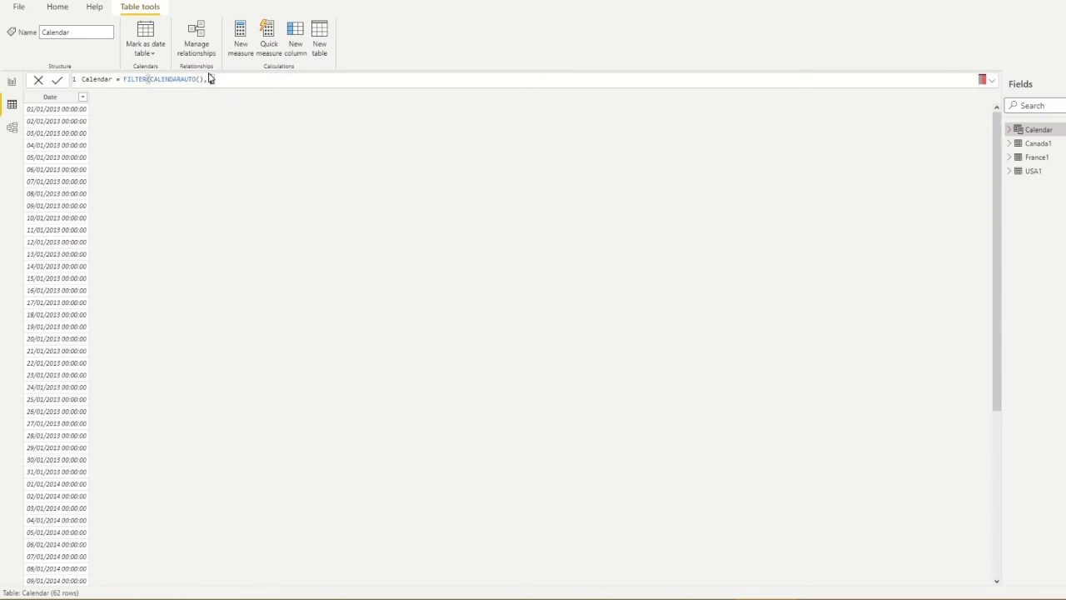
type("AND")
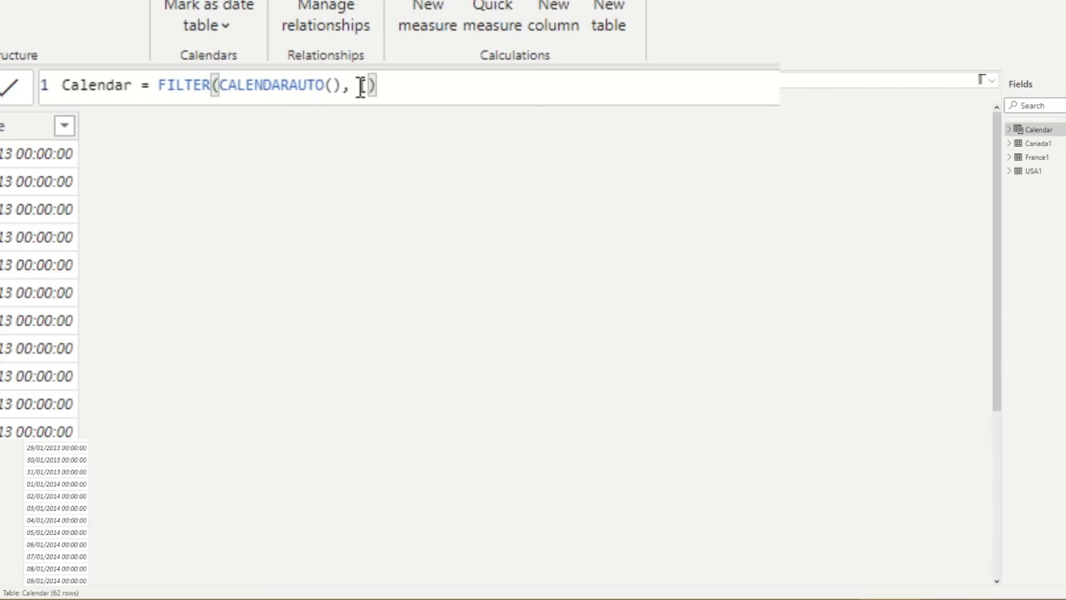
type("[Da")
left_click(397, 126)
type("< TODAY()")
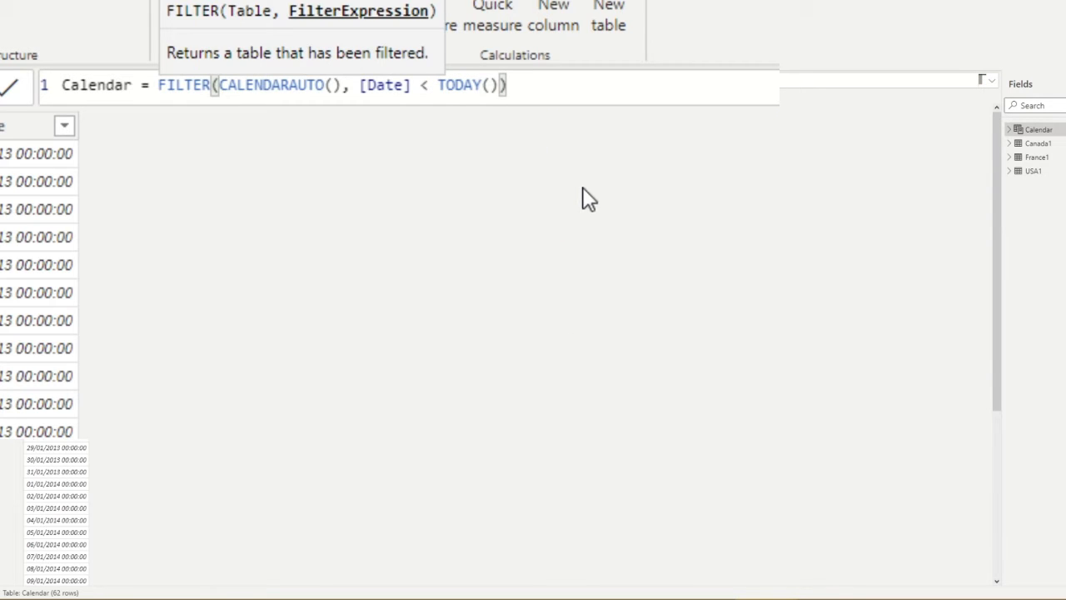
key("Return")
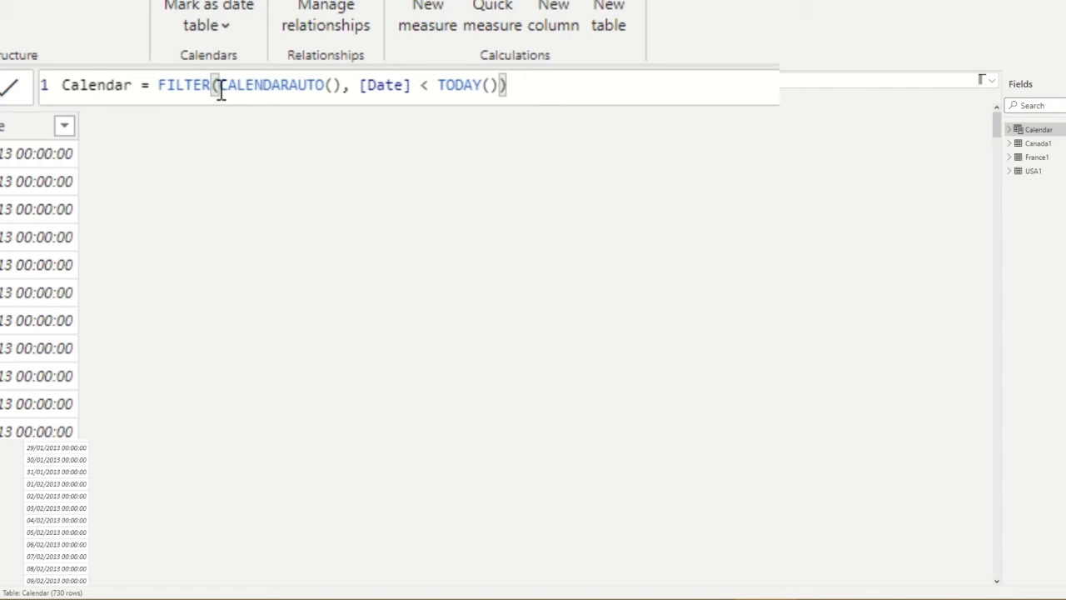
Remove the FILTER function and its date condition, restoring the formula to Calendar = CALENDARAUTO().
left_click_drag(220, 92, 159, 95)
key("BackSpace")
left_click(564, 86)
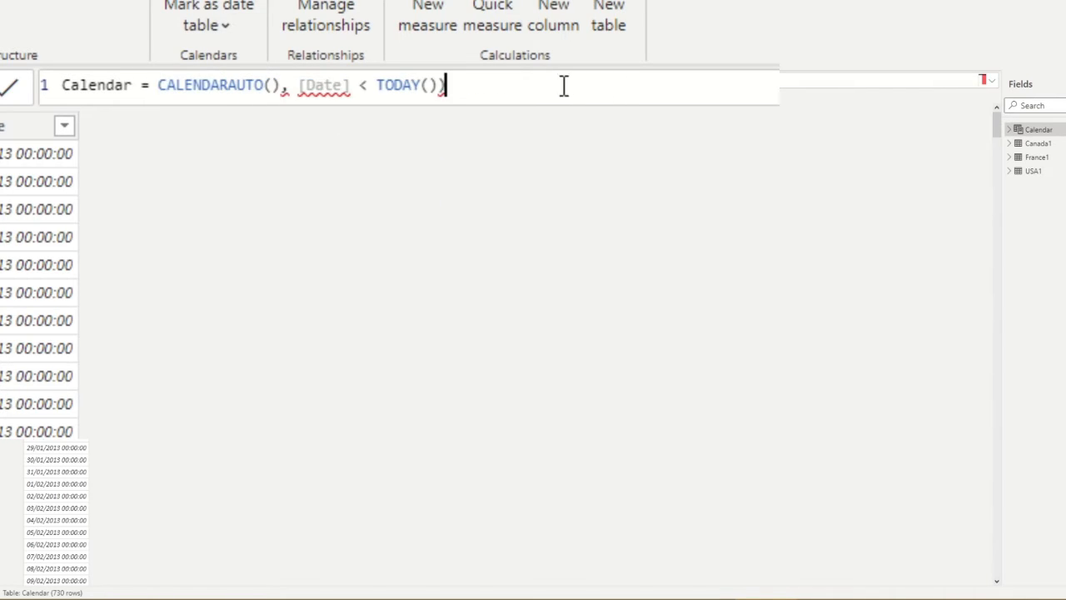
key("BackSpace")
left_click_drag(458, 80, 283, 88)
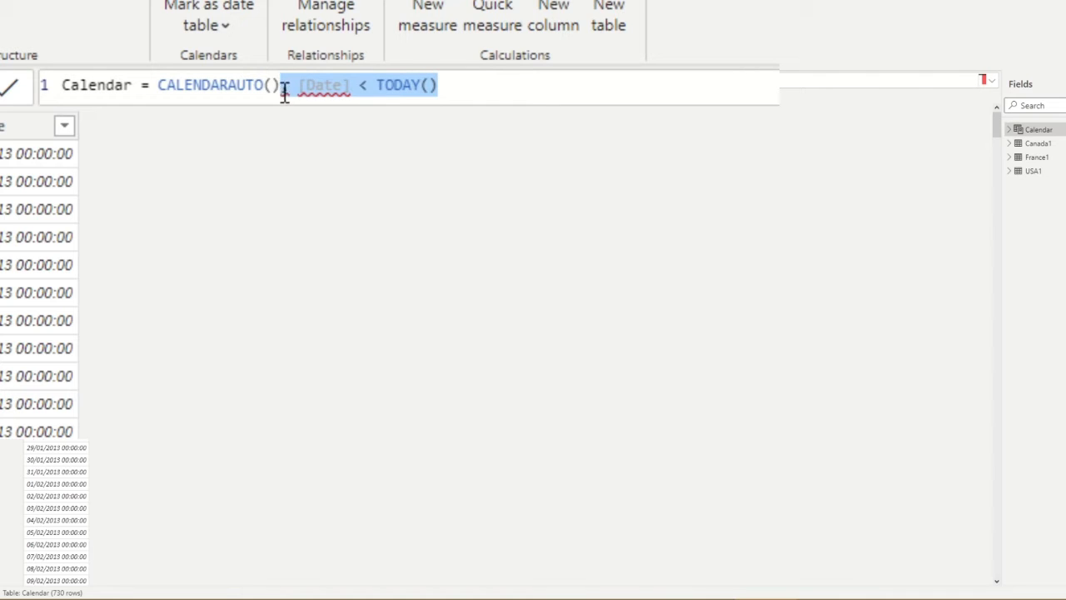
key("BackSpace")
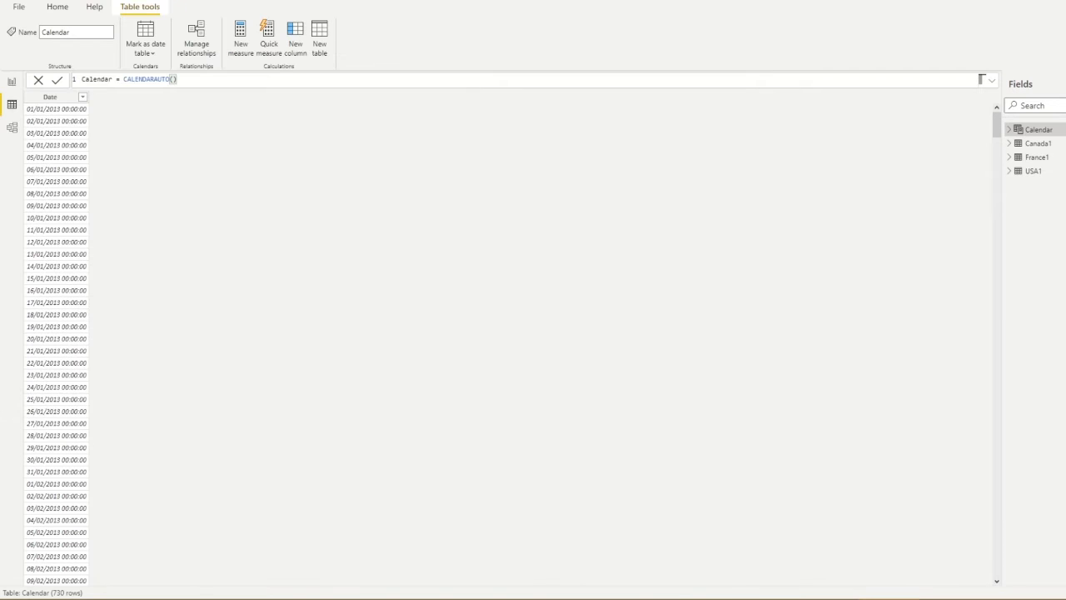
In the report, add a table of the Calendar hierarchy's Day level, shaped tall and narrow between the profit table and line chart.
left_click(12, 83)
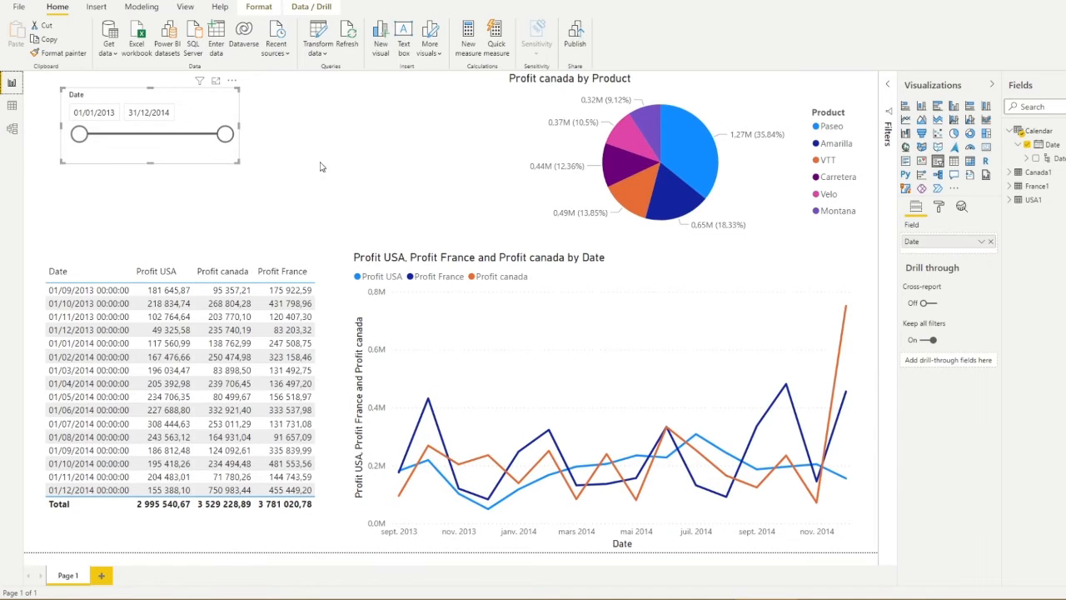
left_click(954, 161)
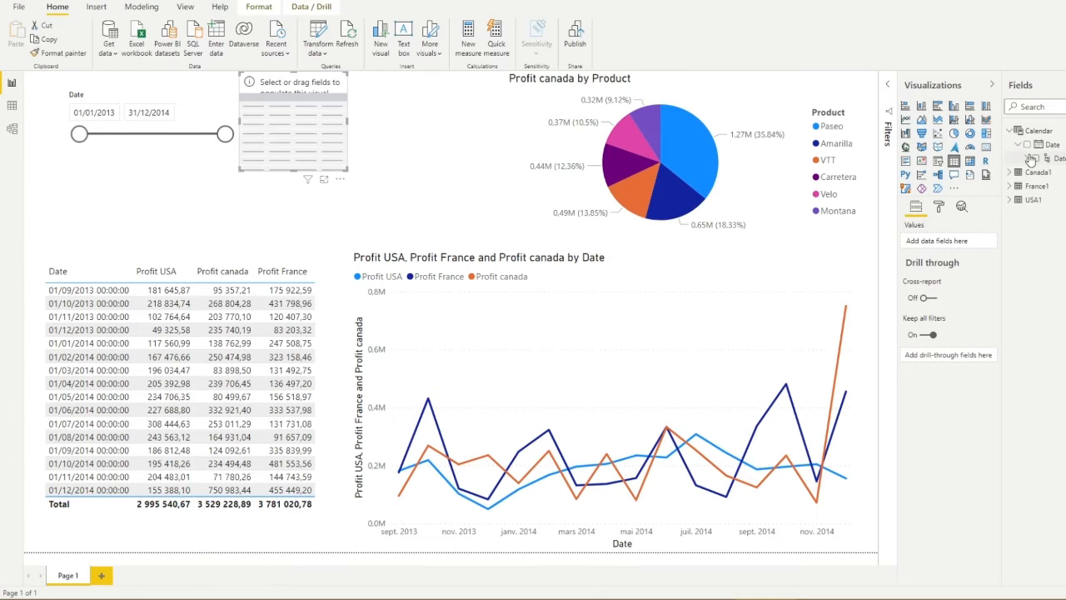
left_click(1027, 159)
left_click_drag(1056, 213, 364, 535)
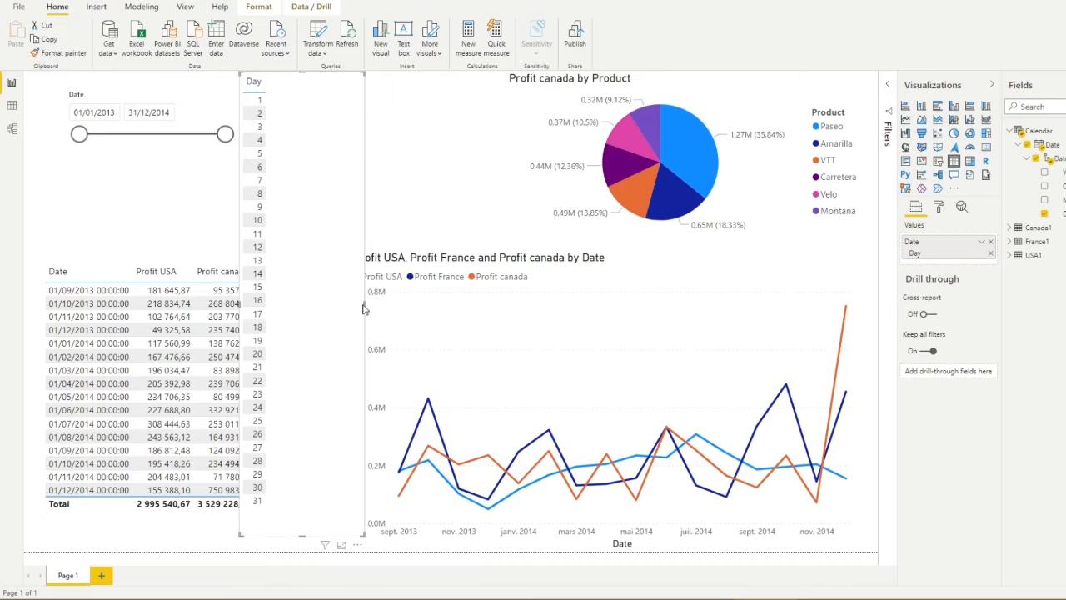
left_click_drag(365, 305, 295, 309)
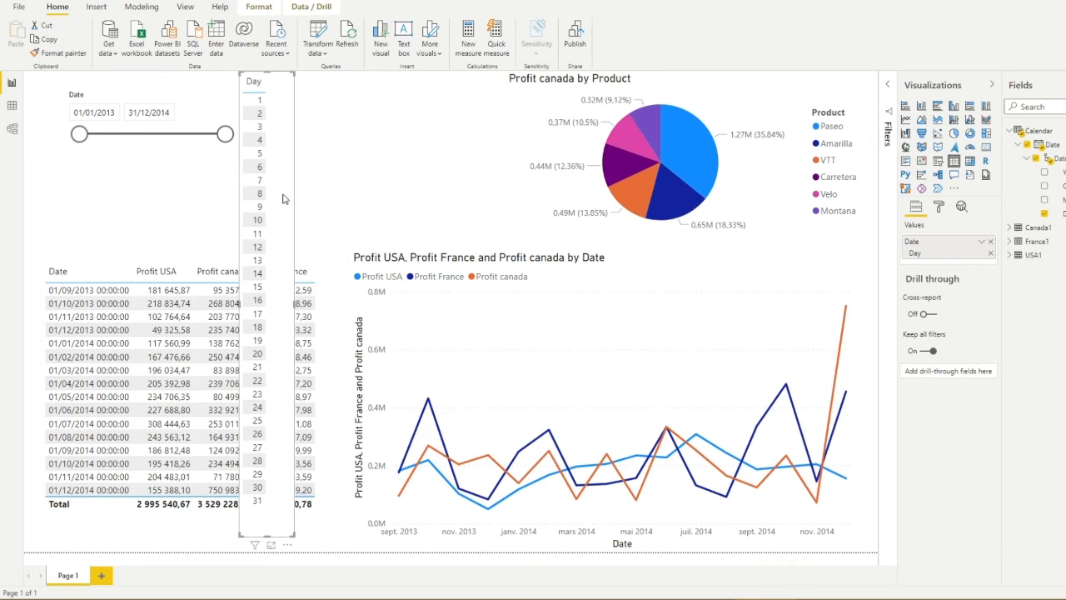
left_click_drag(283, 197, 350, 192)
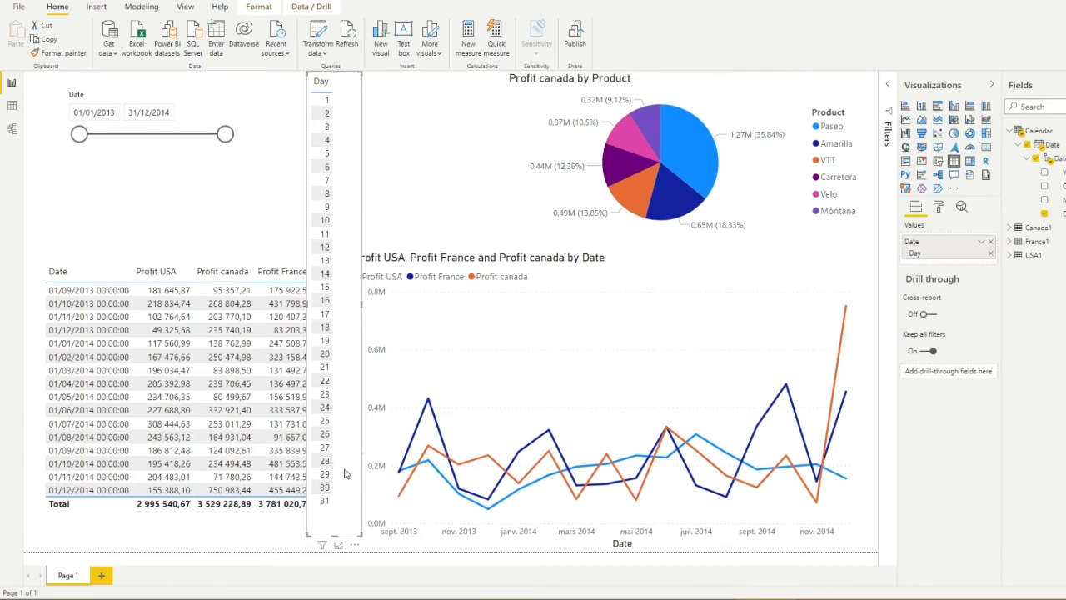
Test cross-filtering the other visuals by days 13 and 11 in the Day table and clear the selection.
left_click(324, 261)
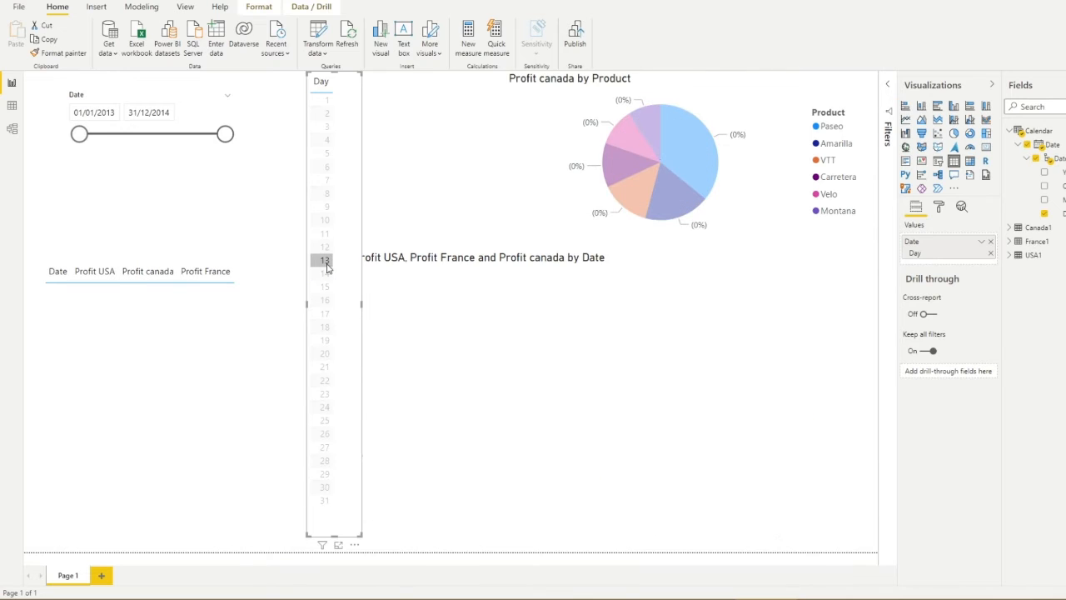
left_click(325, 234)
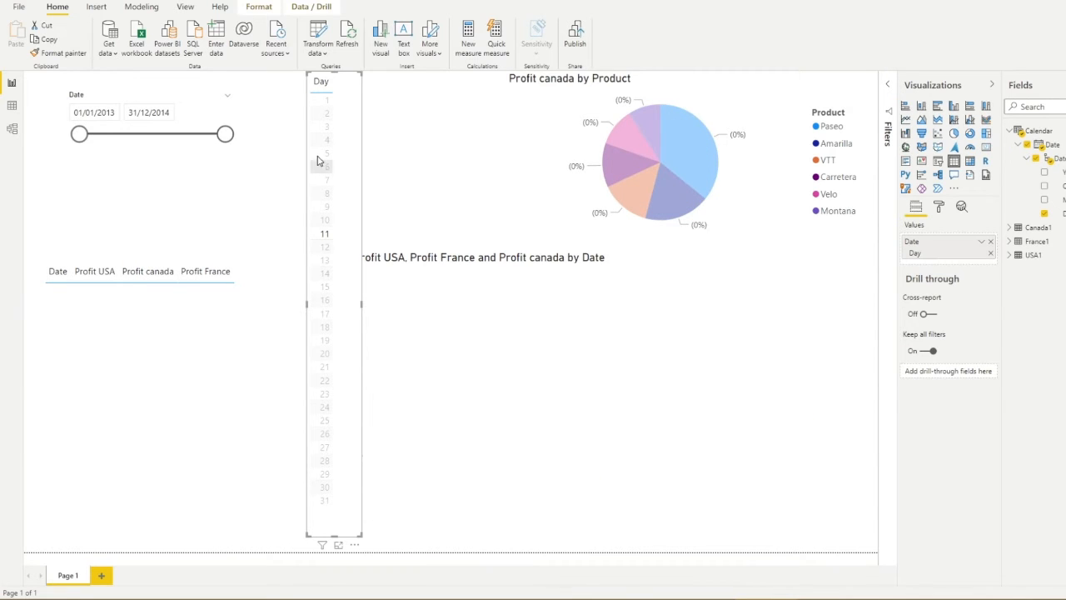
left_click(327, 106)
left_click(379, 131)
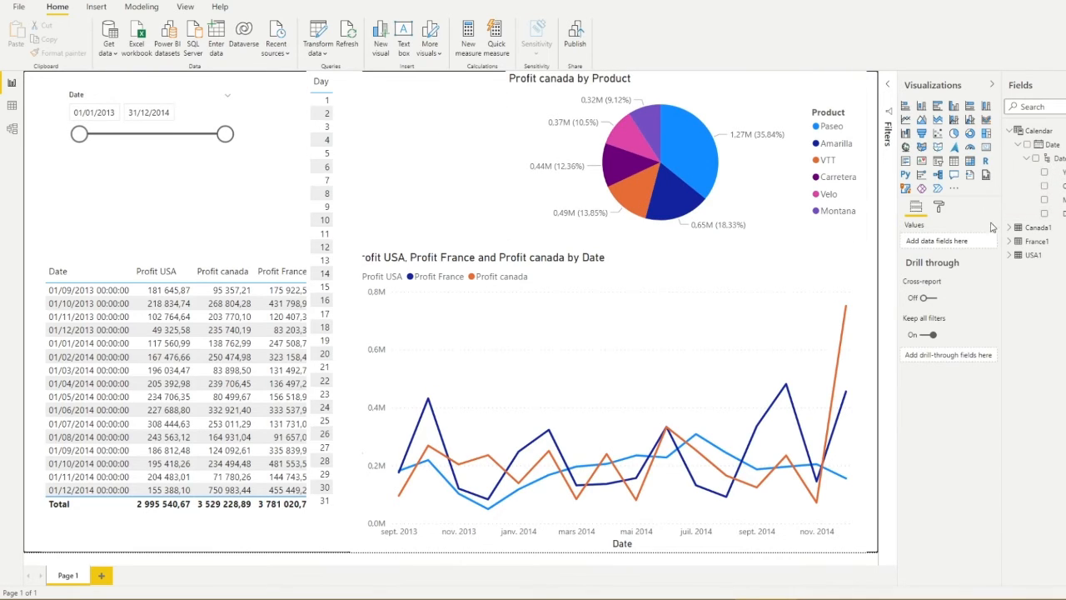
Swap the narrow table's Day level for the Calendar hierarchy's Month level, and empty and delete that table visual.
left_click(348, 158)
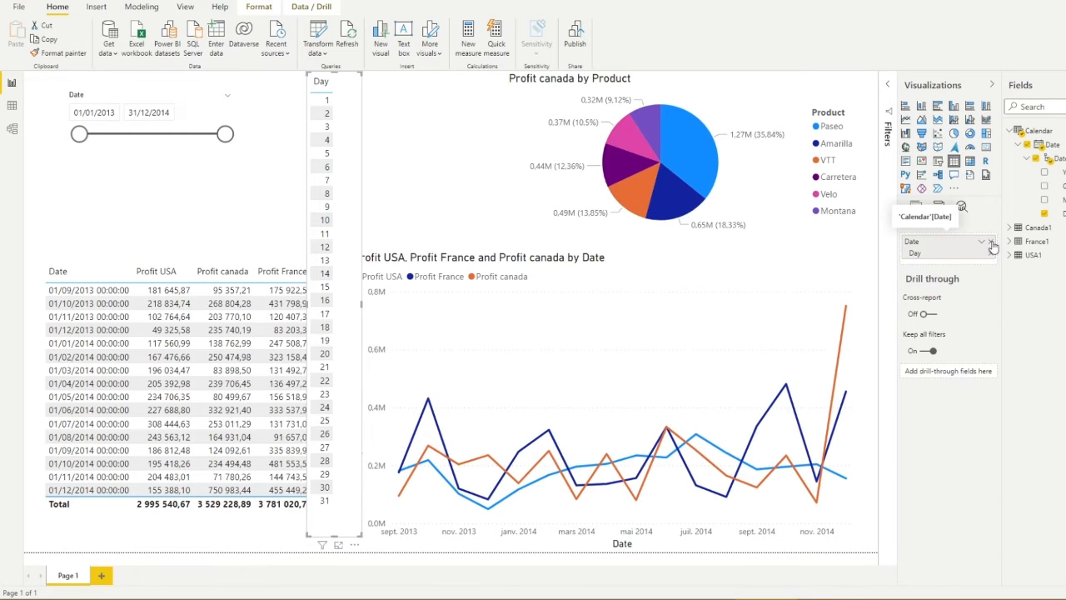
left_click(992, 244)
left_click_drag(1064, 200, 954, 238)
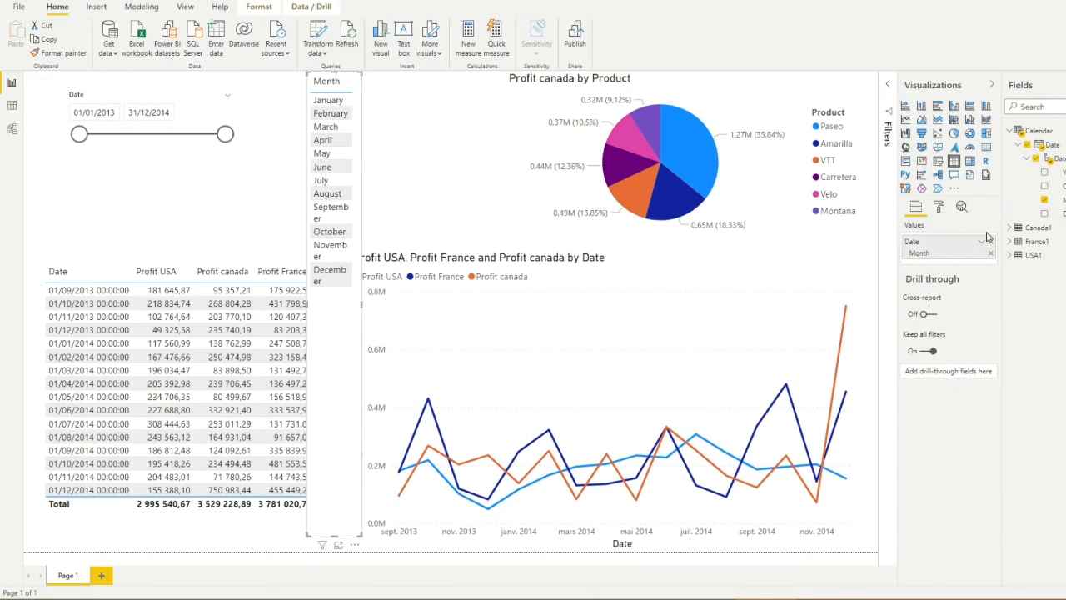
left_click(1044, 200)
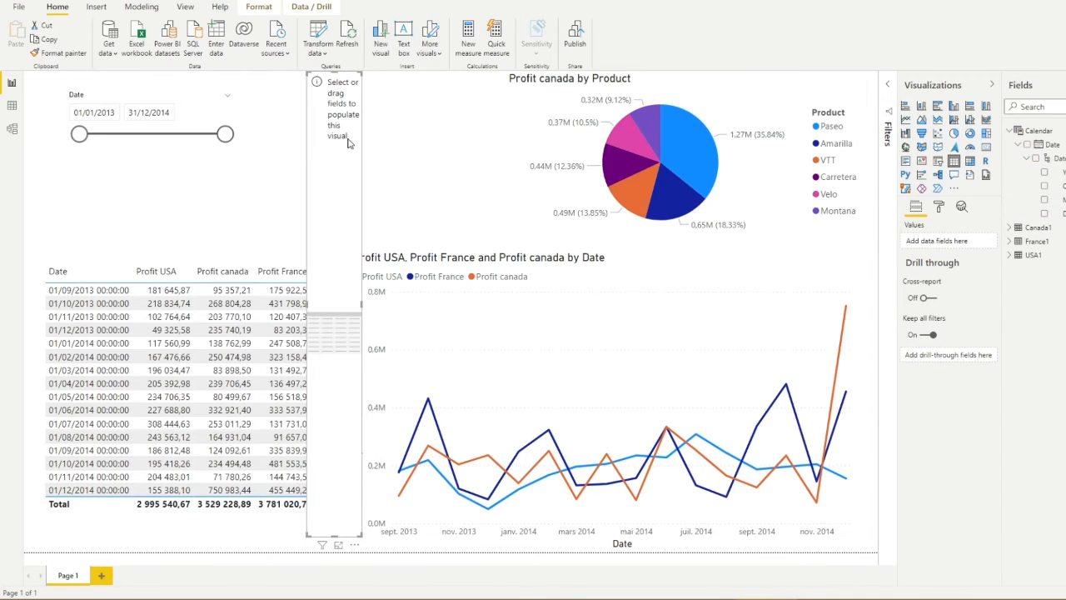
key("Delete")
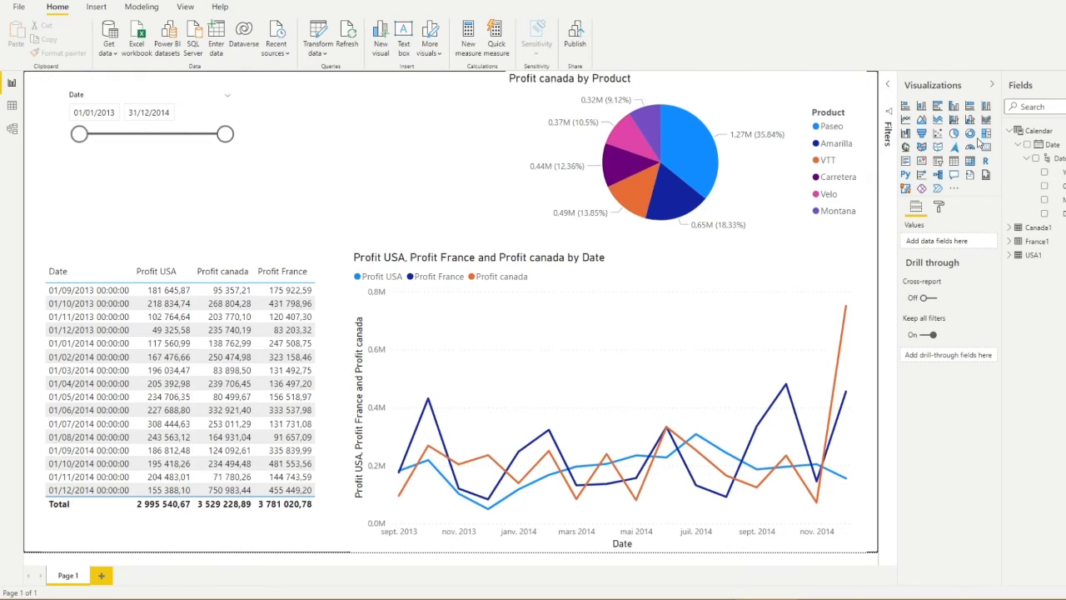
Try a slicer of the Calendar hierarchy's Day level beside the Date slicer and delete it.
left_click(938, 160)
left_click_drag(1051, 214, 949, 242)
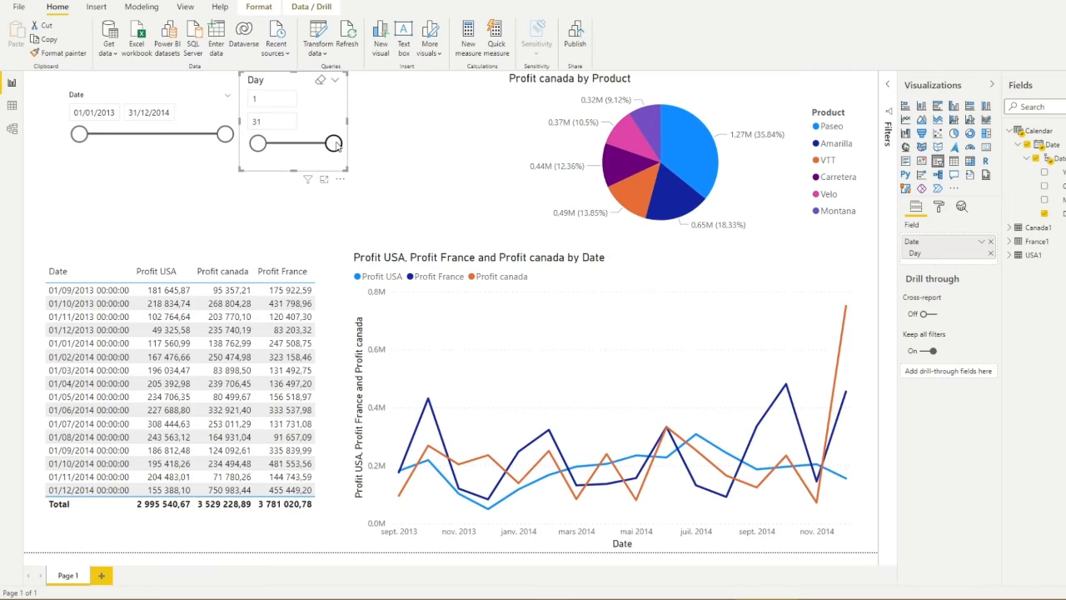
mouse_move(333, 143)
left_mouse_down()
mouse_move(288, 144)
mouse_move(333, 143)
left_mouse_up()
key("Delete")
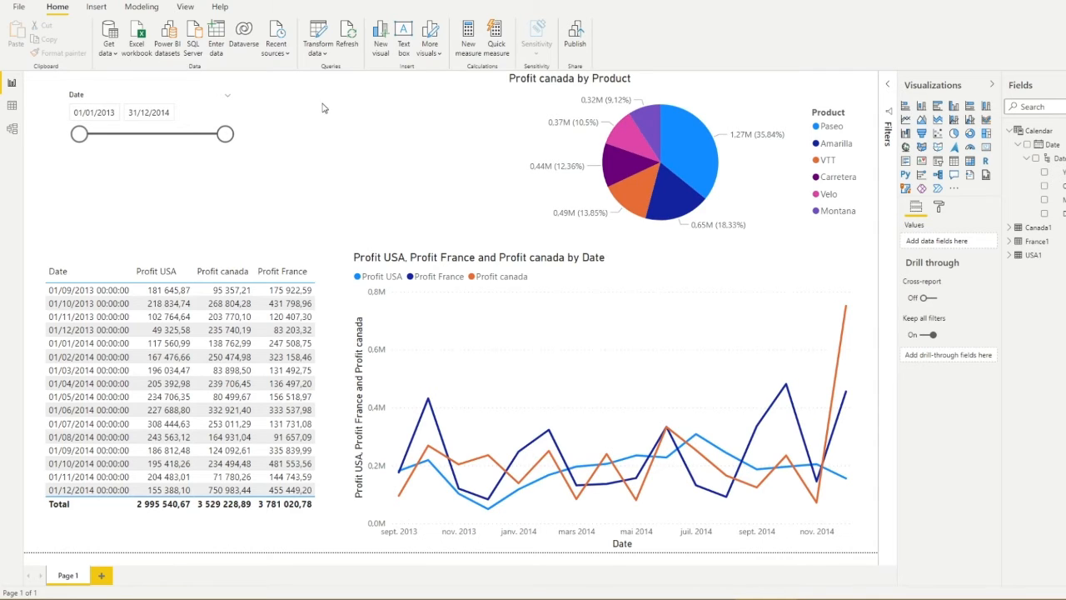
In the Calendar table's formula, store CALENDARAUTO() in a variable named myCalendar on its own line.
left_click(13, 107)
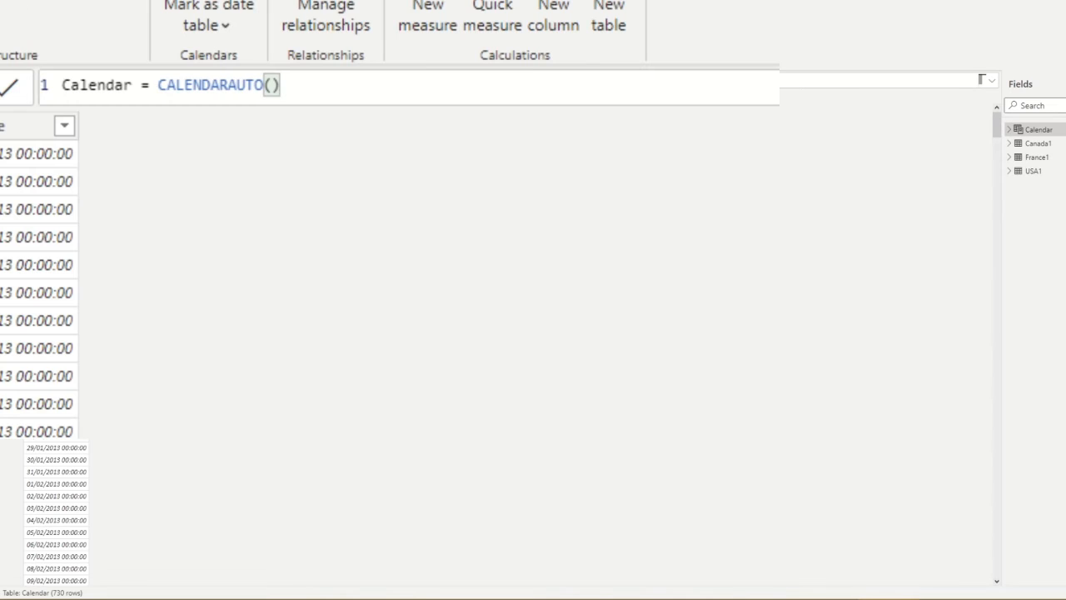
double_click(163, 87)
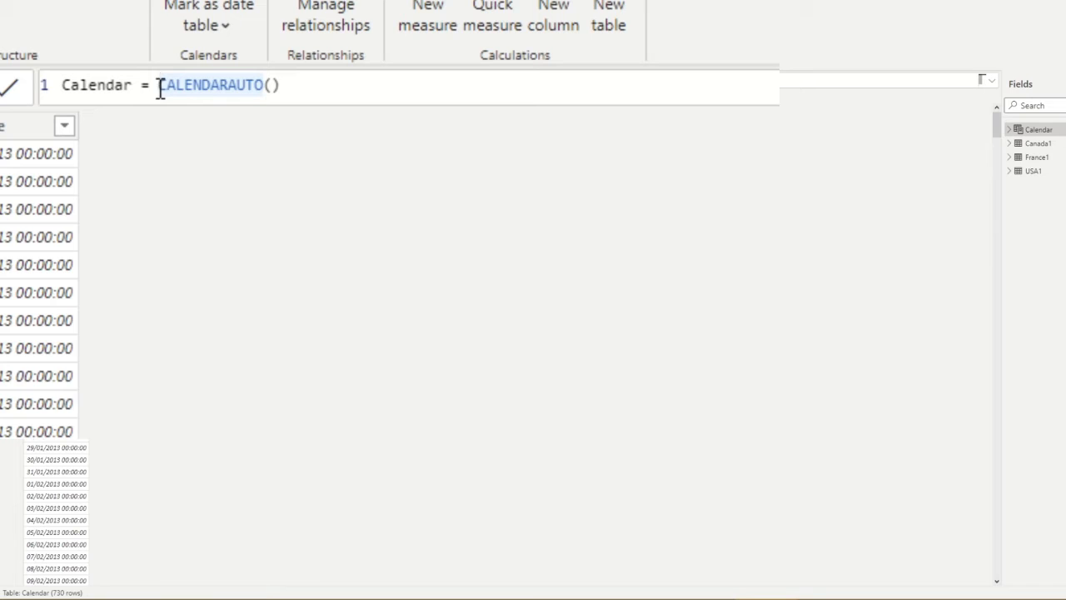
key("shift+Return")
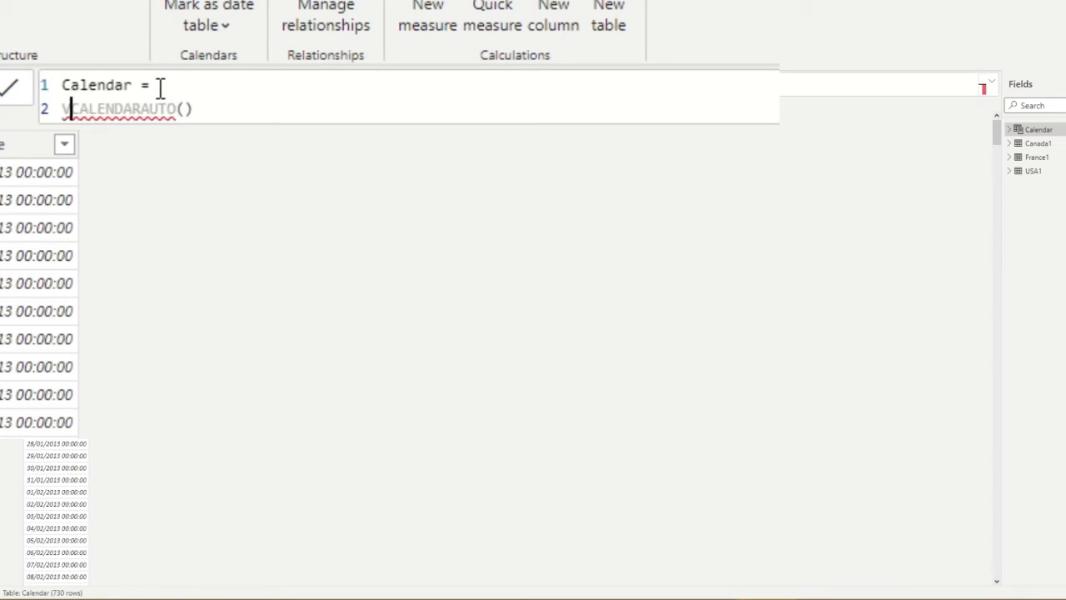
type("VAZRE")
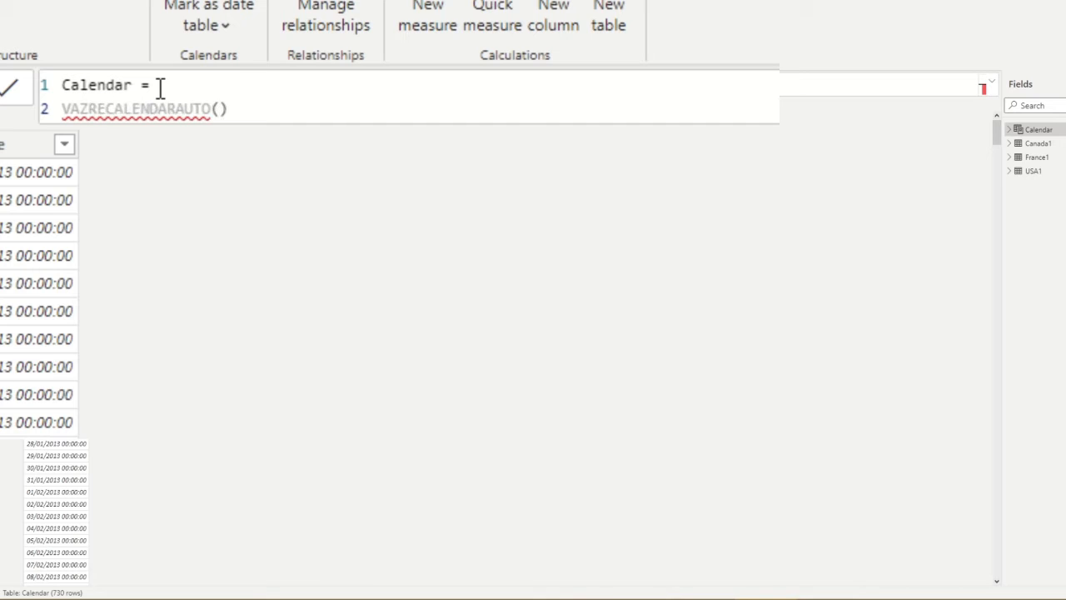
key("BackSpace")
key("BackSpace")
key("BackSpace")
type("R ")
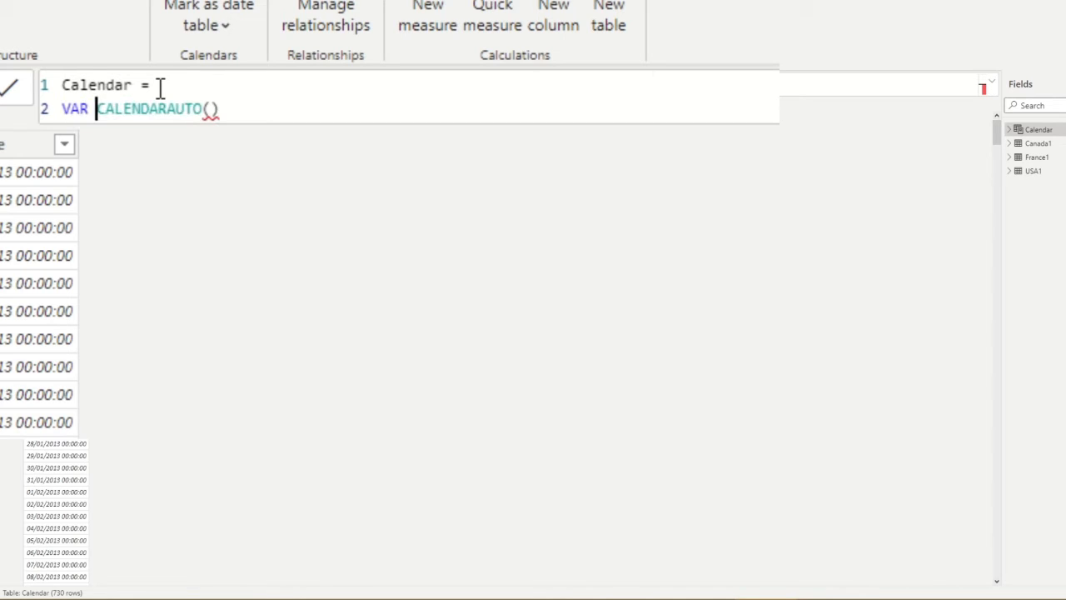
type("myCalend")
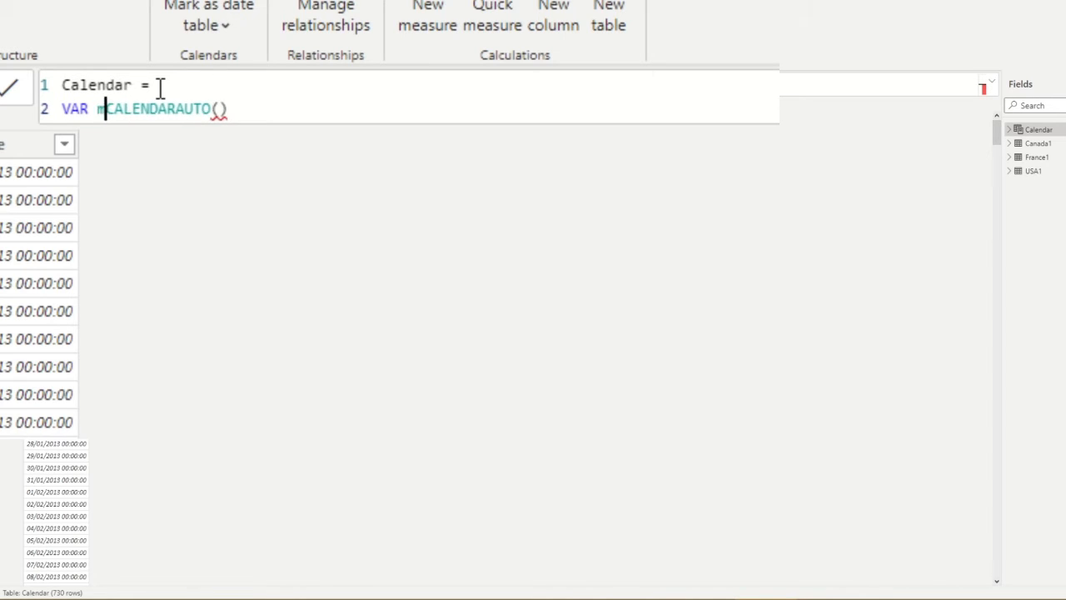
type("ar =")
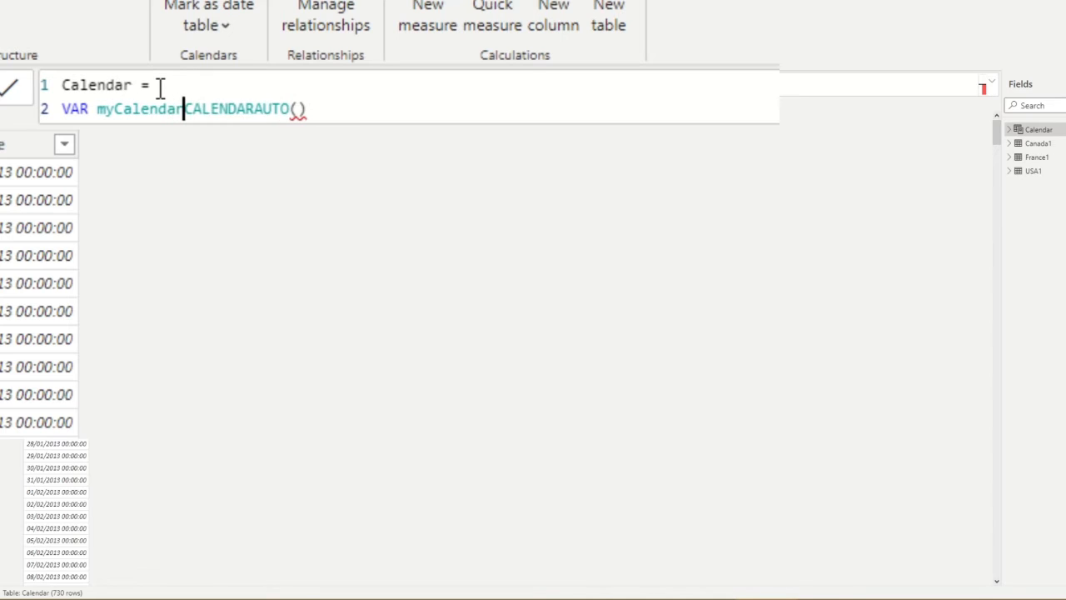
left_click(413, 109)
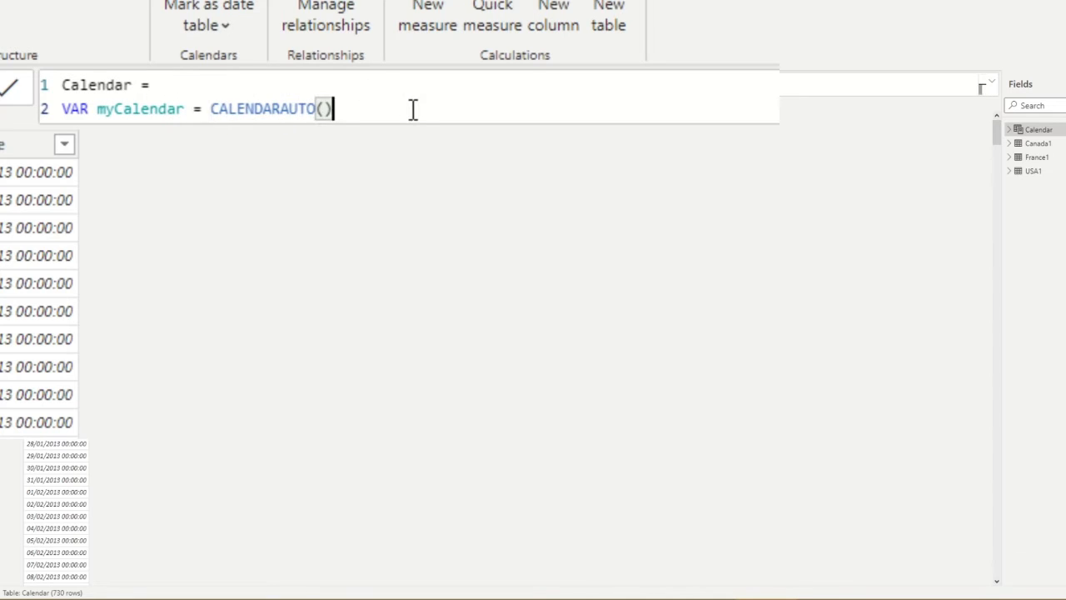
key("shift+Return")
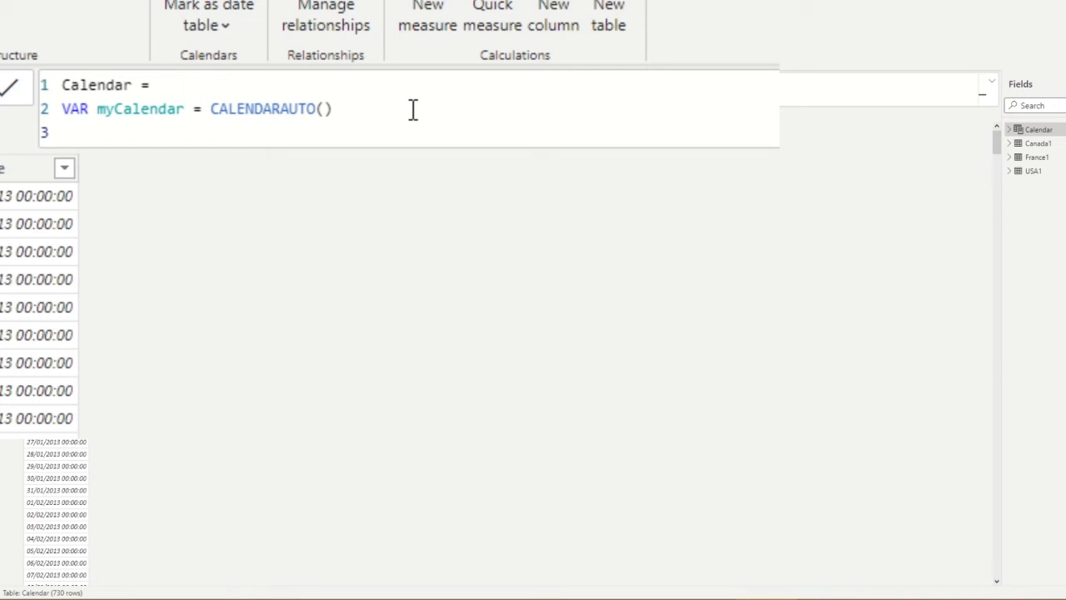
key("Return")
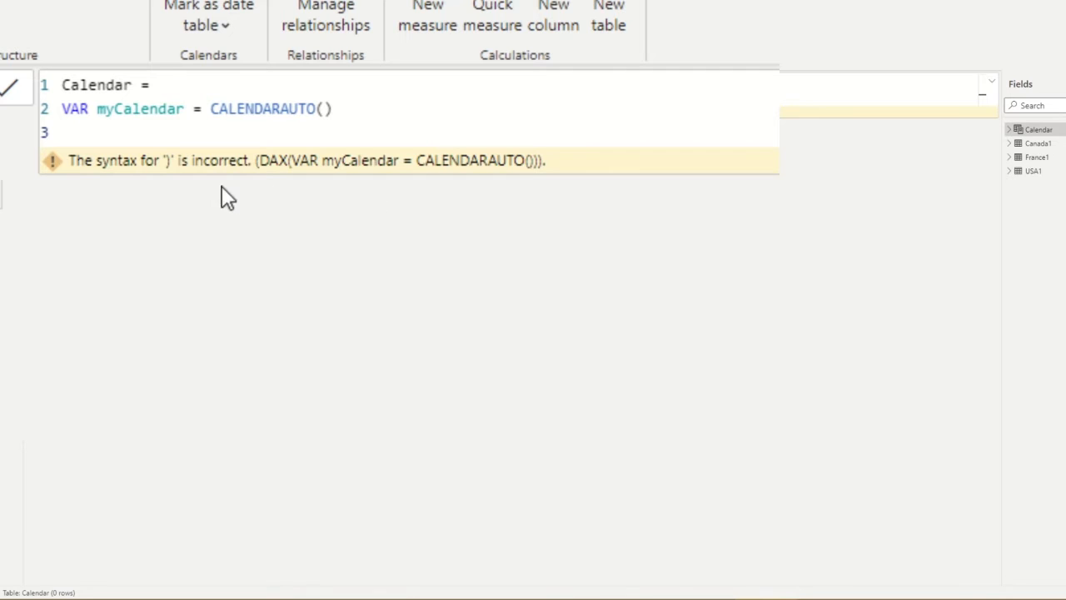
Add a RETURN line to the formula and start an ADDCOLUMNS function on myCalendar below it.
left_click(203, 135)
left_click(107, 110)
left_click(383, 115)
left_click(260, 139)
type("RETURN")
key("Return")
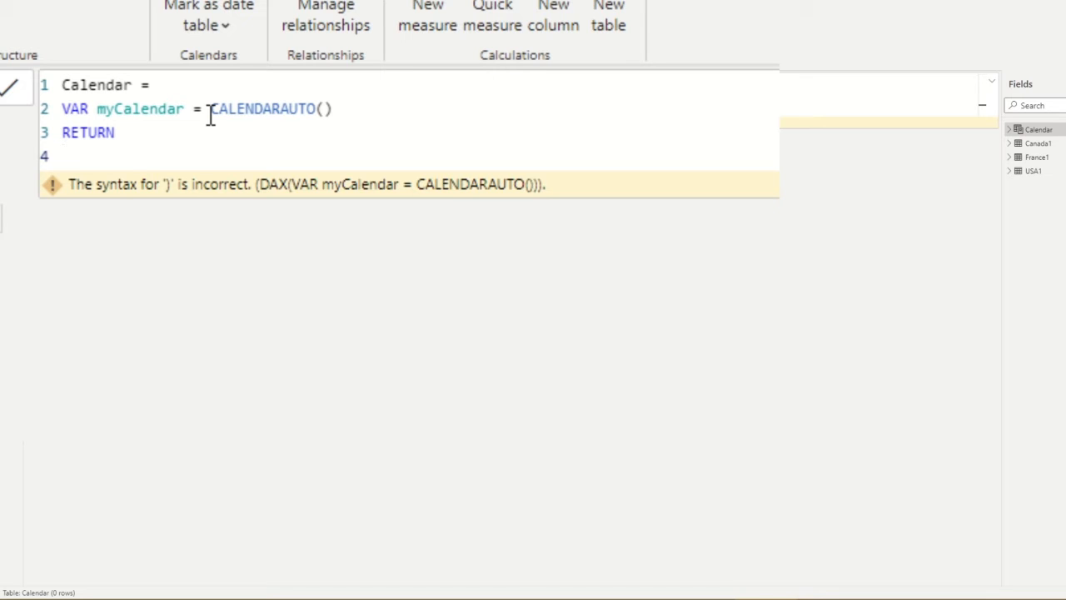
type("ad")
key("Tab")
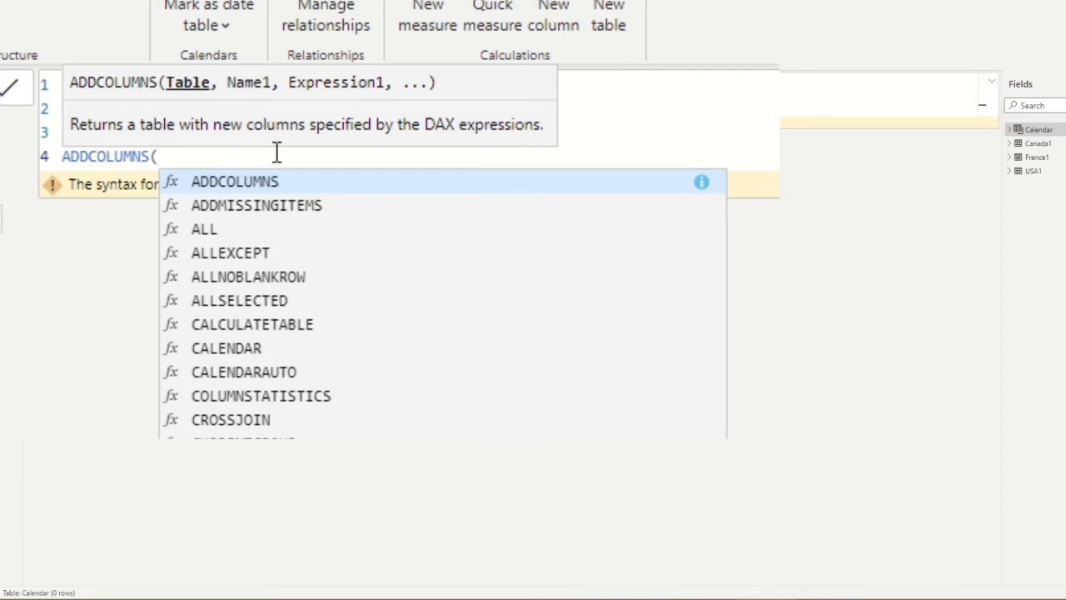
type("myCalendar")
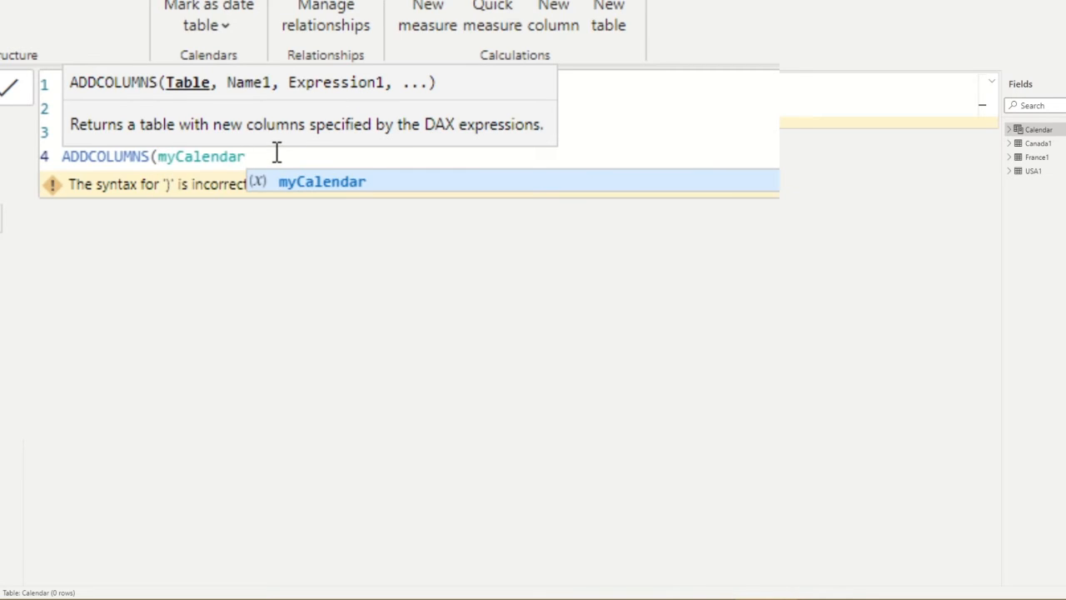
type(",")
key("Return")
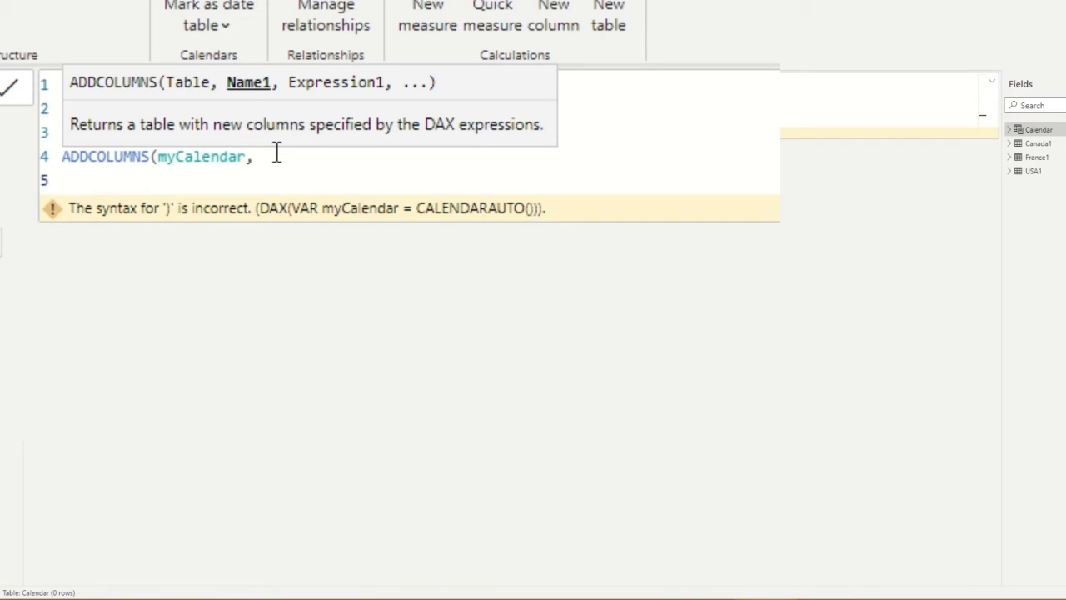
Enter the new column as "Day" = WEEKDAY([Date]) inside ADDCOLUMNS and close the function on a separate line.
key("Tab")
type("\"Day\" =")
type("DAY(")
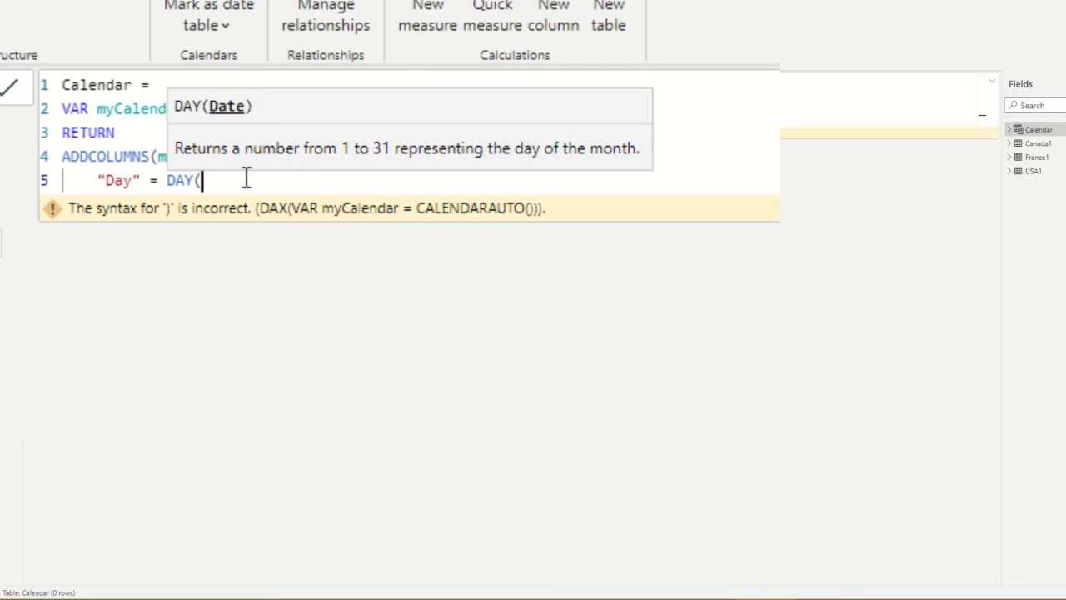
left_click_drag(236, 179, 165, 180)
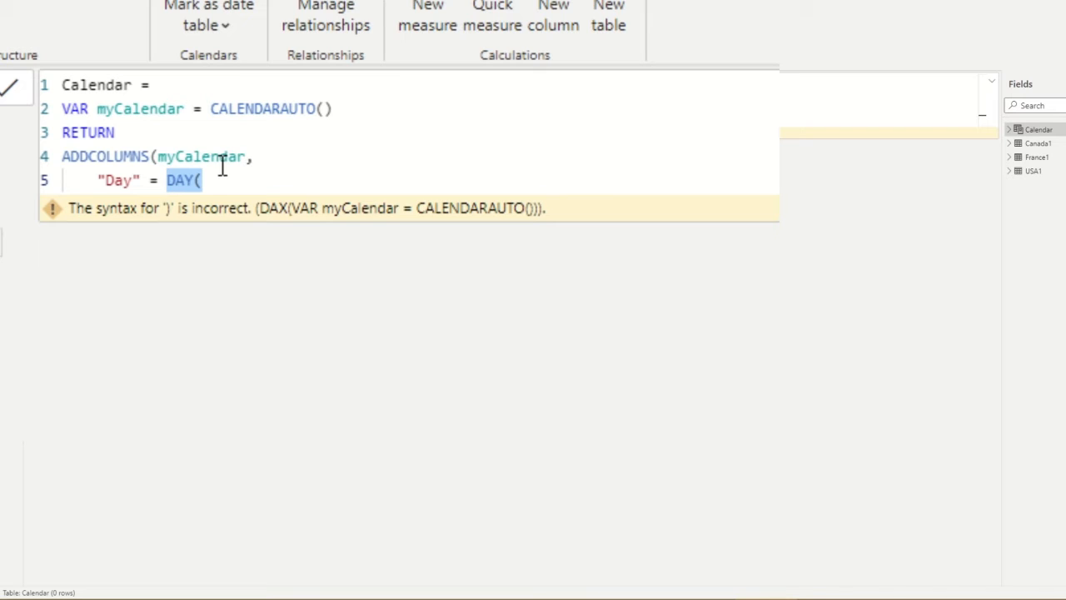
left_click(226, 182)
left_click_drag(209, 181, 165, 180)
type("week")
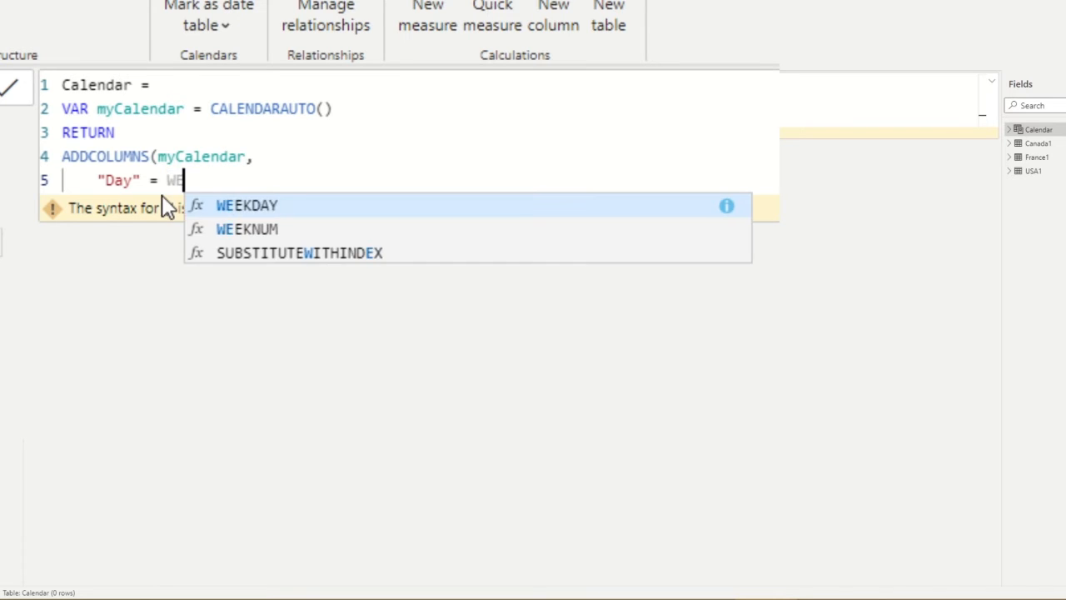
key("Tab")
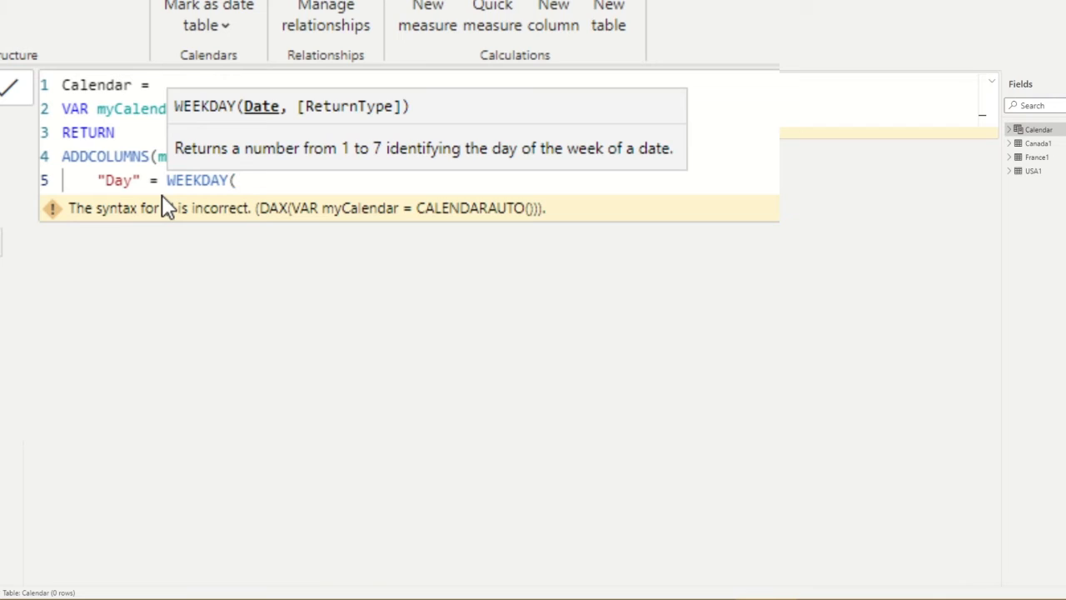
type("[")
type("Date])")
key("shift+Return")
key("BackSpace")
type(")")
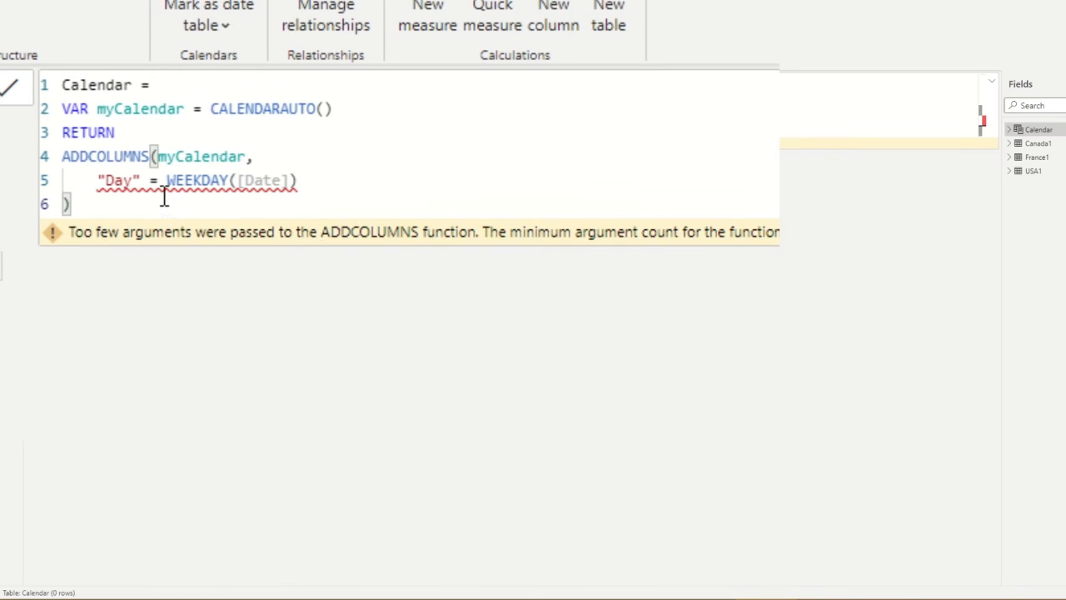
Replace the equals sign after "Day" with a comma and apply the Calendar formula.
left_click(236, 180)
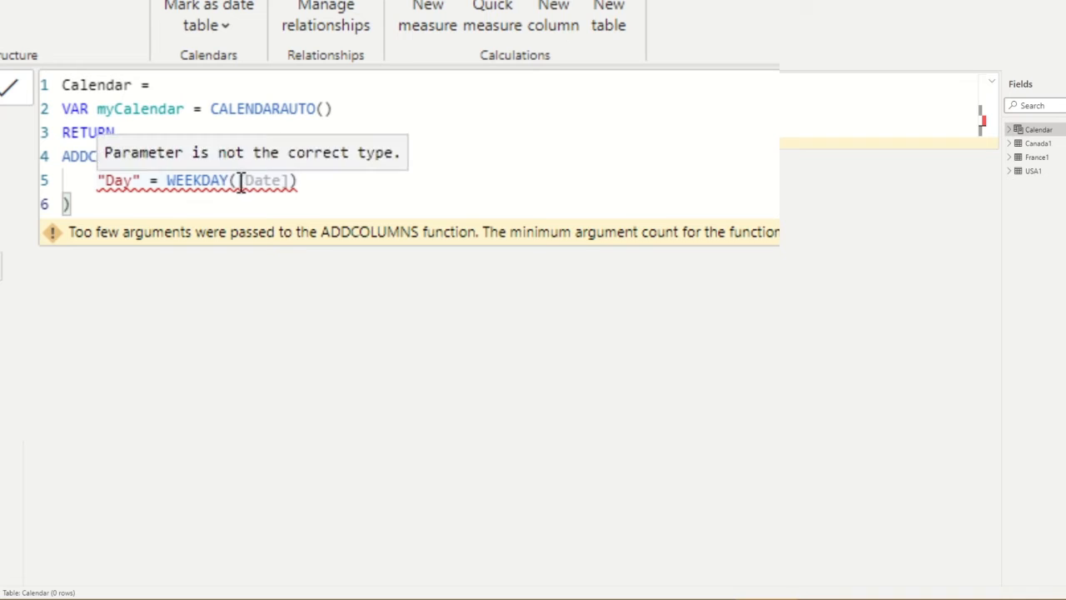
left_click(163, 182)
key("BackSpace")
key("BackSpace")
type(",")
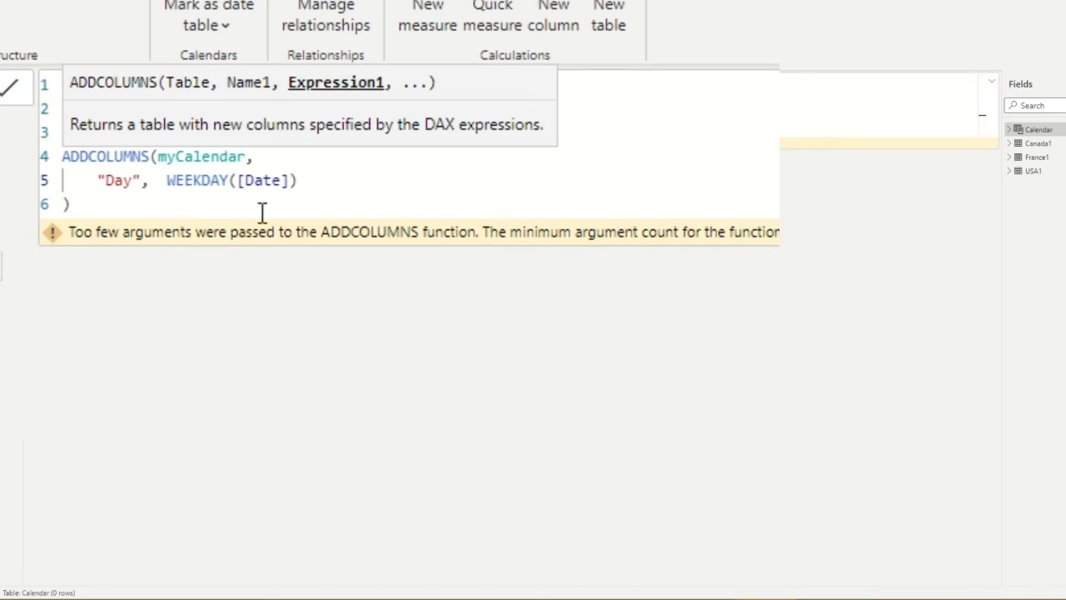
key("Return")
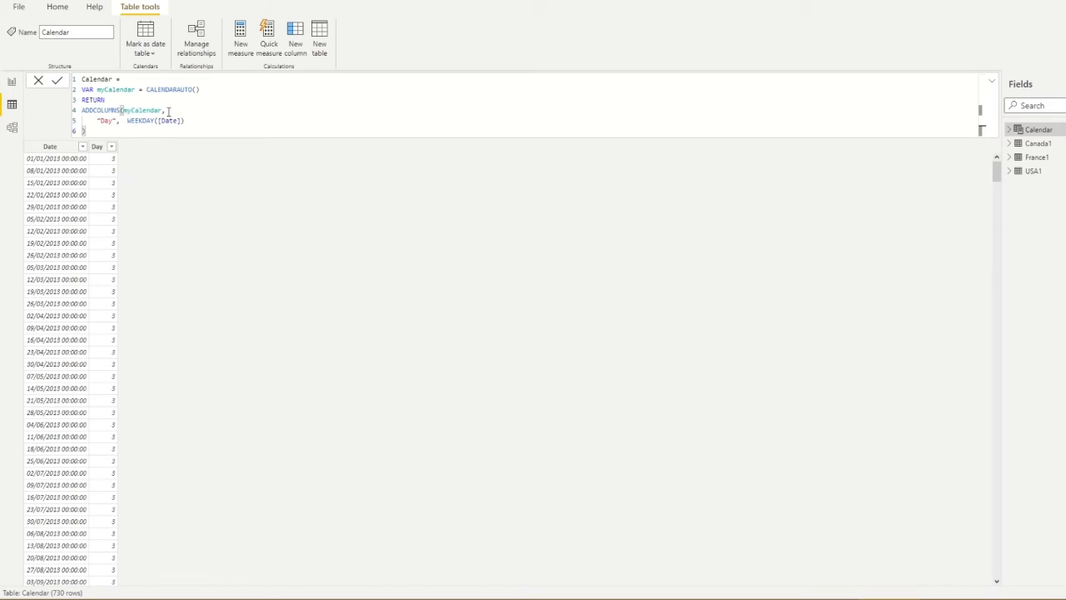
Sort the Calendar table by the Date column in ascending order.
left_click(159, 123)
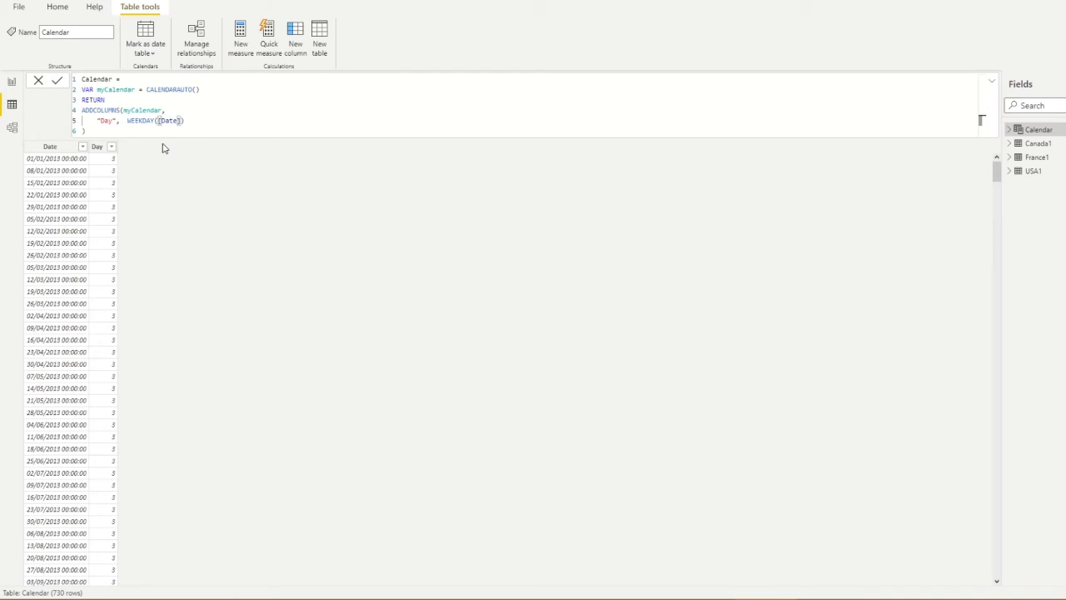
left_click(82, 148)
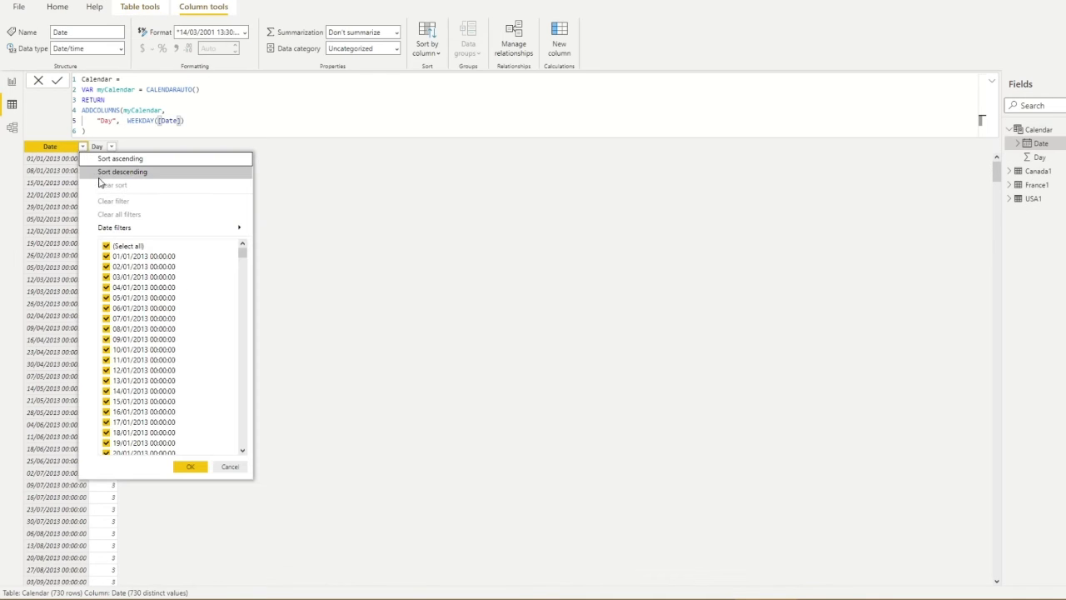
left_click(106, 160)
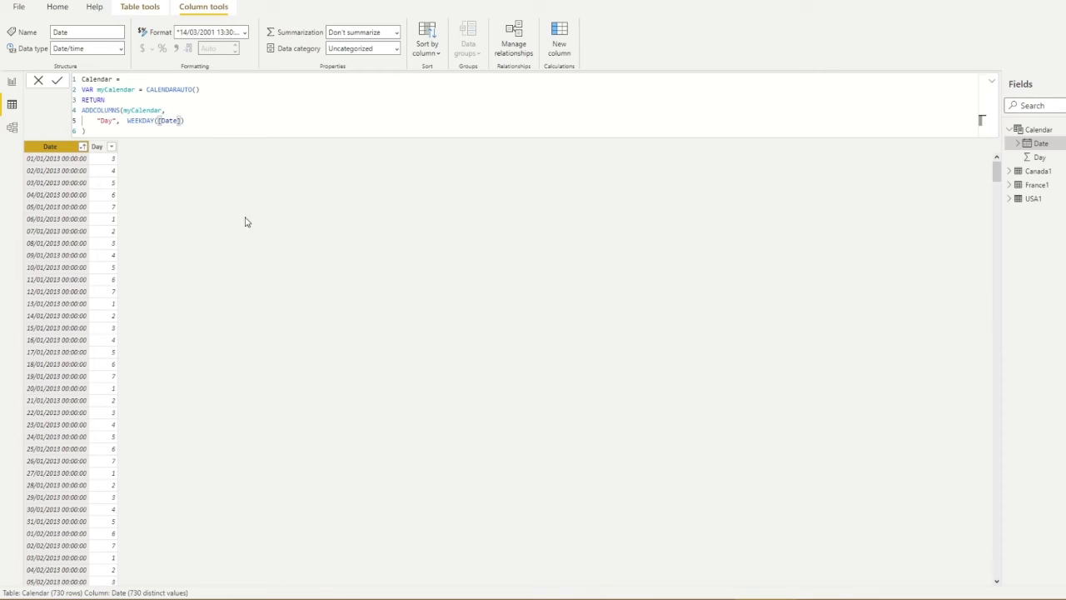
Wrap WEEKDAY([Date]) in FORMAT with the format "DDDD", apply the Calendar formula, and return to the report.
double_click(131, 121)
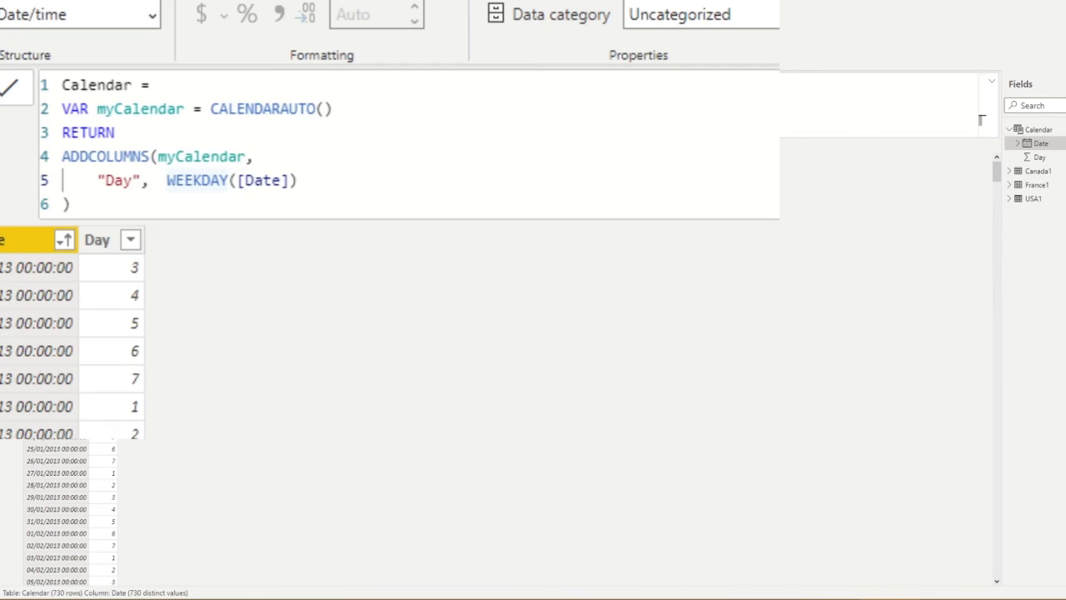
key("Left")
type("FORMAT(")
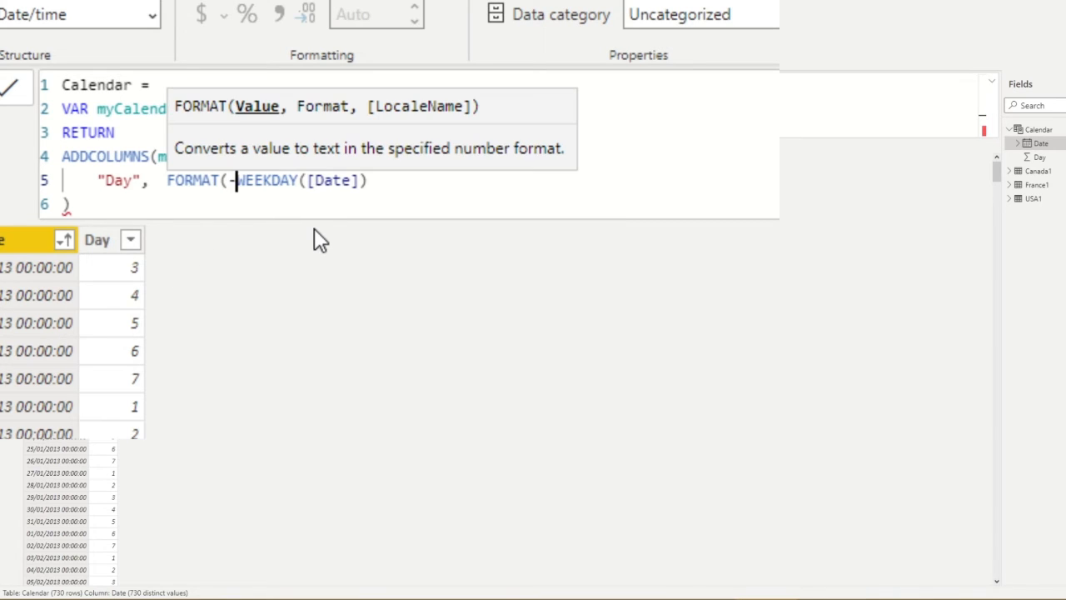
left_click(375, 188)
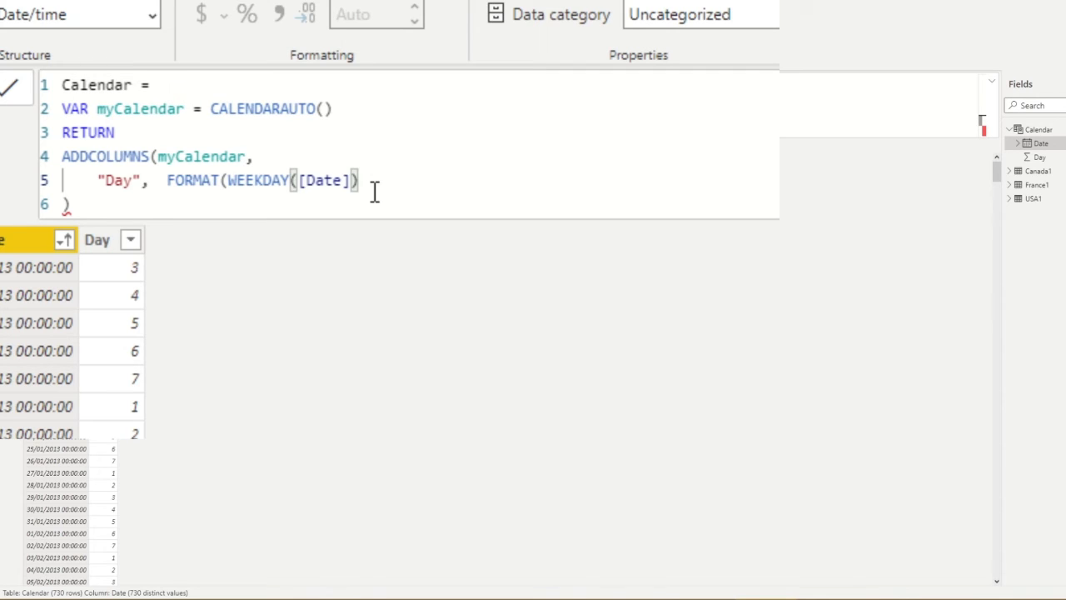
type(",")
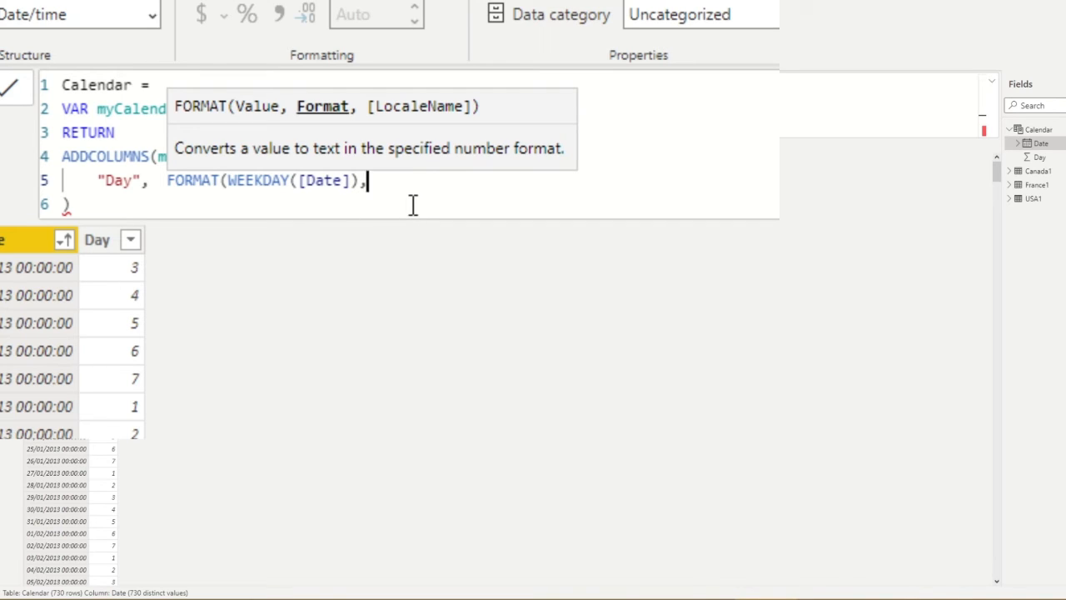
type("\"DDDD\")")
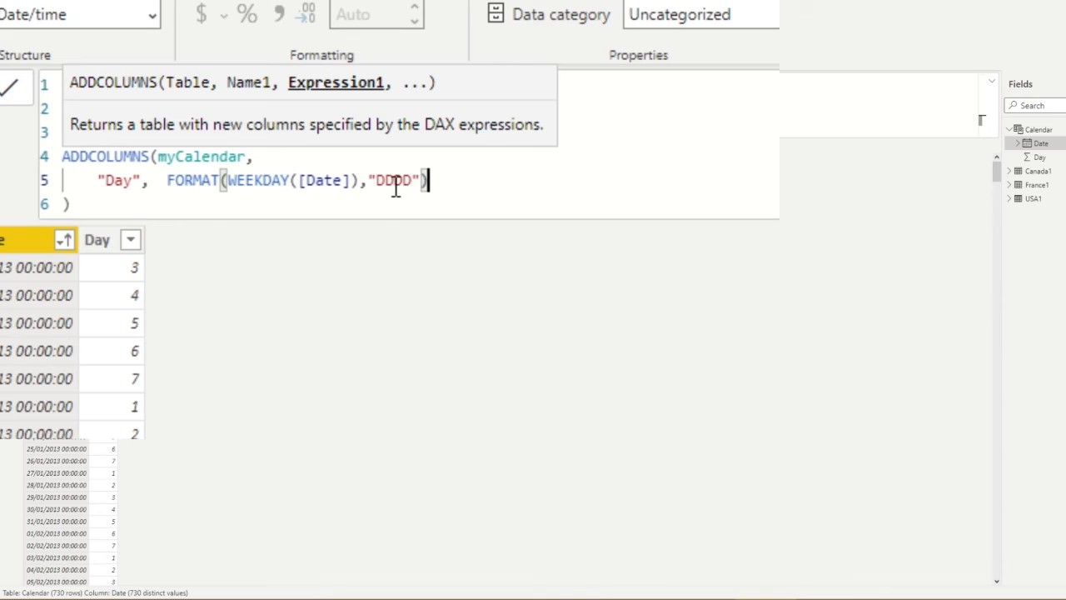
left_click_drag(376, 182, 419, 190)
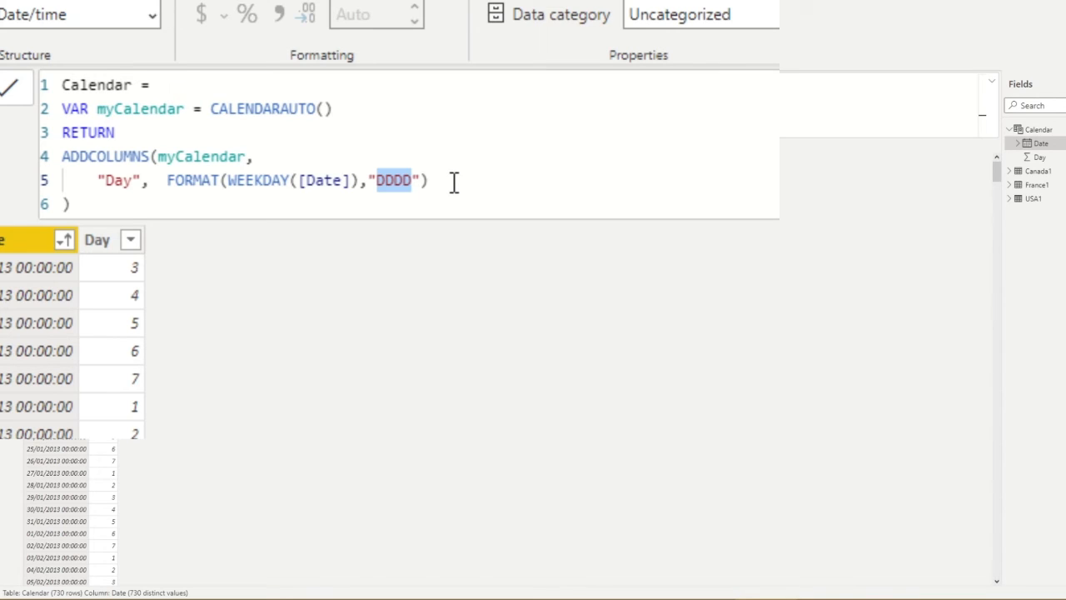
left_click(461, 335)
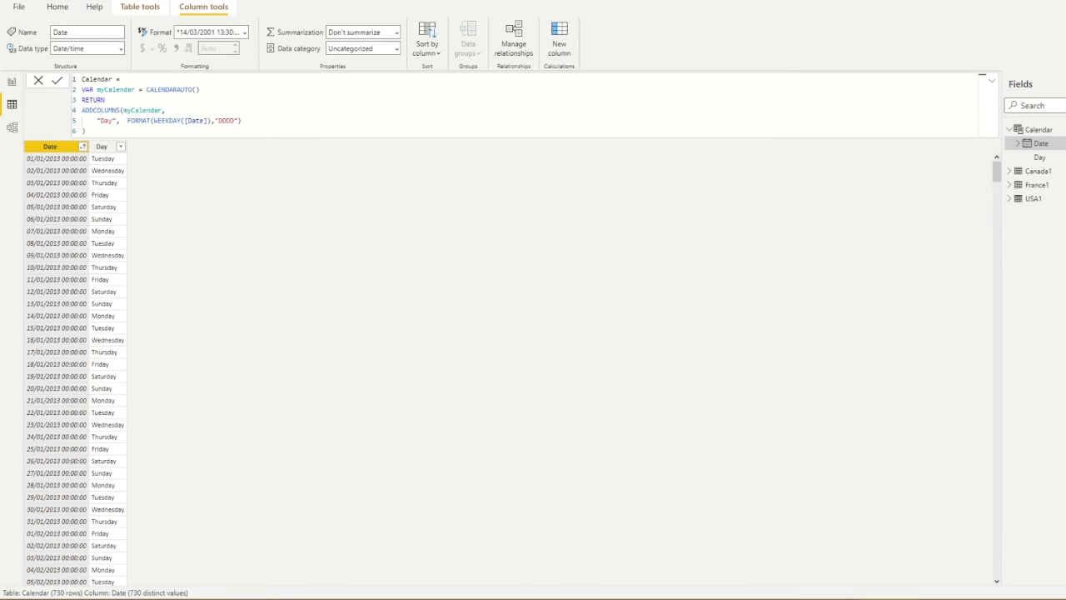
left_click(12, 82)
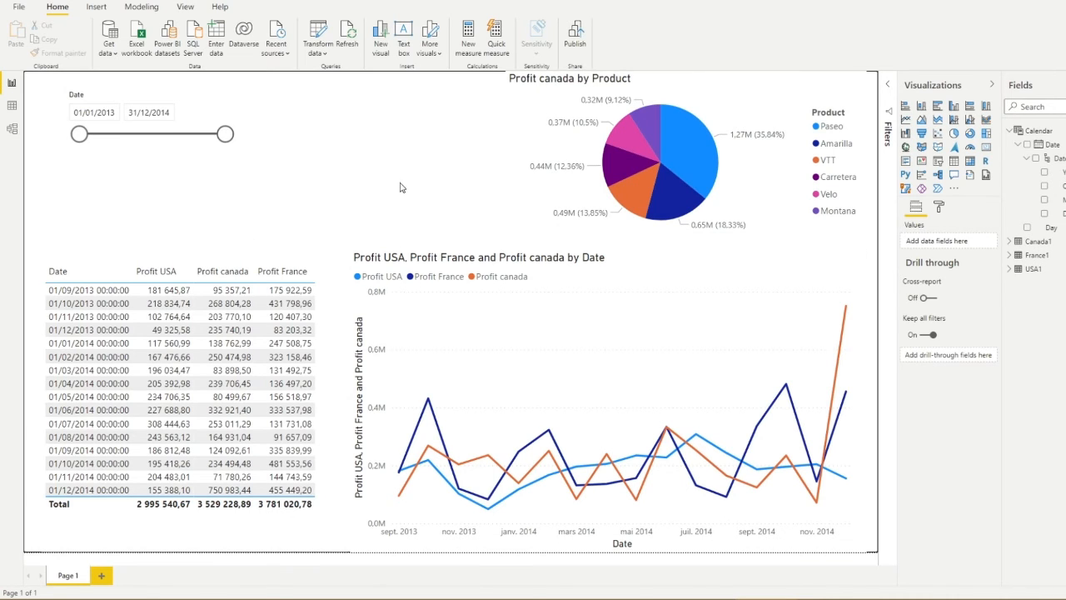
Add a slicer for the Calendar table's weekday-name Day column, without the Date hierarchy, and enlarge it to fit every weekday.
left_click(938, 161)
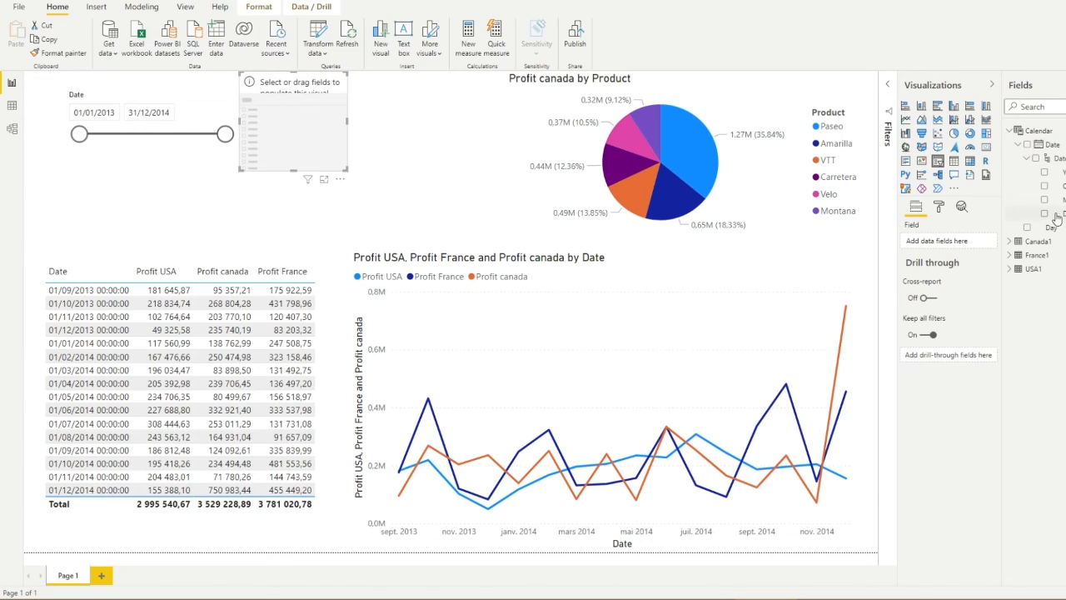
left_click_drag(1056, 218, 954, 243)
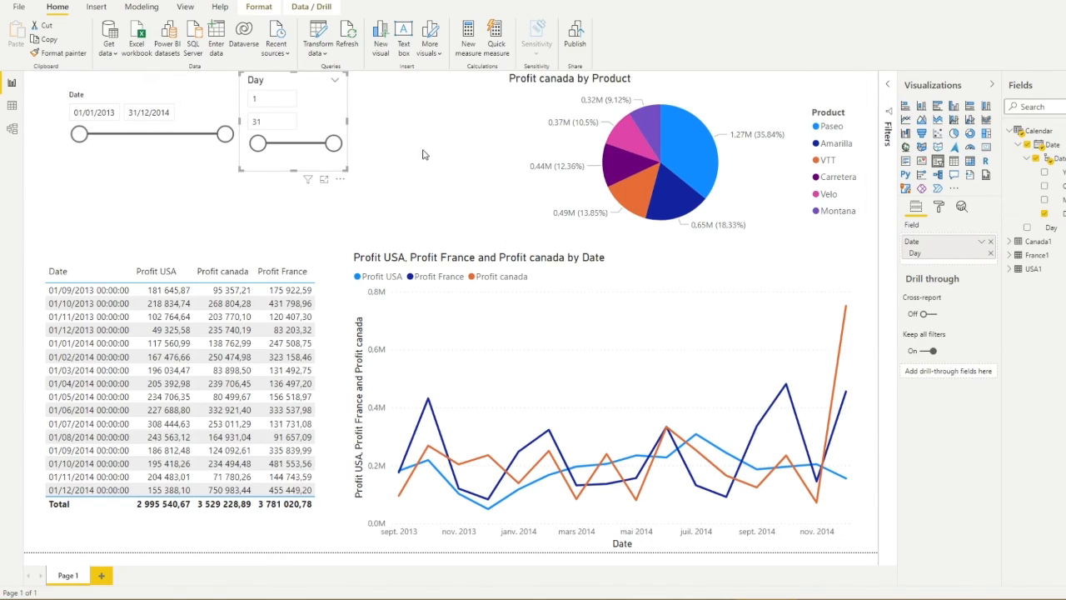
left_click(1025, 157)
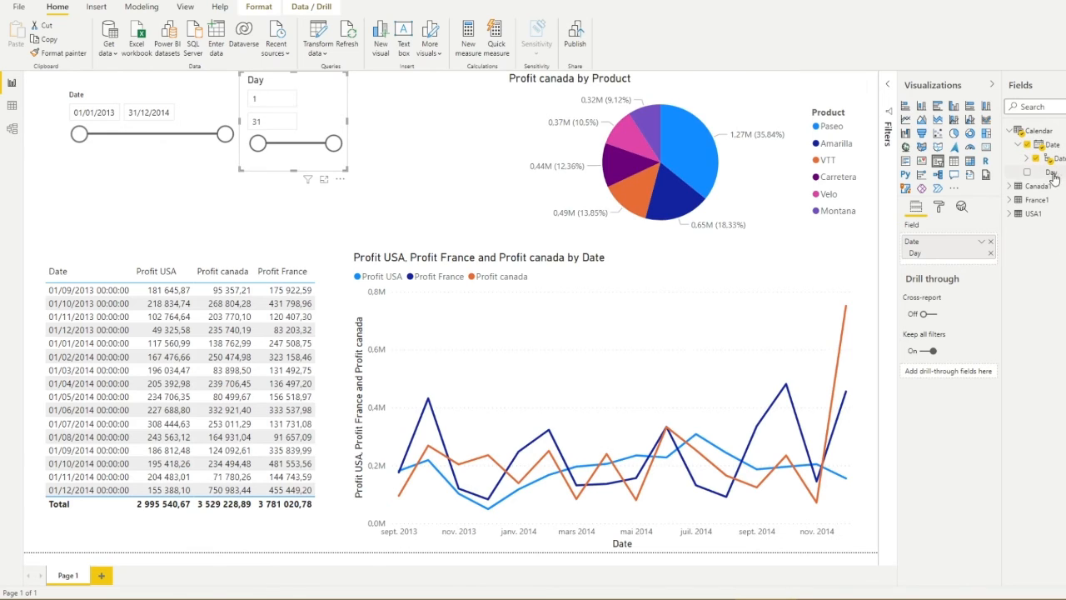
left_click_drag(1054, 177, 950, 260)
left_click(990, 242)
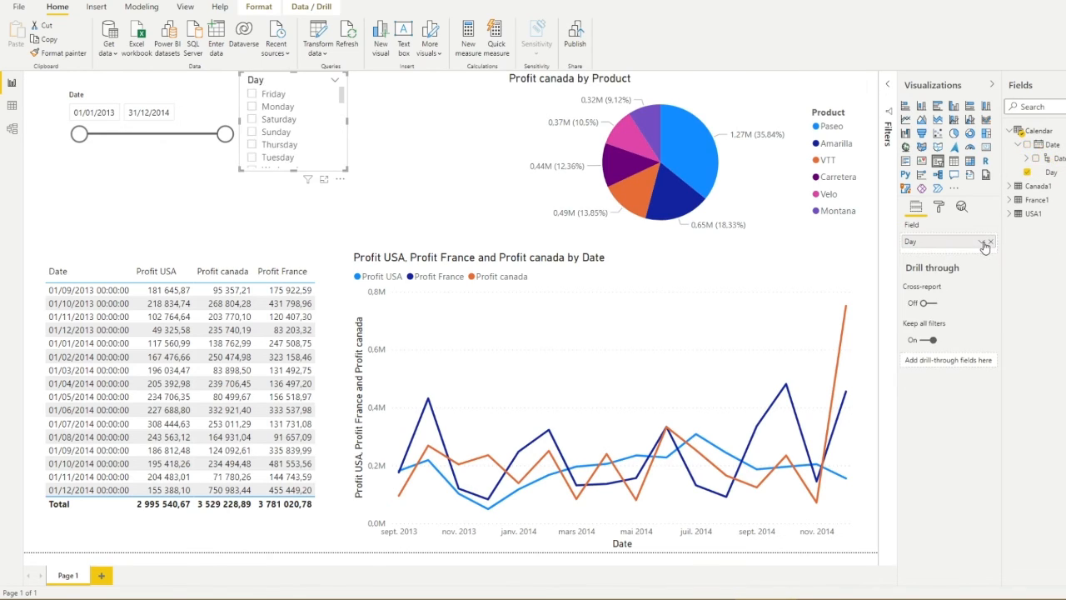
left_click_drag(347, 171, 373, 227)
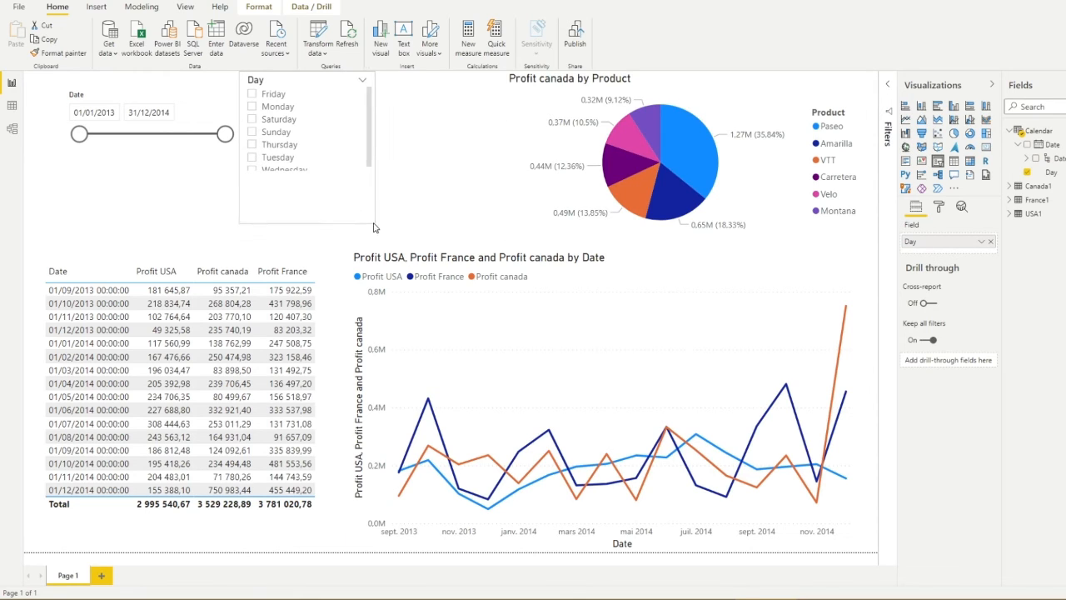
left_click(364, 82)
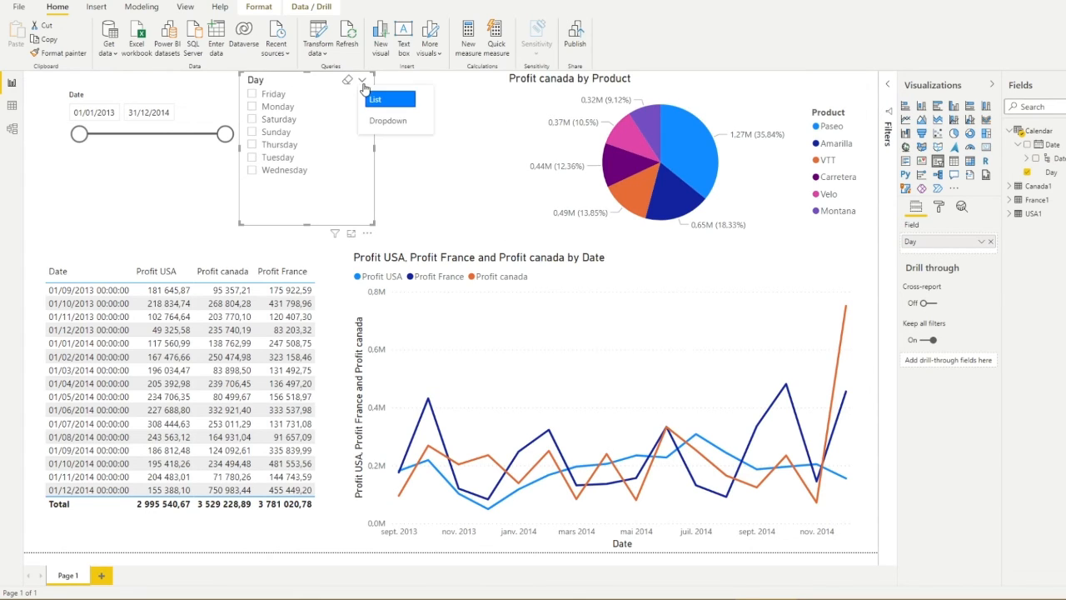
left_click(441, 91)
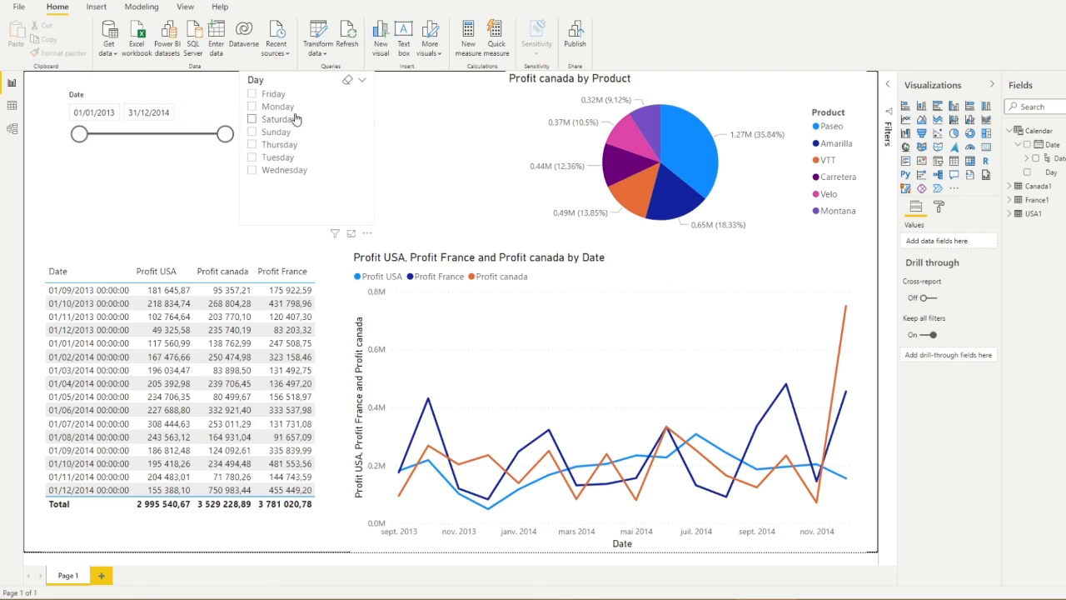
left_click(350, 94)
left_click(362, 80)
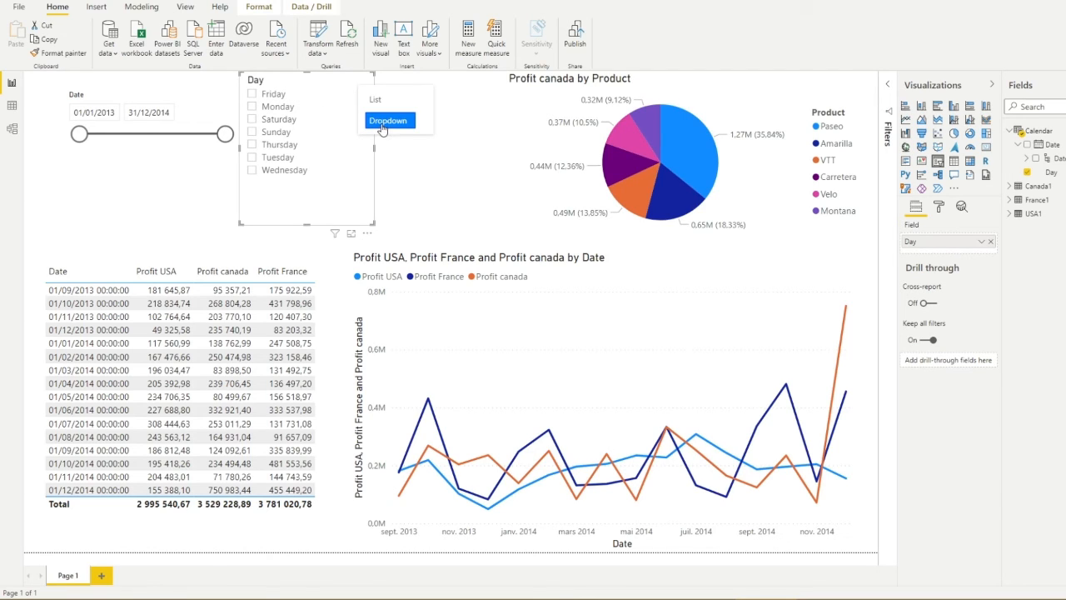
left_click(431, 158)
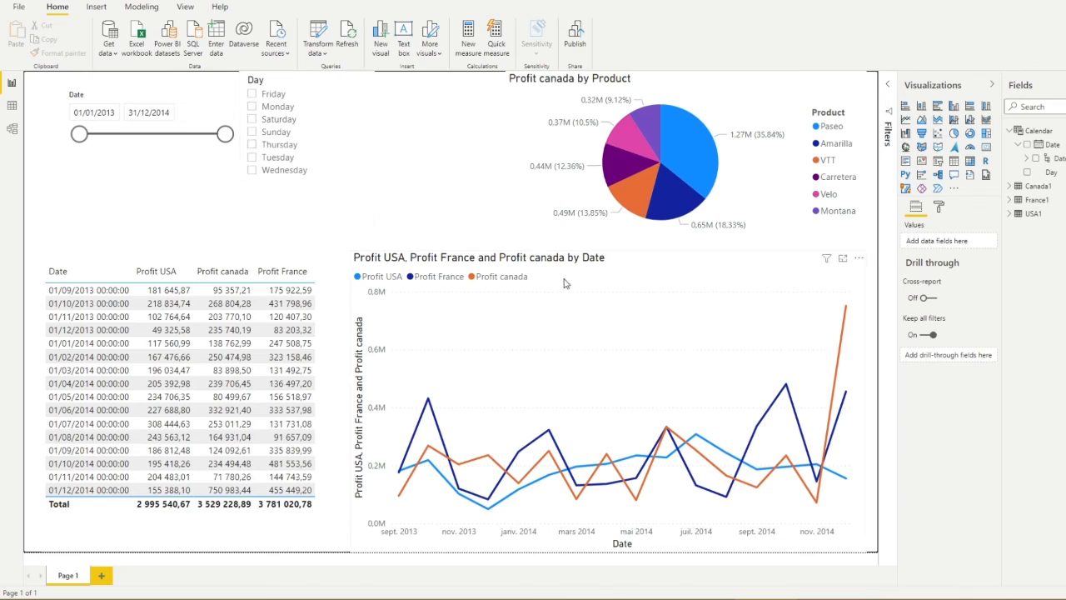
Replace Date with the Calendar table's weekday-name Day column on the axis of the profit line chart.
left_click(647, 287)
left_click(990, 241)
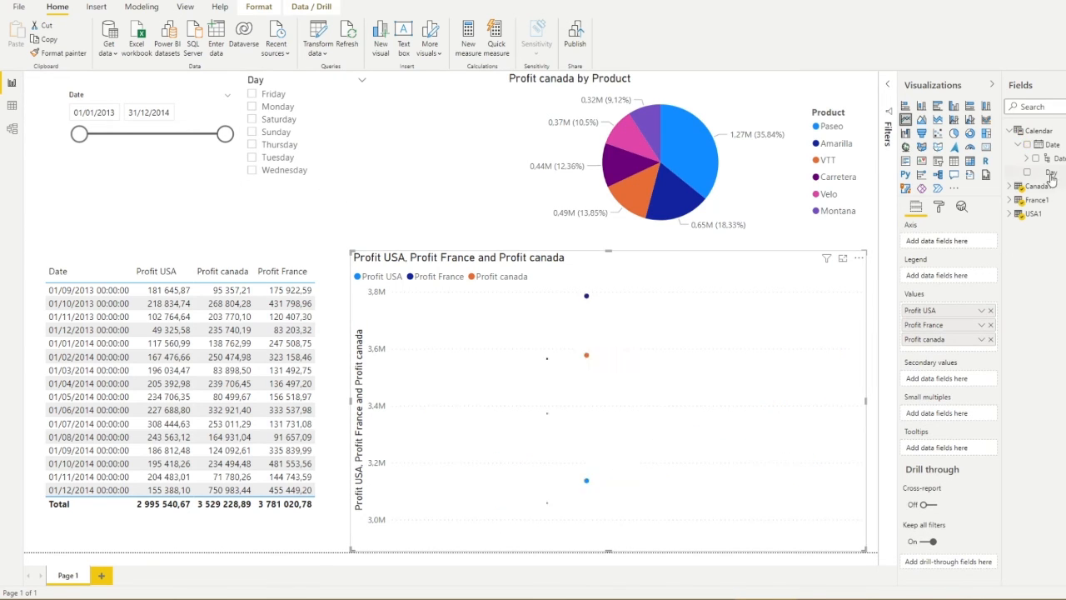
left_click_drag(1051, 174, 964, 240)
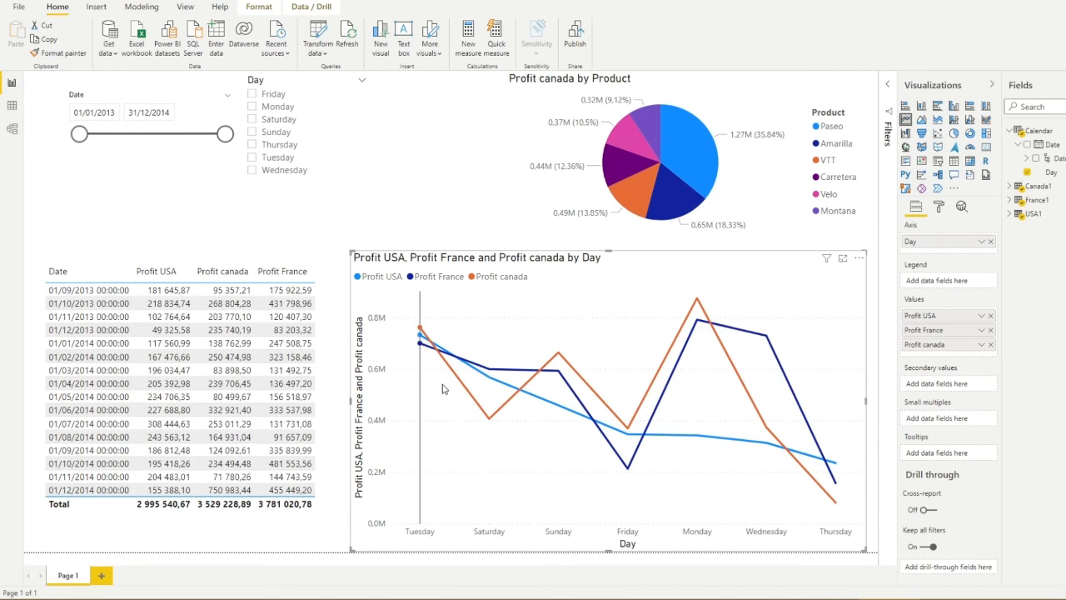
left_click(358, 237)
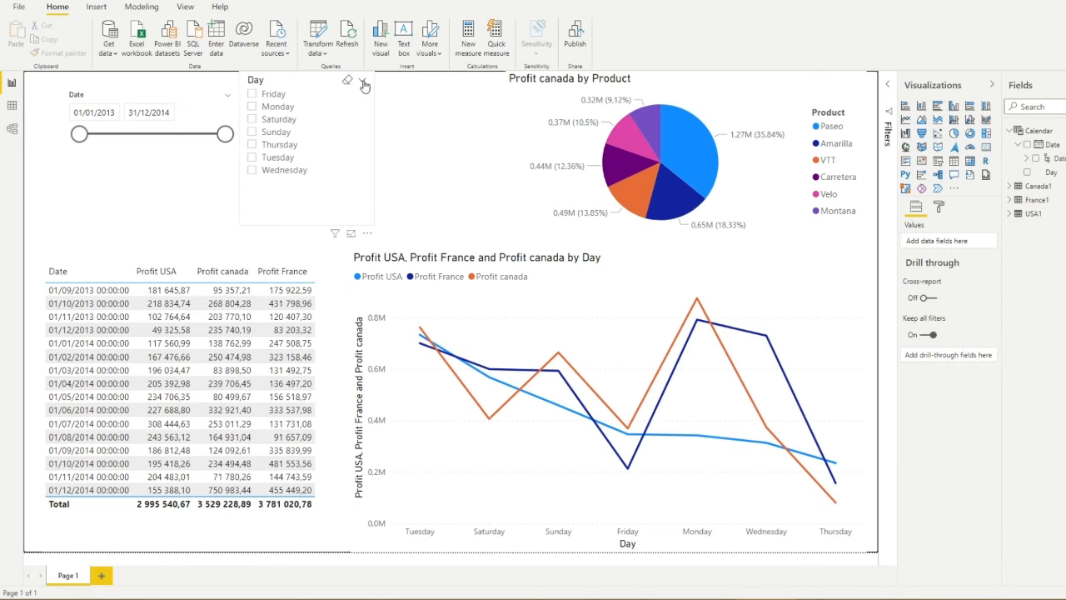
Sort the profit line chart by Day in ascending order.
left_click(859, 258)
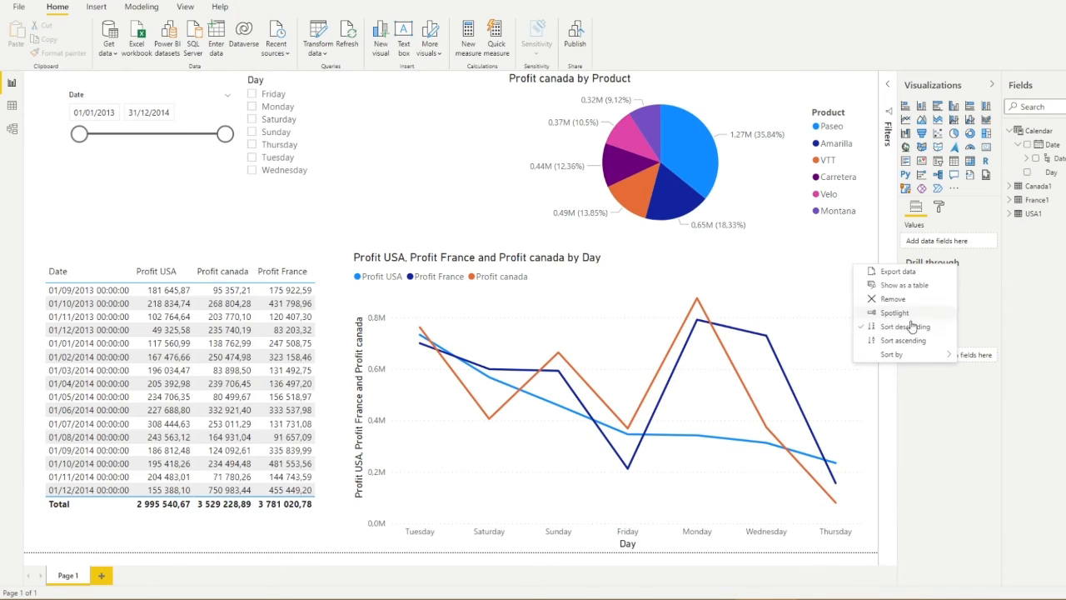
mouse_move(918, 355)
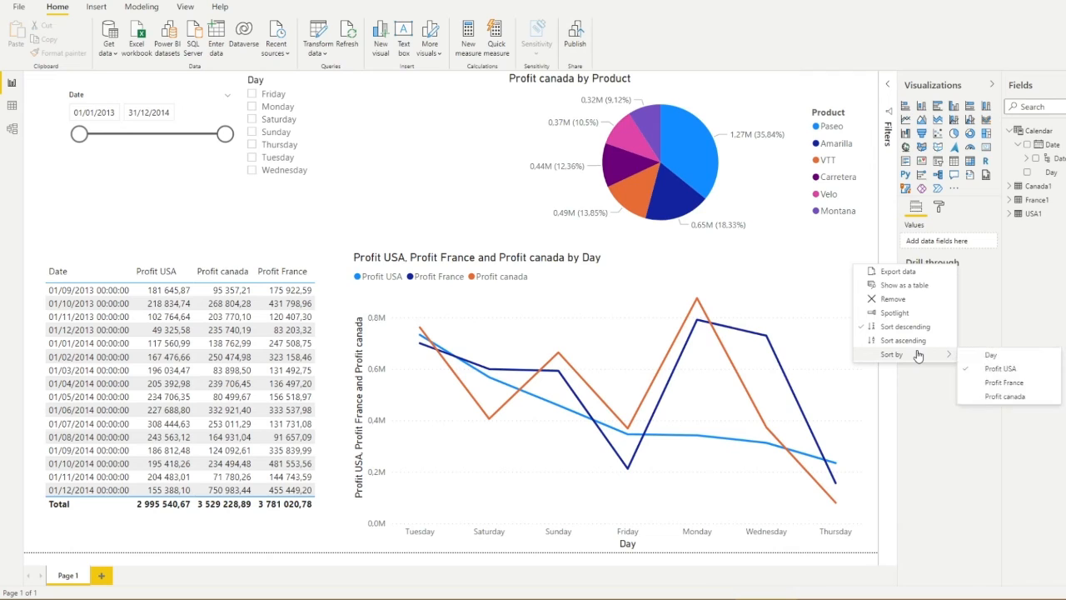
left_click(983, 357)
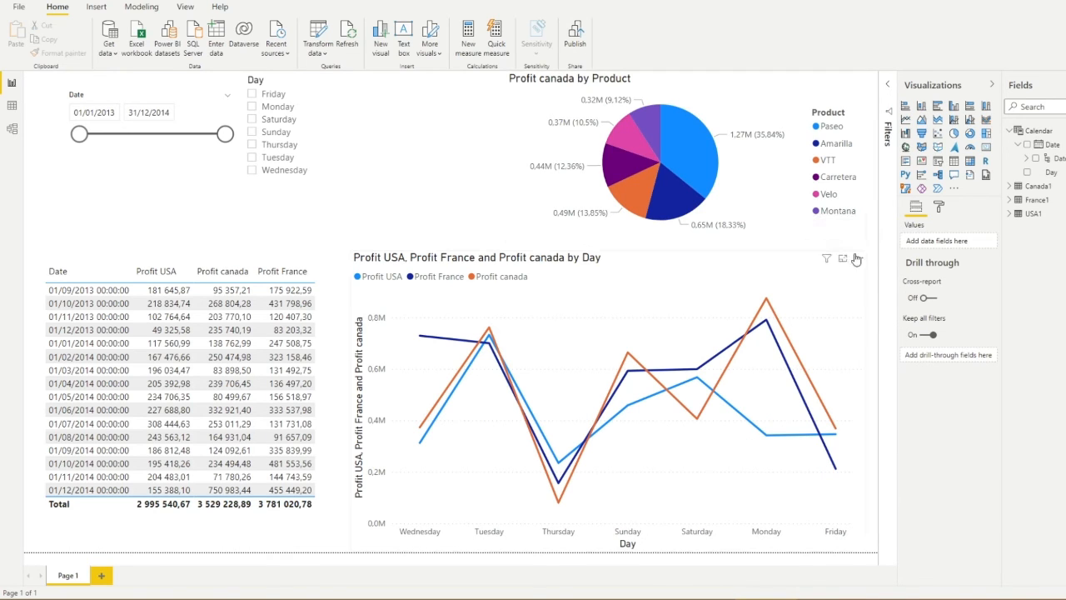
left_click(859, 258)
left_click(896, 340)
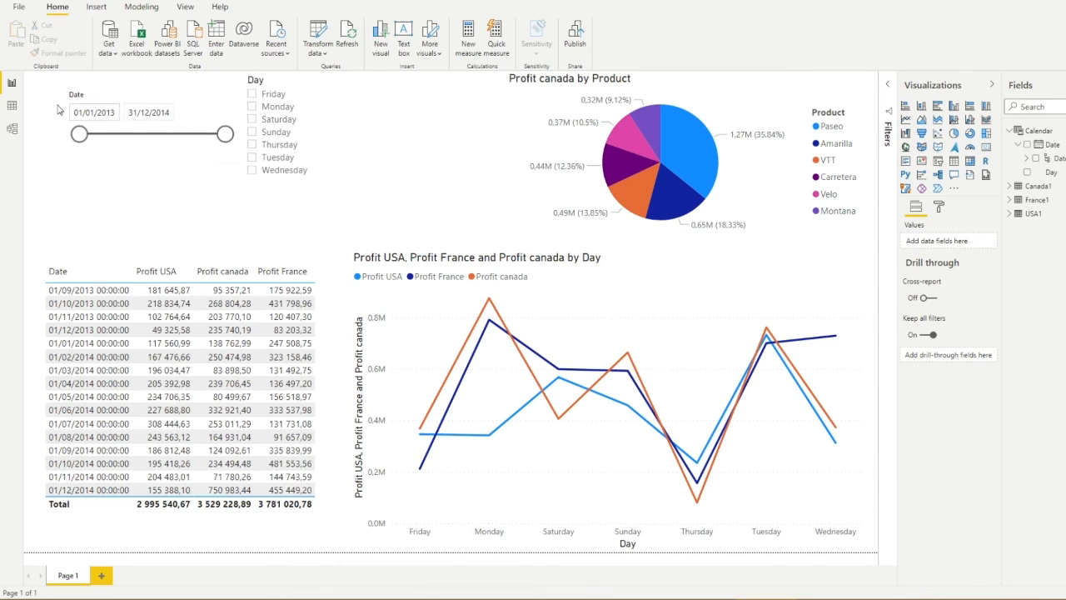
In the Calendar table's formula, add a comma after the Day column's FORMAT expression and start a new line below it.
left_click(12, 107)
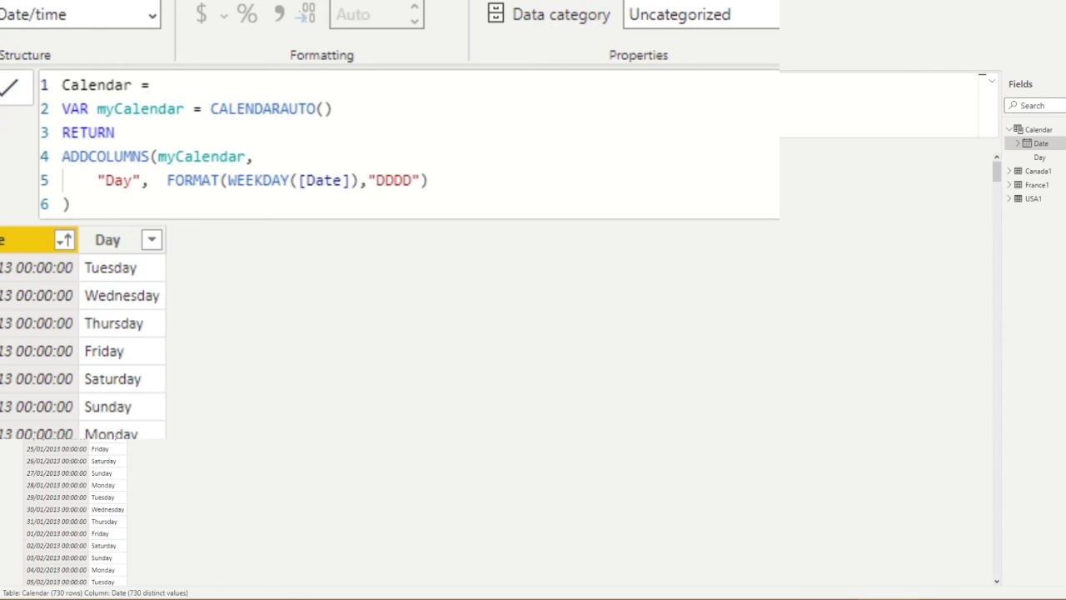
left_click(465, 181)
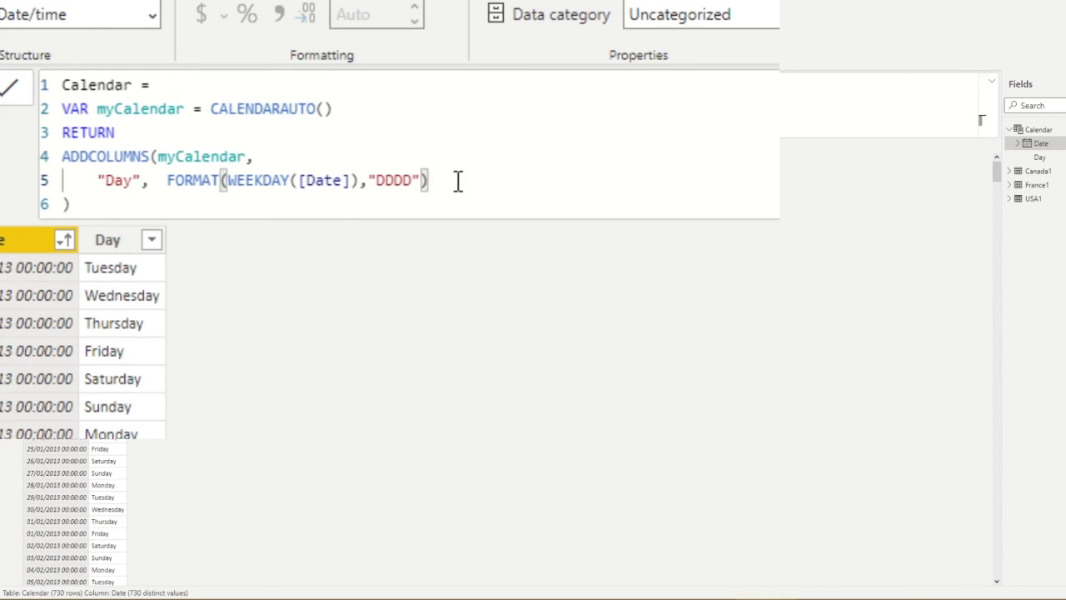
key("shift+Return")
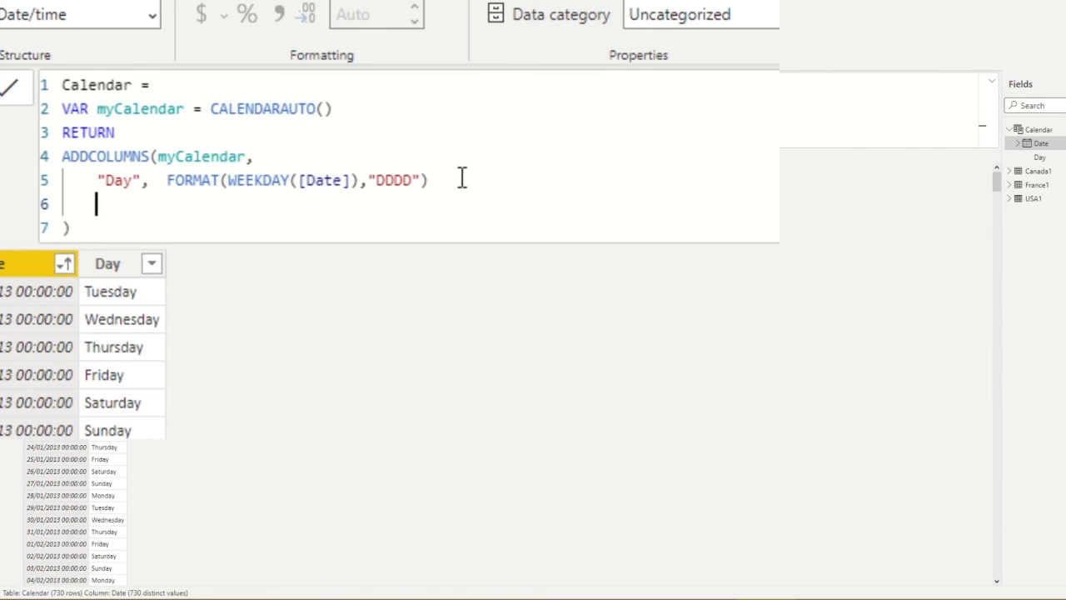
left_click(465, 180)
type(",")
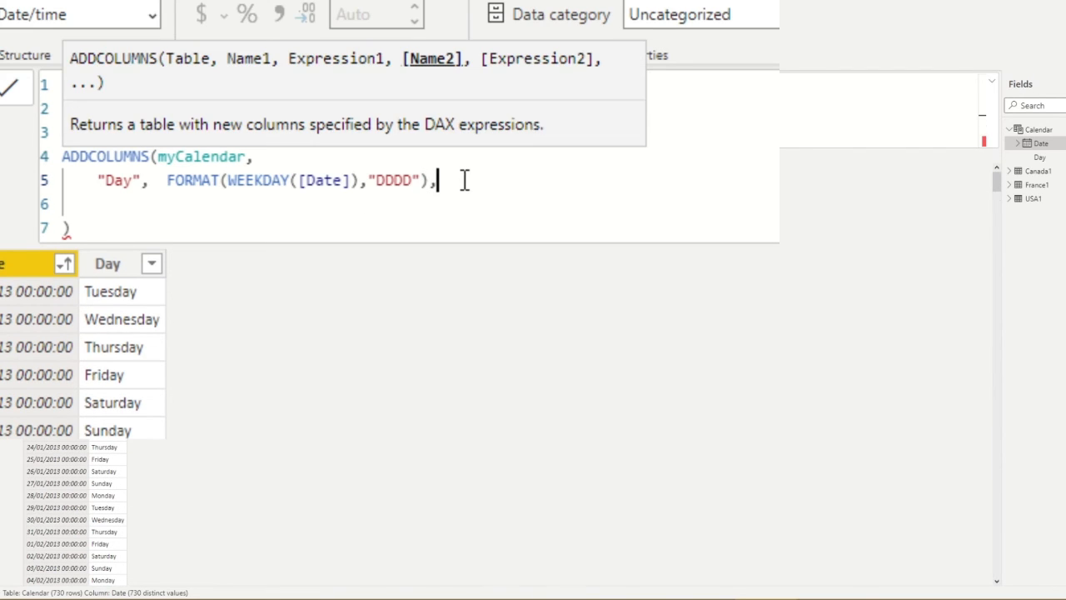
key("shift+Return")
Add a second column "Day_filter" with the expression WEEKDAY([Date]) to ADDCOLUMNS and apply the Calendar formula.
type("\"")
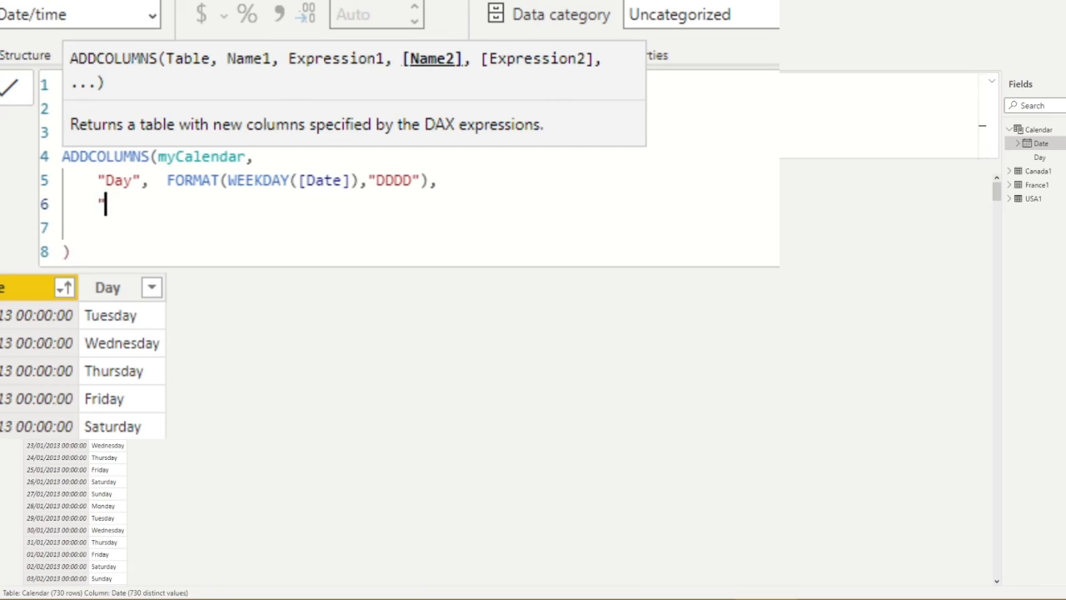
type("Day_filter")
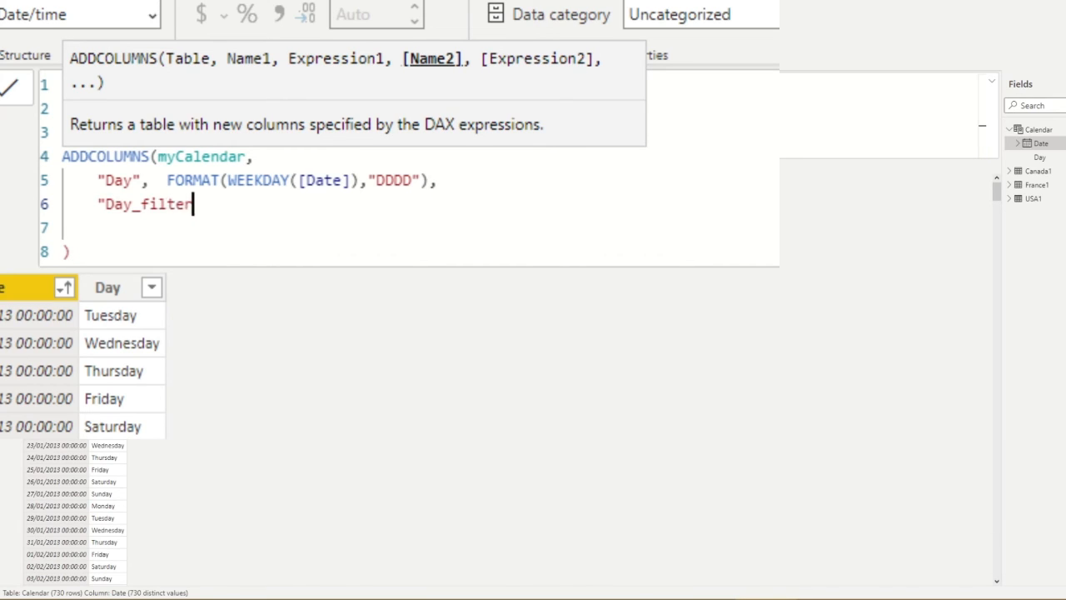
type("\",")
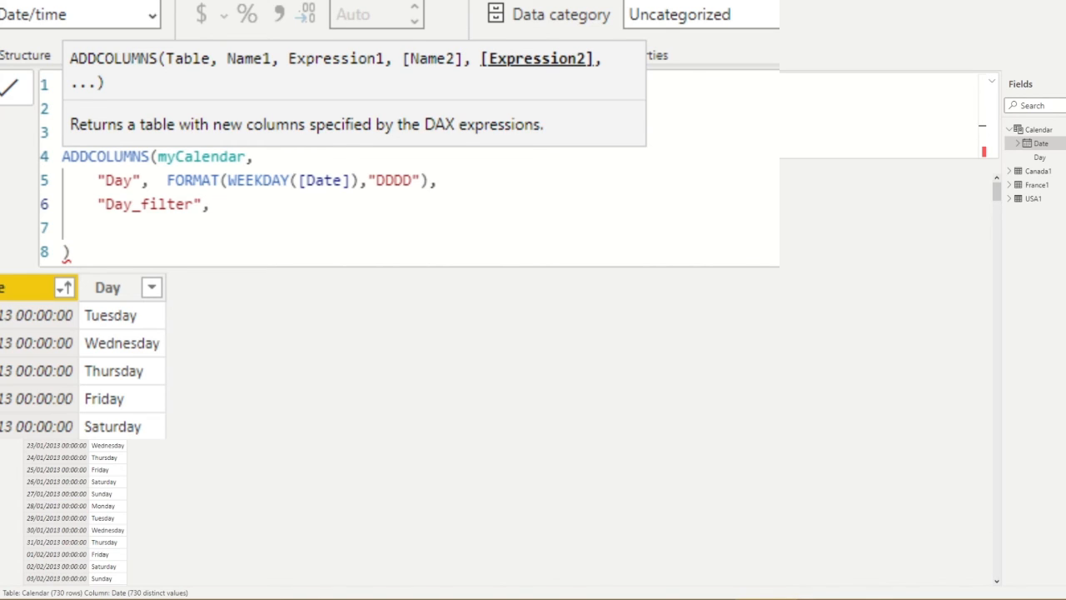
type("WEE")
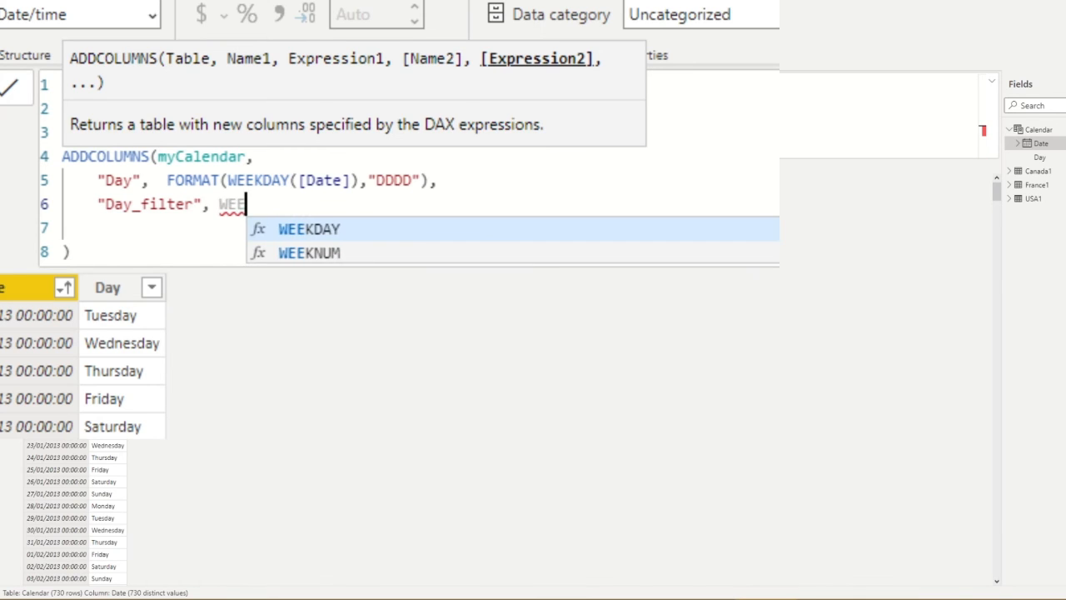
type("KDAY([Date]")
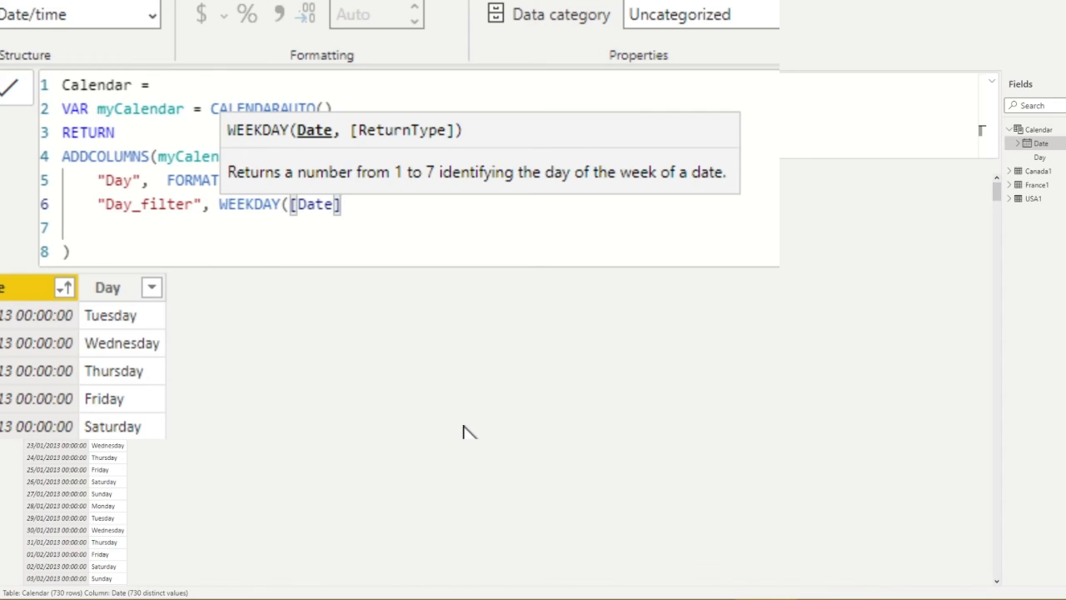
type(")")
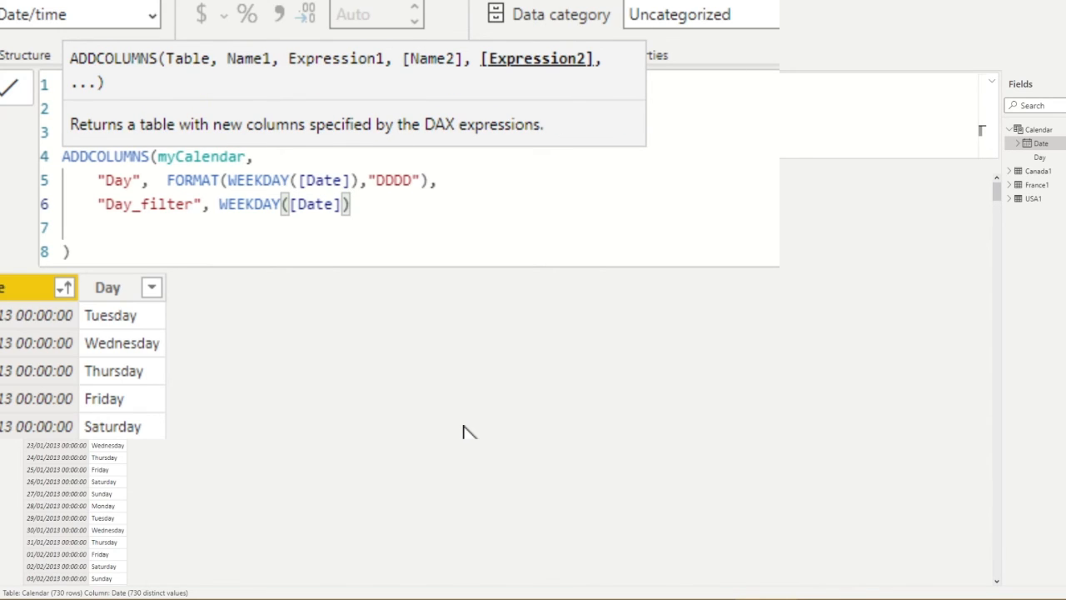
key("Return")
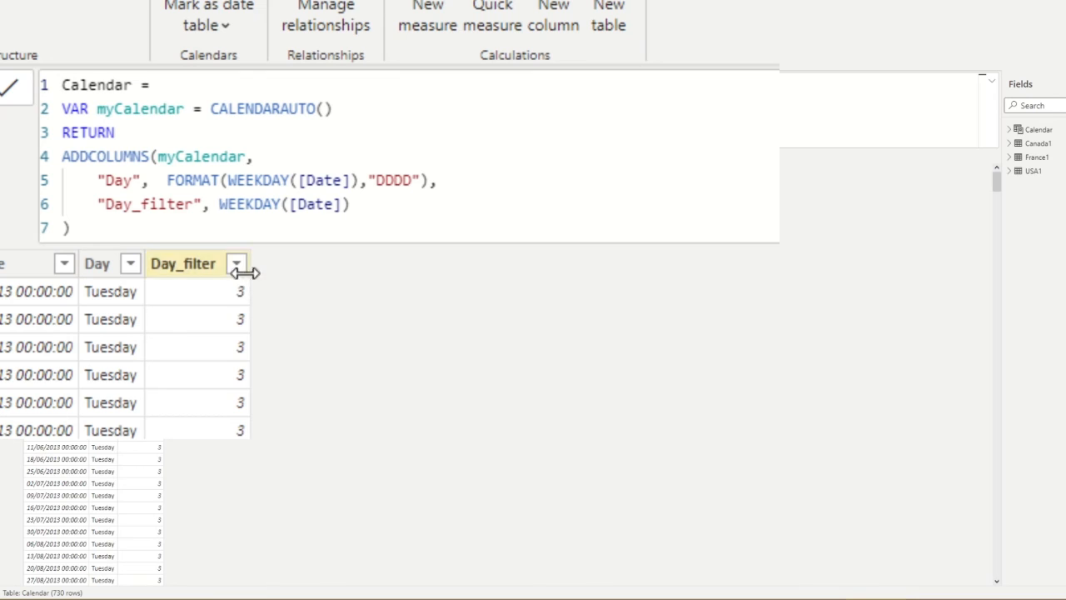
Sort the extended Calendar table by its Date column in ascending order.
left_click(53, 271)
left_click(54, 270)
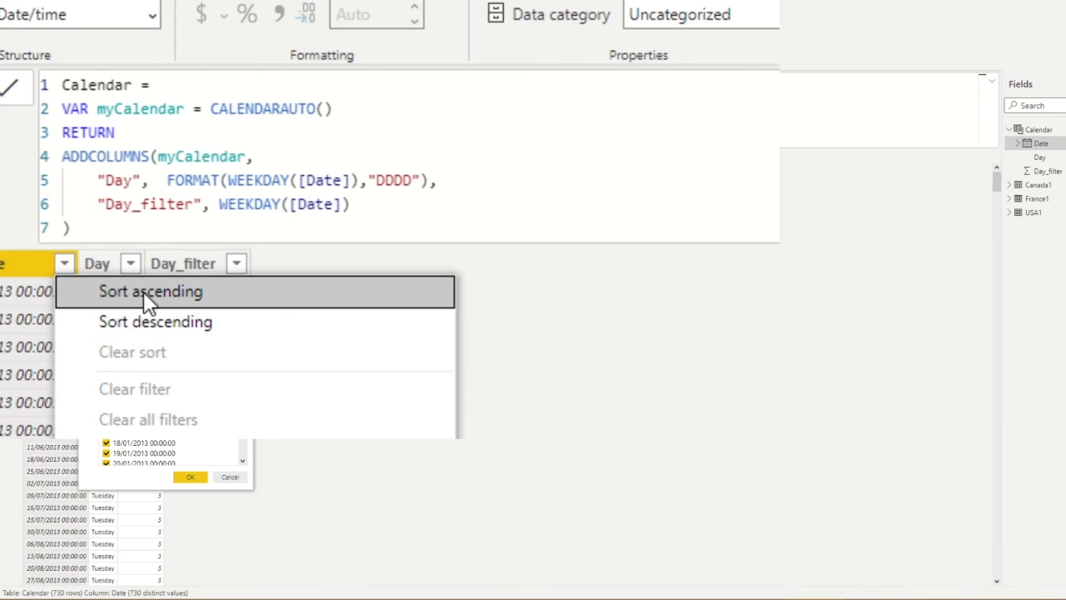
left_click(143, 291)
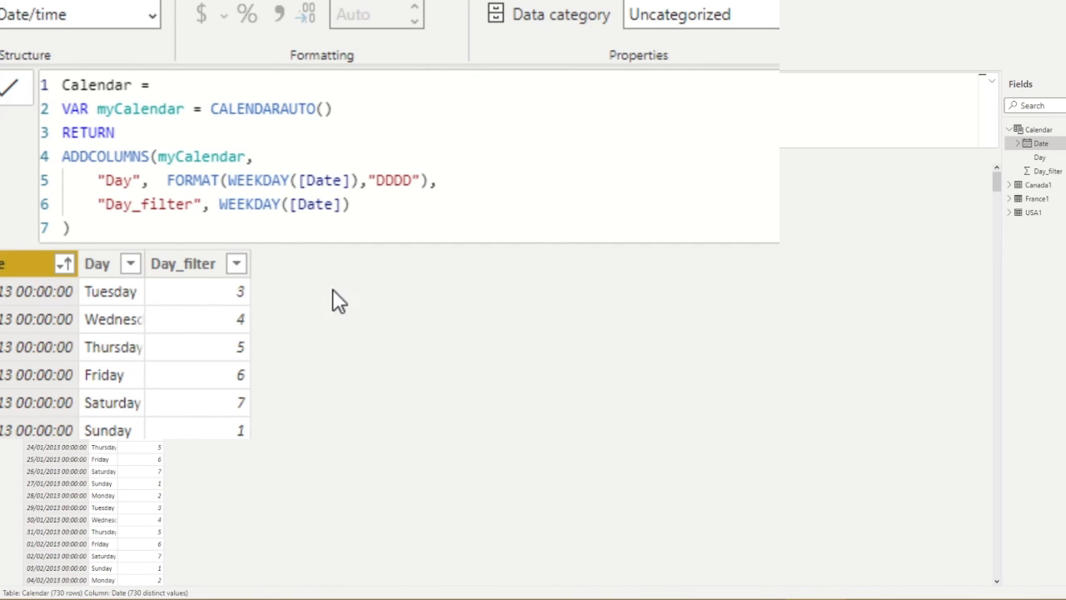
Set the return type of the Day_filter column's WEEKDAY function to 2 and apply the Calendar formula.
left_click(340, 209)
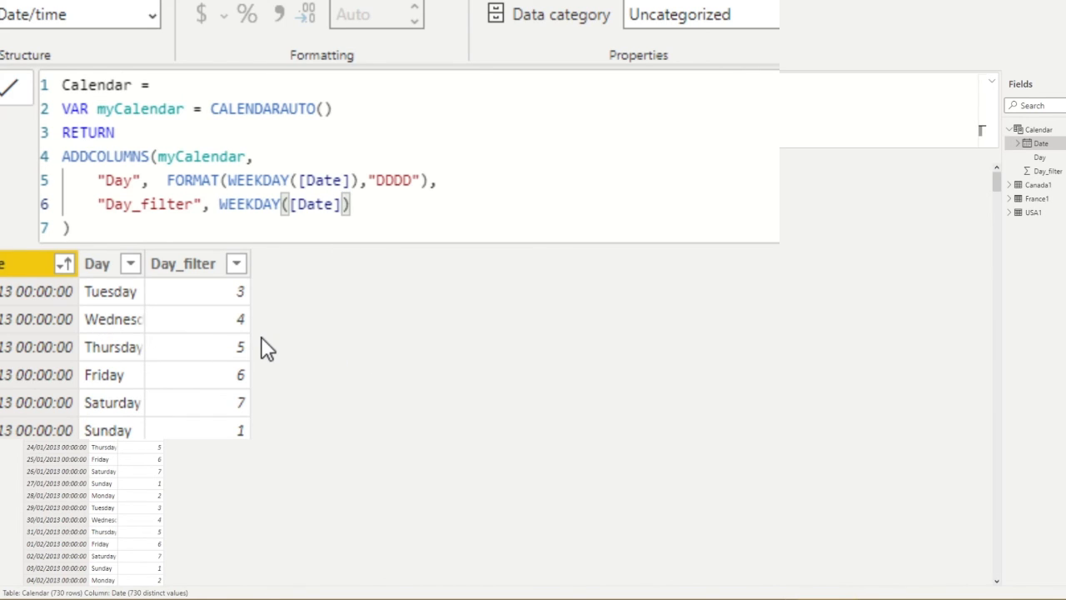
type(",")
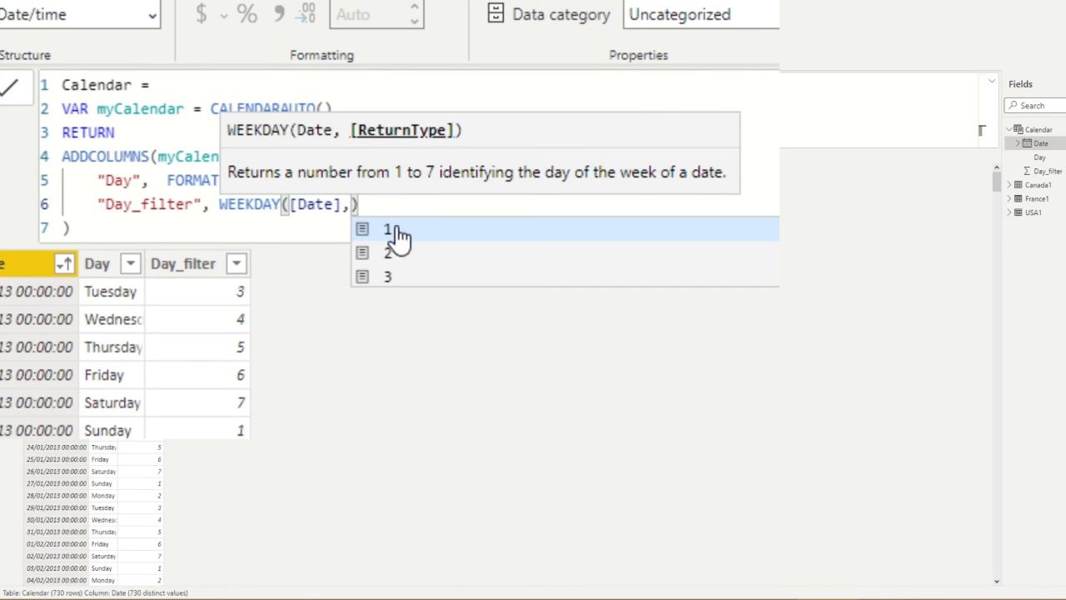
type("2")
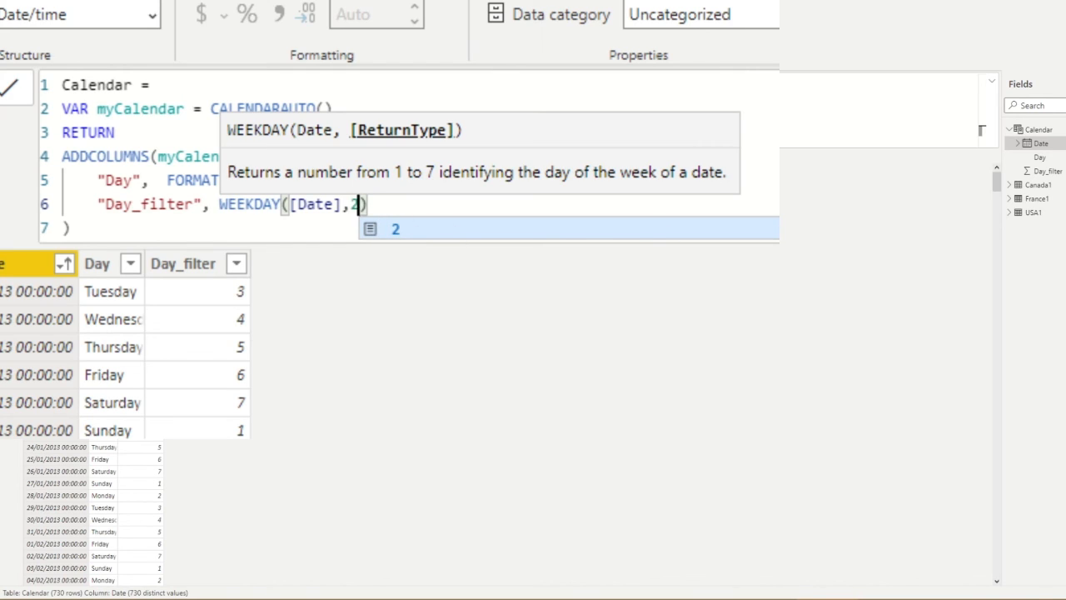
key("Escape")
double_click(355, 205)
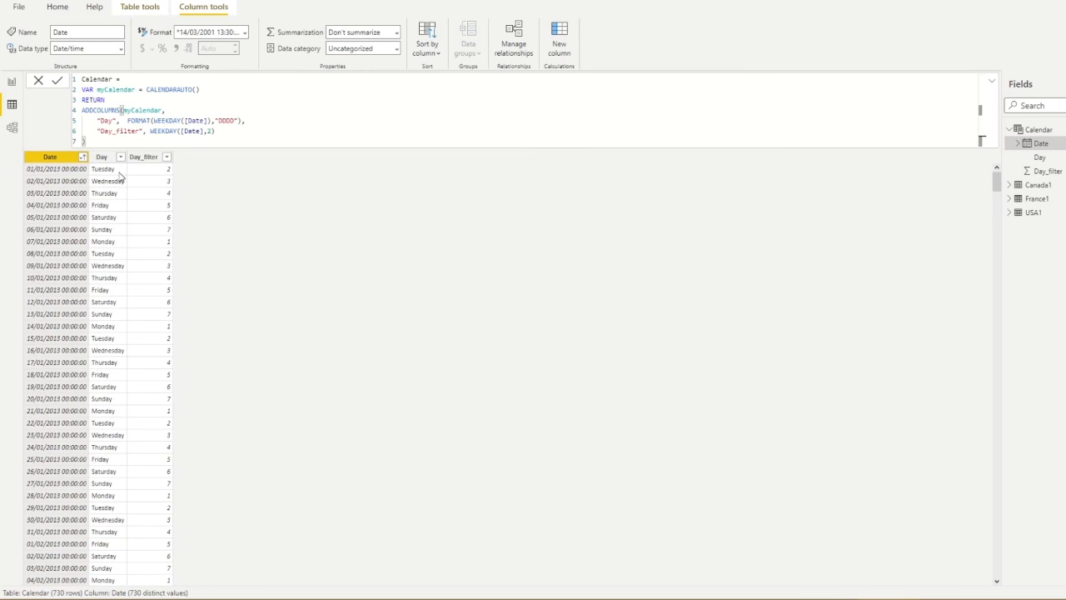
Sort the Calendar table's Day column by the Day_filter column and check the weekday order in the report.
left_click(102, 158)
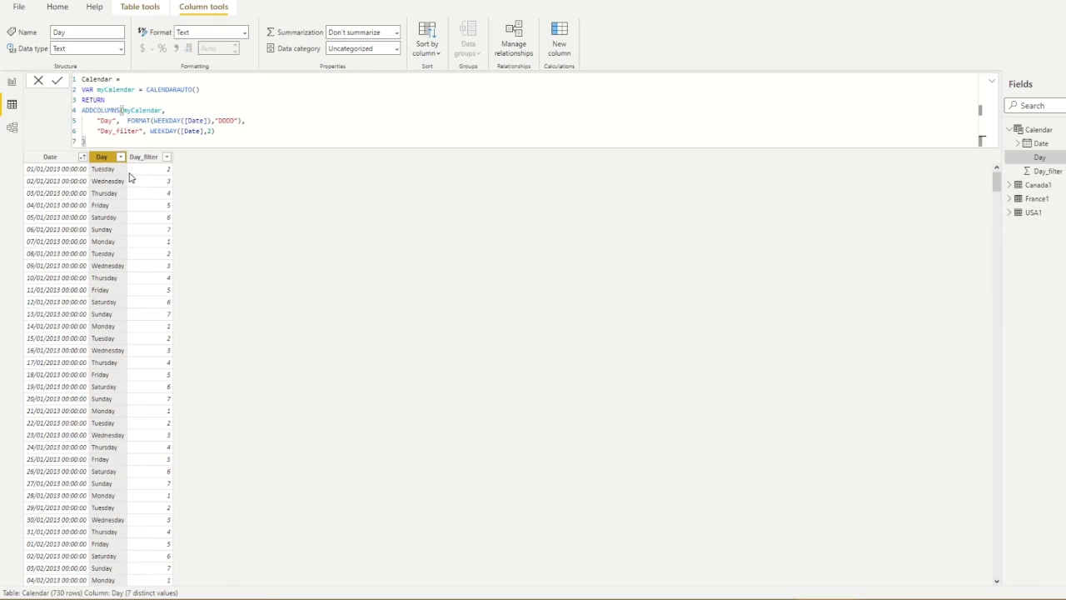
left_click(57, 7)
left_click(205, 9)
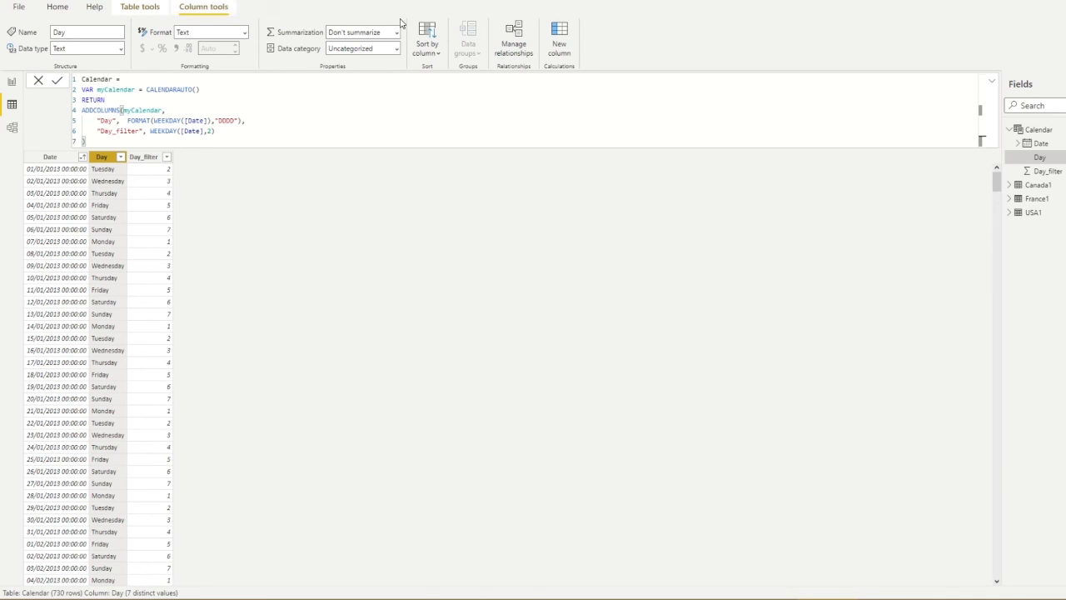
left_click(436, 52)
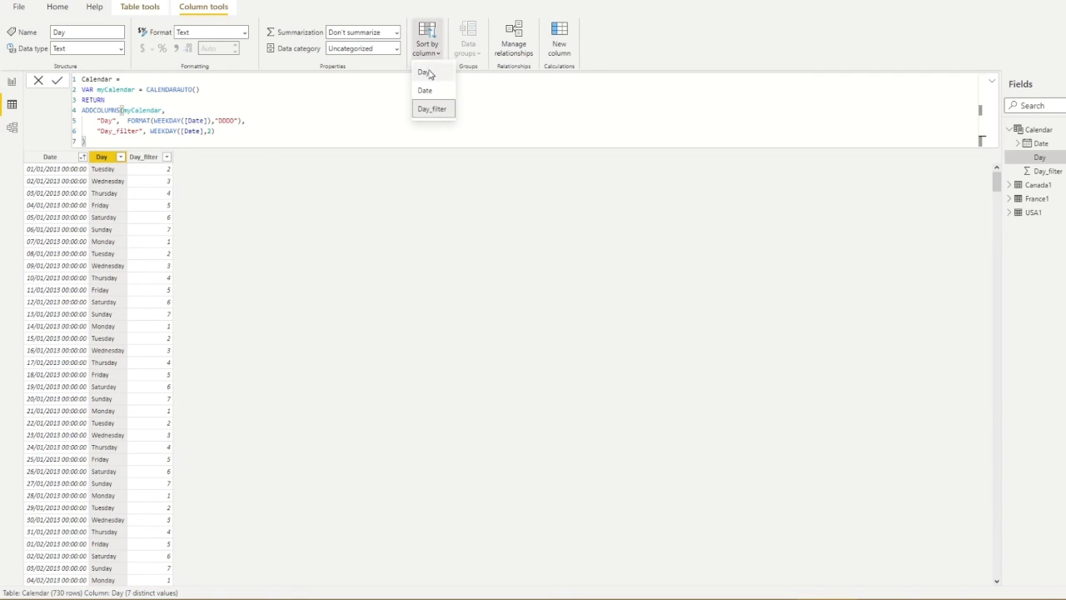
left_click(429, 73)
left_click(431, 50)
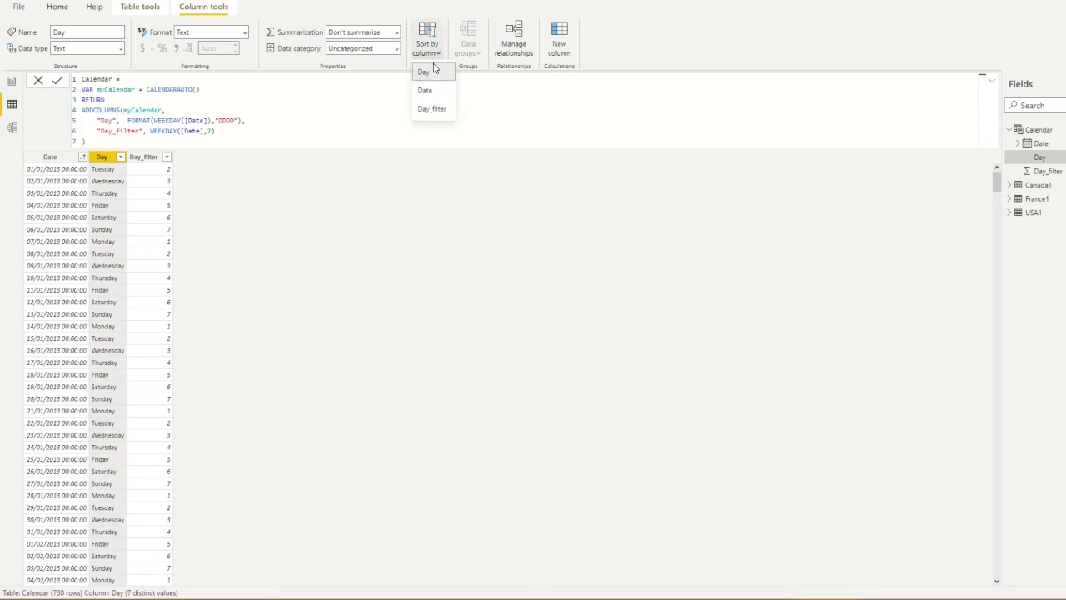
left_click(432, 110)
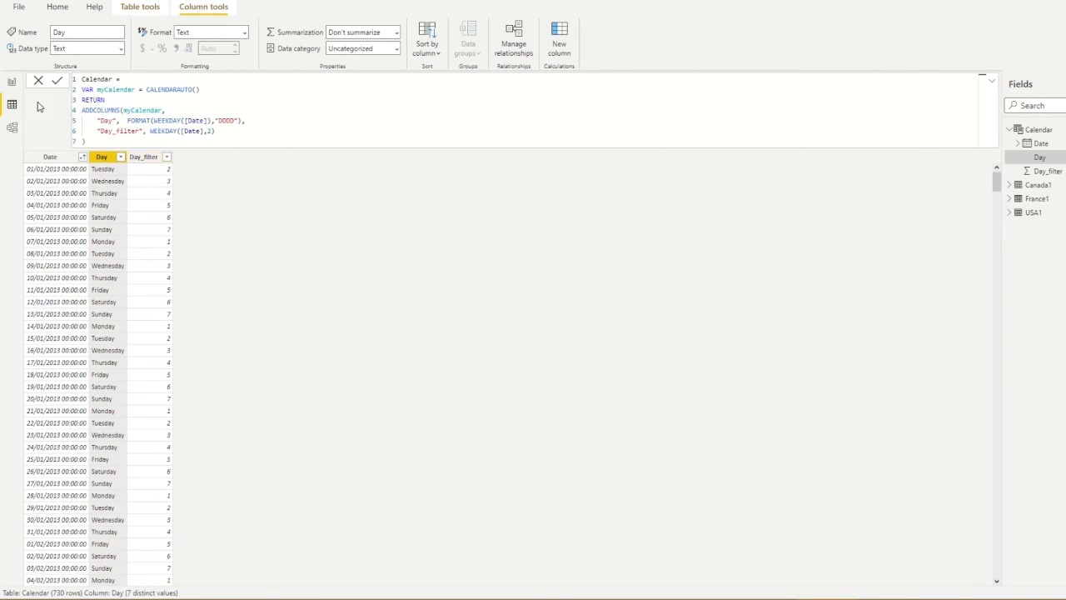
left_click(12, 82)
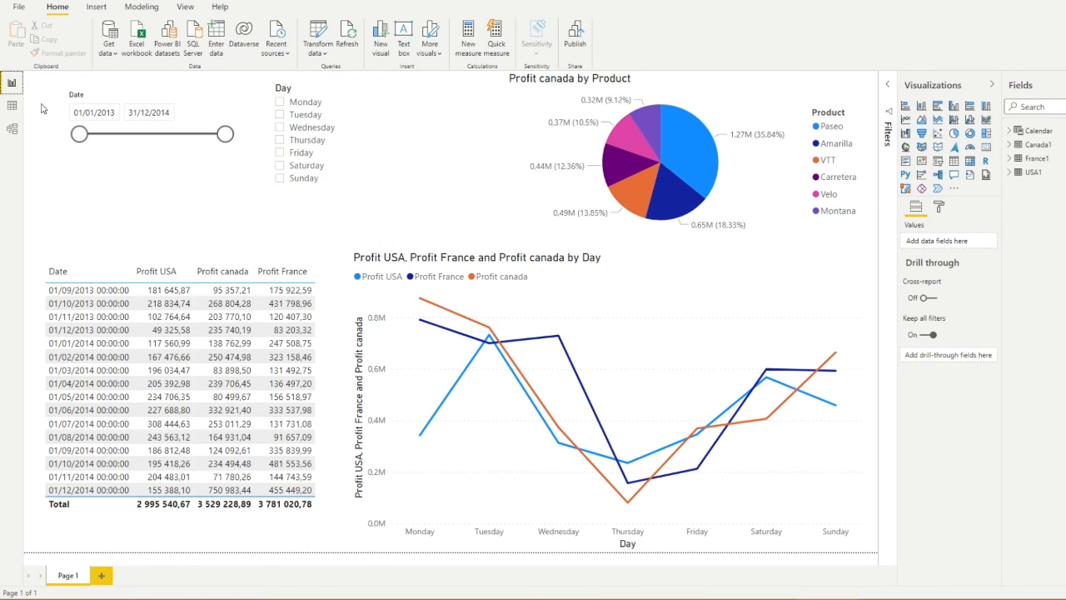
Set the return type of Day_filter's WEEKDAY function to 3, apply the Calendar formula and check the weekday order in the report.
left_click(12, 106)
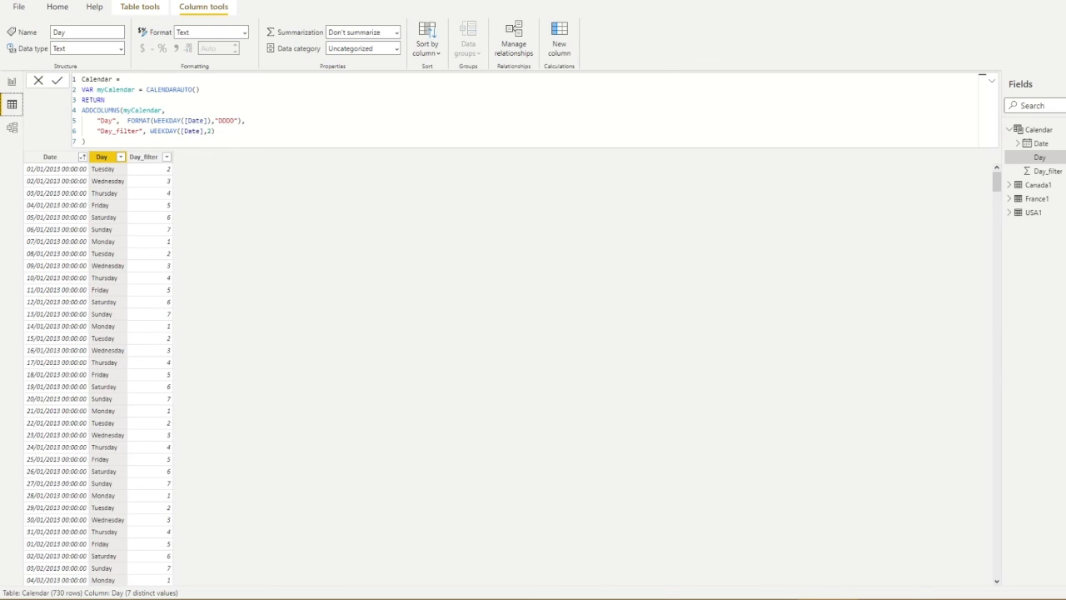
left_click(218, 131)
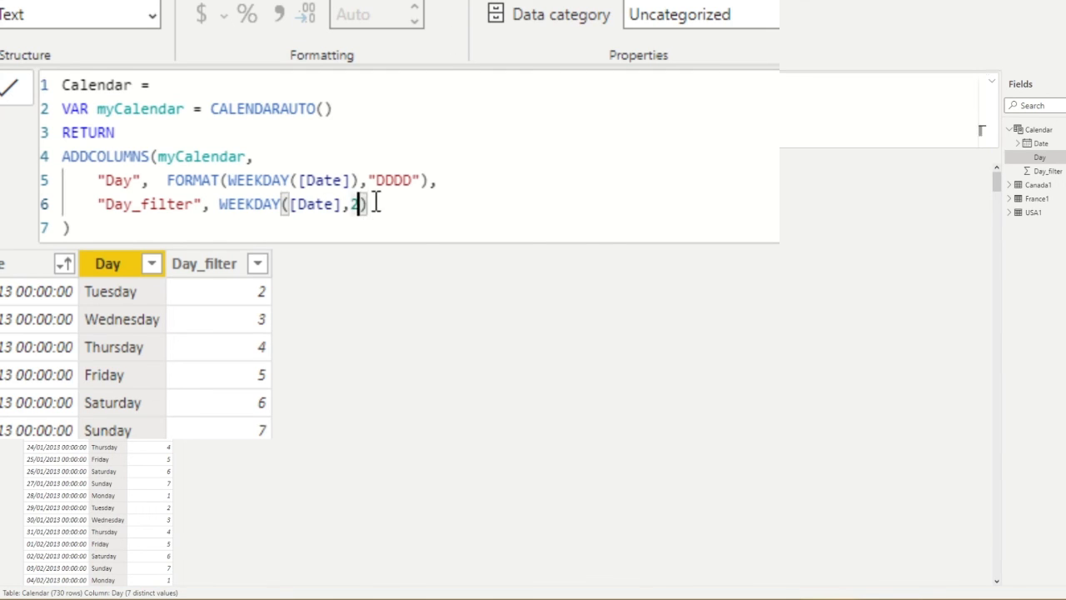
key("BackSpace")
type("3")
key("Return")
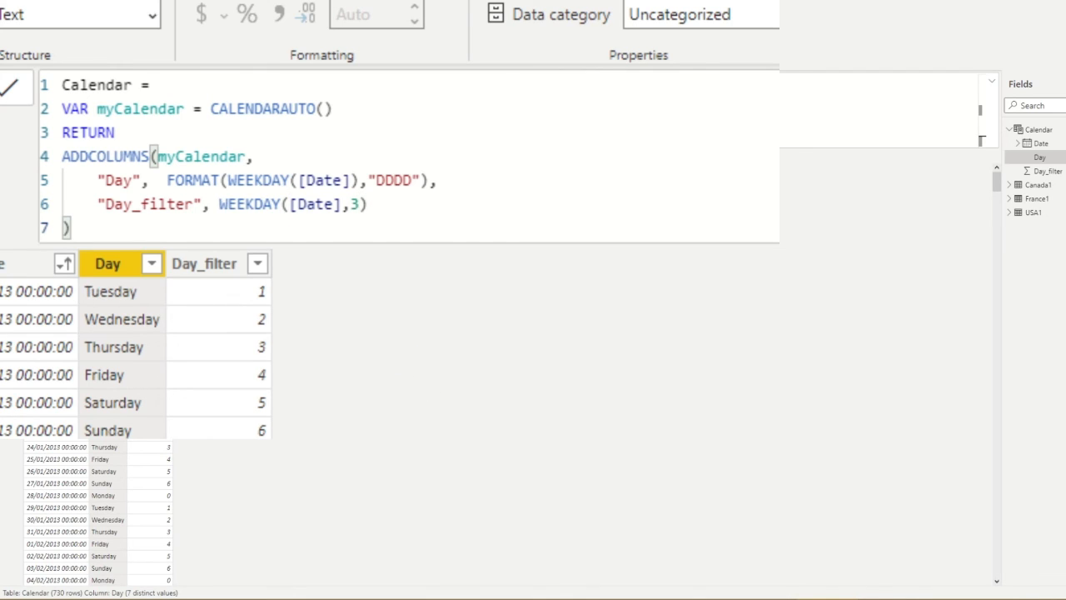
left_click(12, 85)
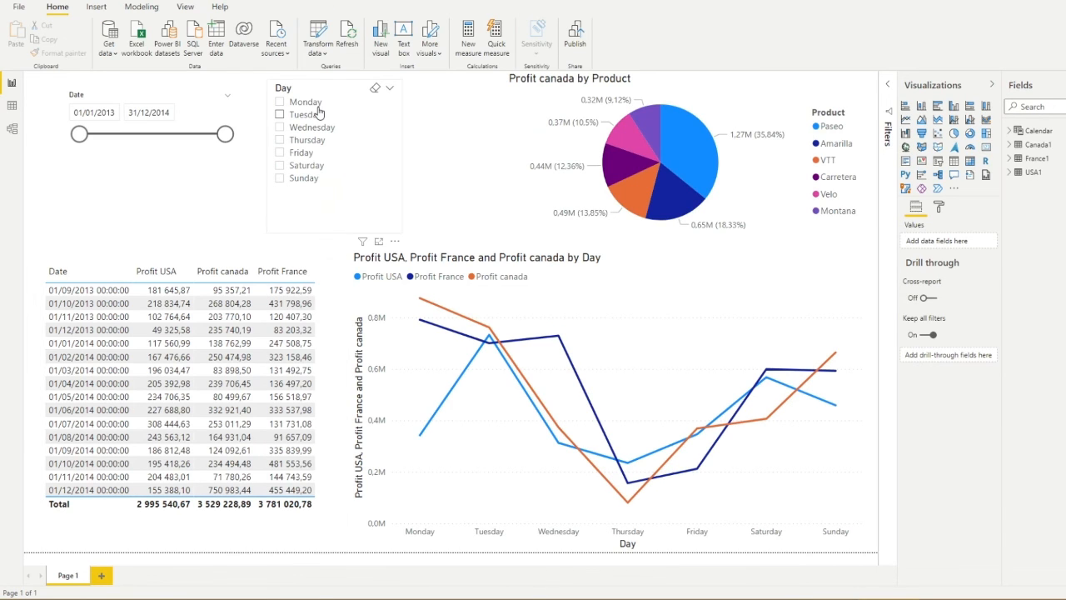
left_click(540, 132)
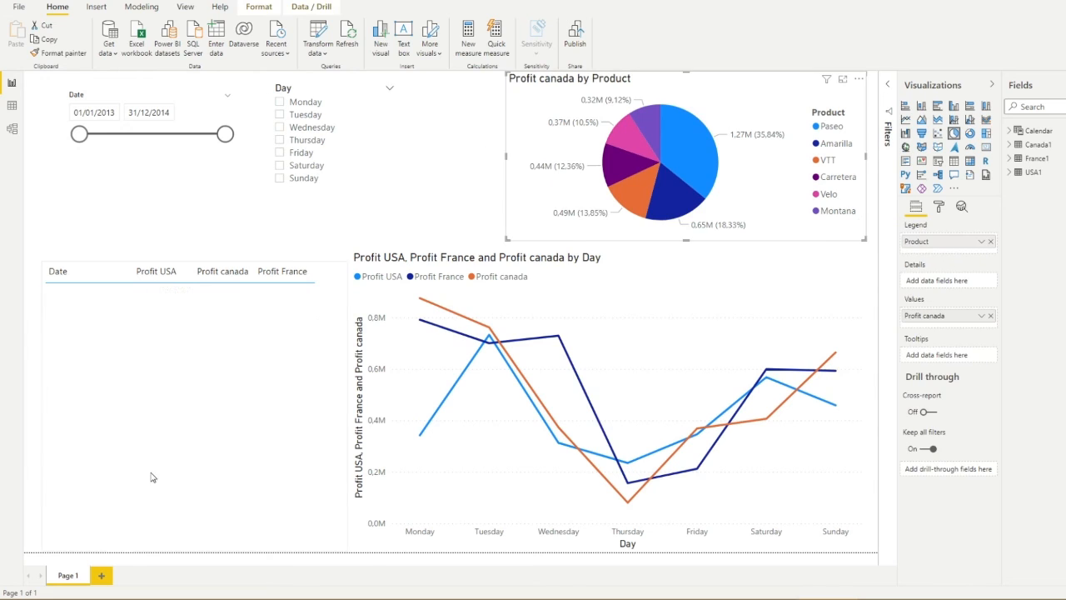
left_click(373, 87)
Set the return type of the Day_filter column's WEEKDAY function to 1 and apply the Calendar formula.
left_click(12, 108)
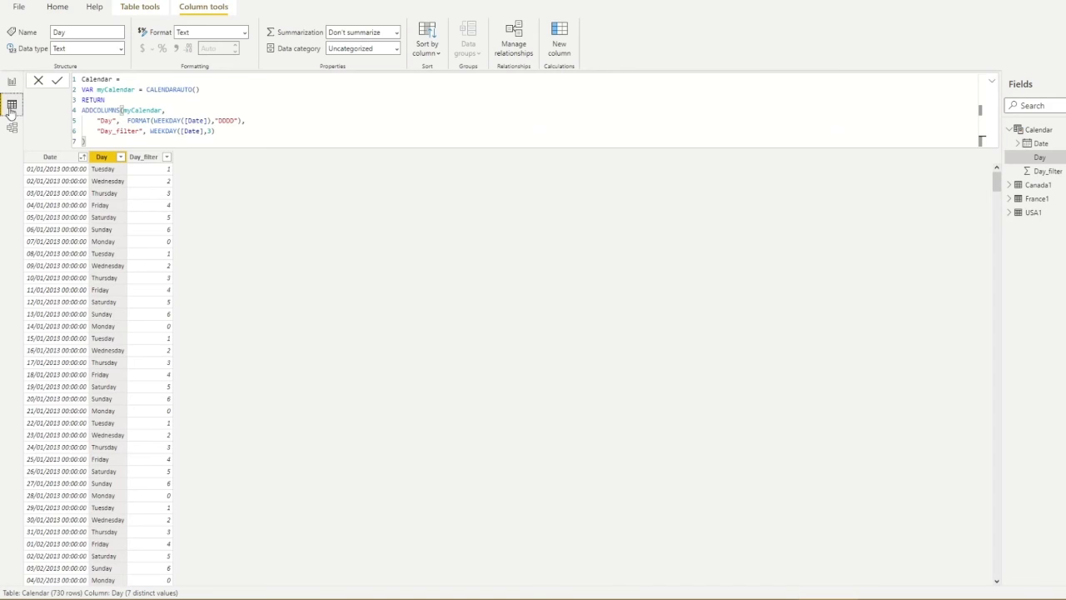
left_click(211, 131)
key("BackSpace")
type("1")
key("Return")
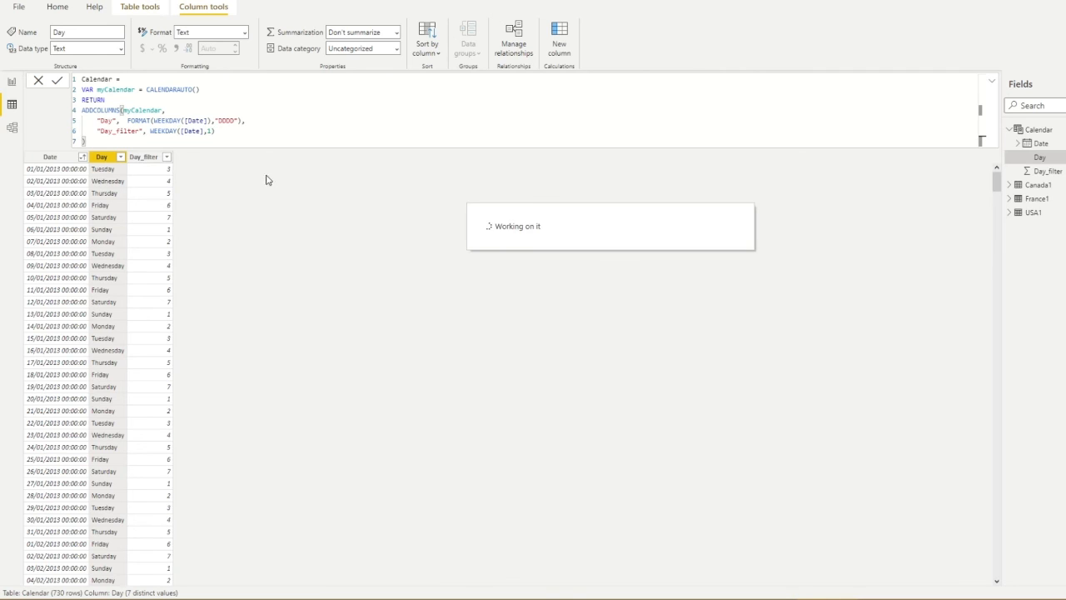
Return to the report page and move the Day slicer closer to the Profit canada by Product pie chart.
left_click(12, 82)
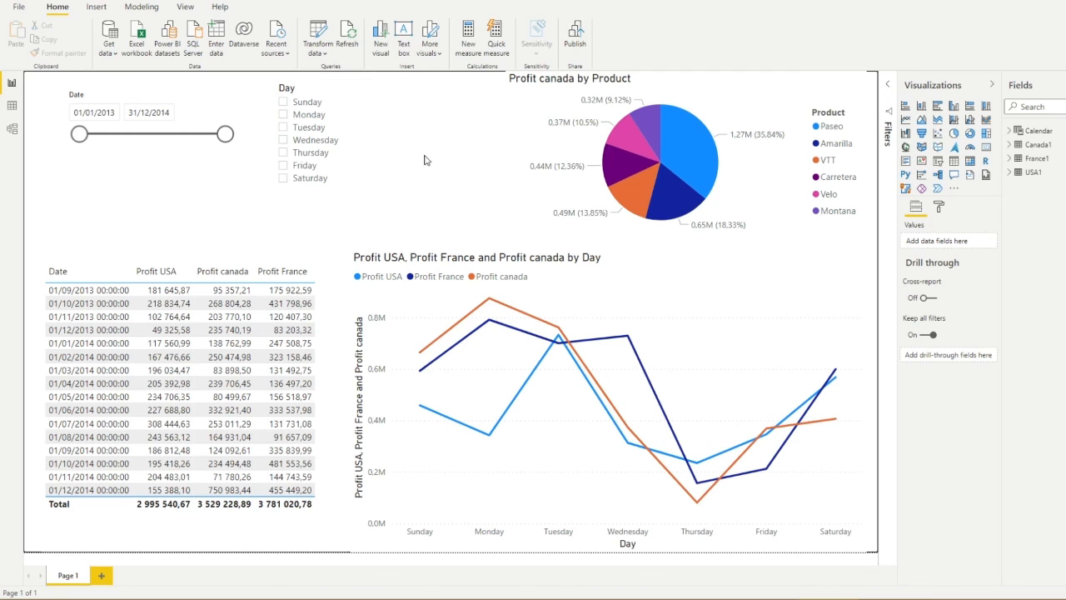
left_click_drag(374, 162, 410, 160)
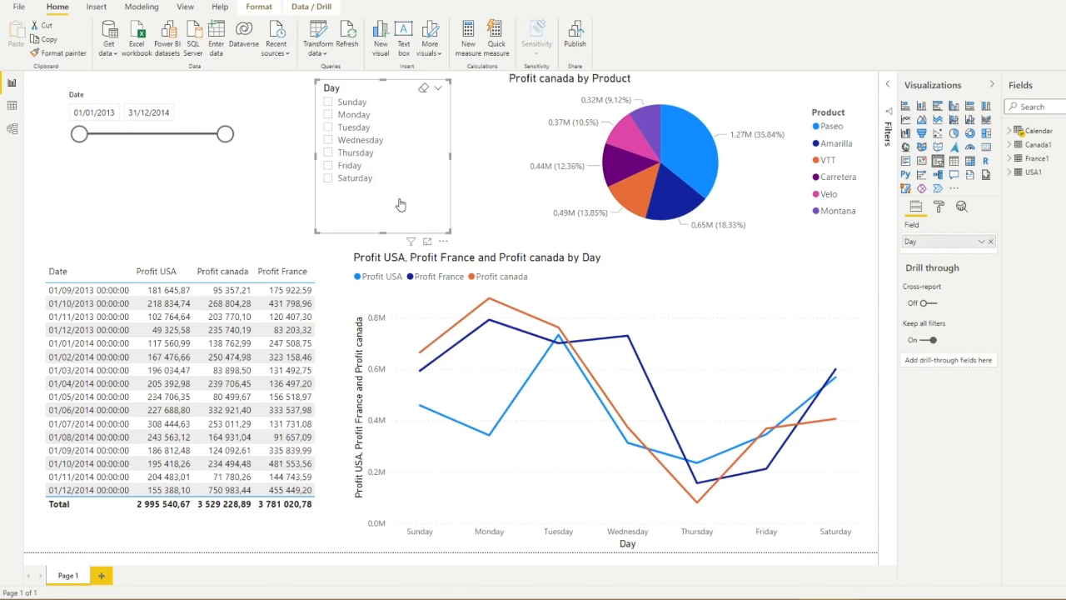
left_click(385, 225)
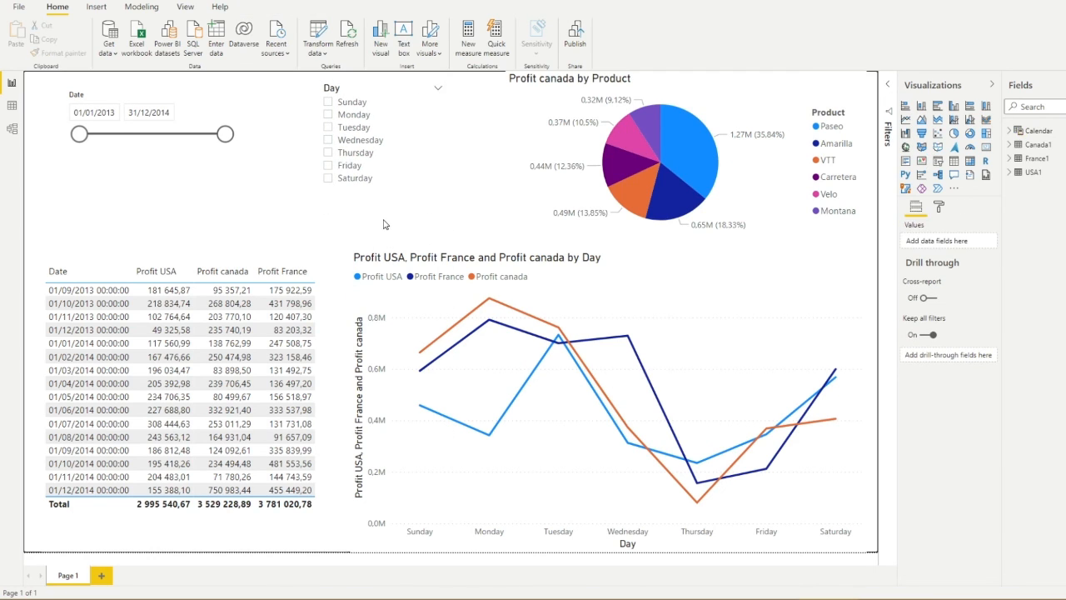